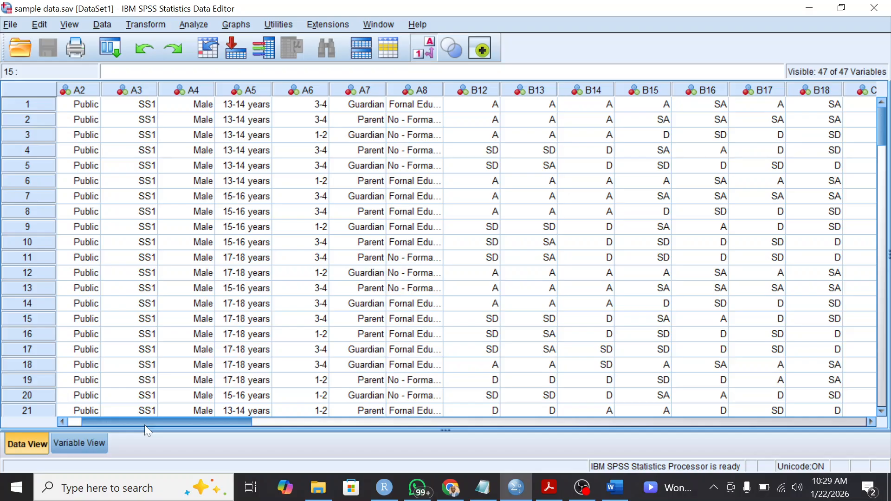
Switch to the sample questionnaire in Word and look through it from the title to Sections F and G.
left_click_drag(145, 426, 213, 427)
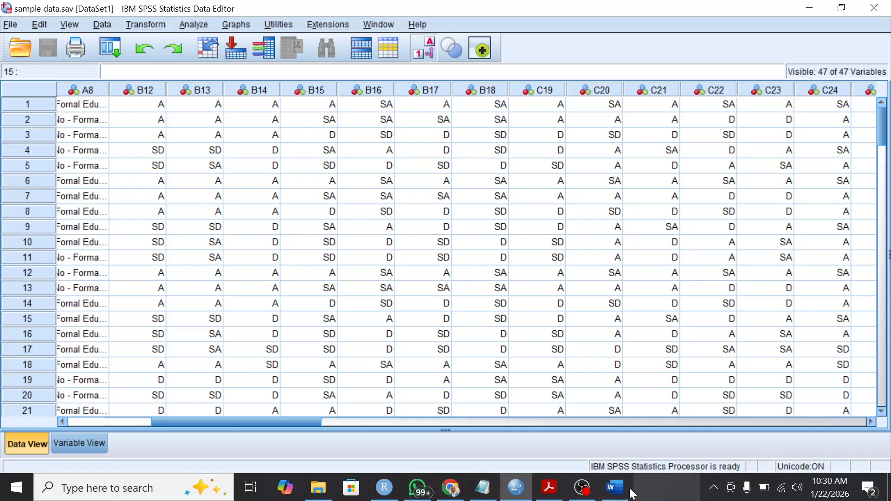
left_click(615, 487)
scroll(439, 283, "up", 8)
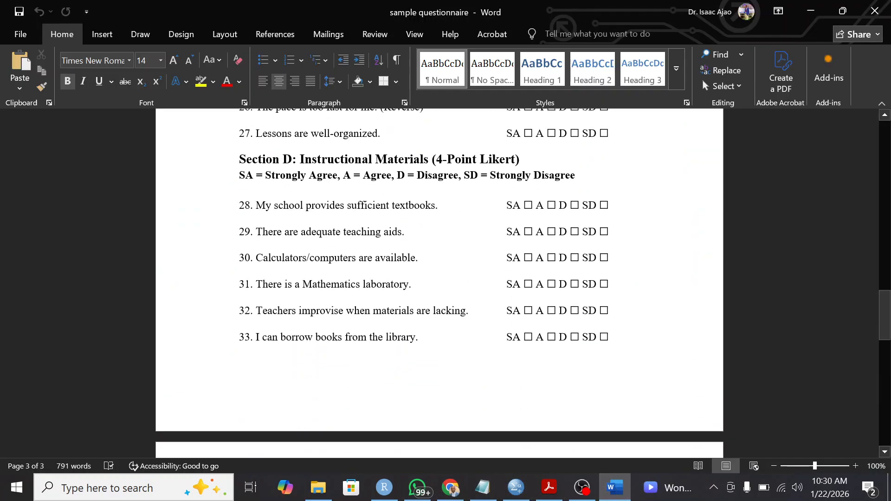
left_click_drag(885, 325, 884, 156)
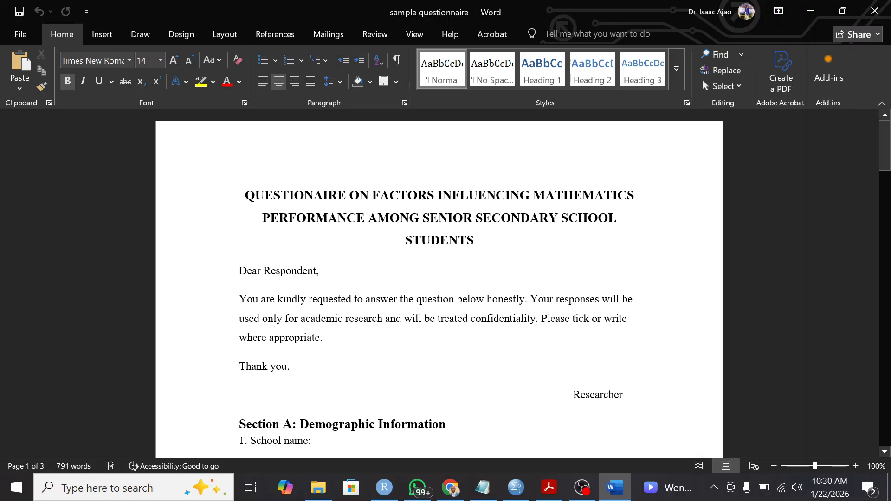
left_click_drag(885, 154, 876, 424)
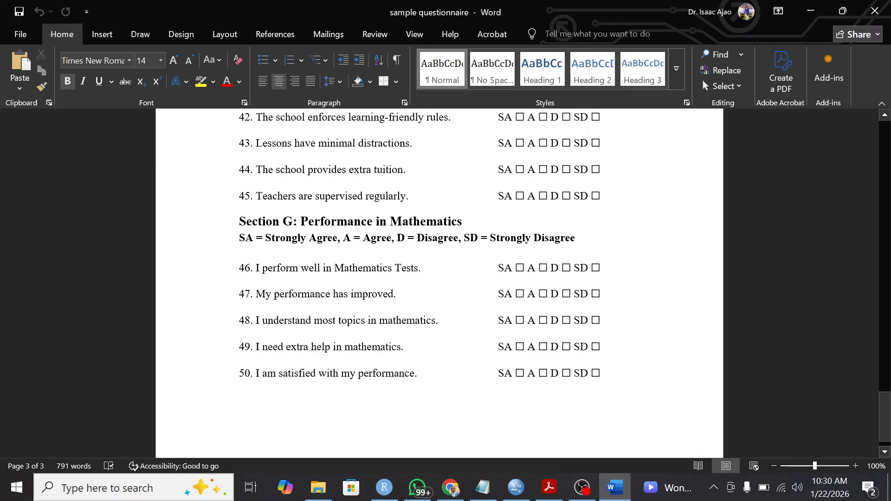
scroll(439, 283, "up", 4)
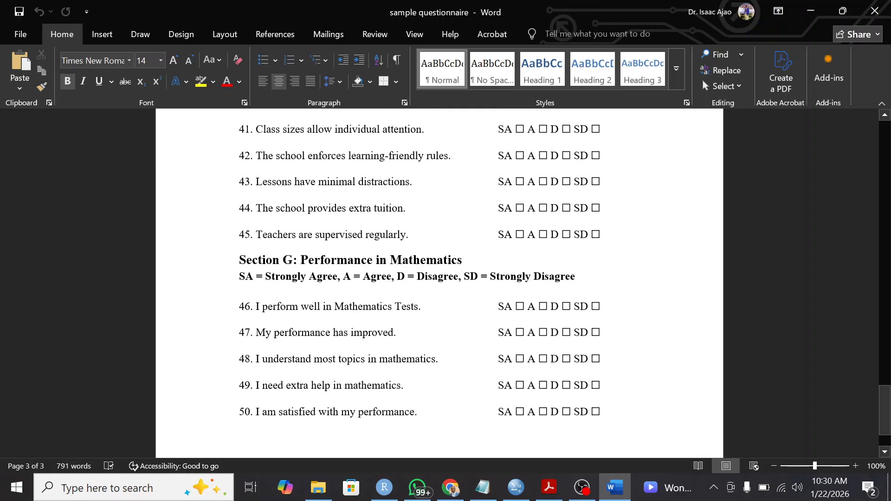
scroll(439, 283, "up", 7)
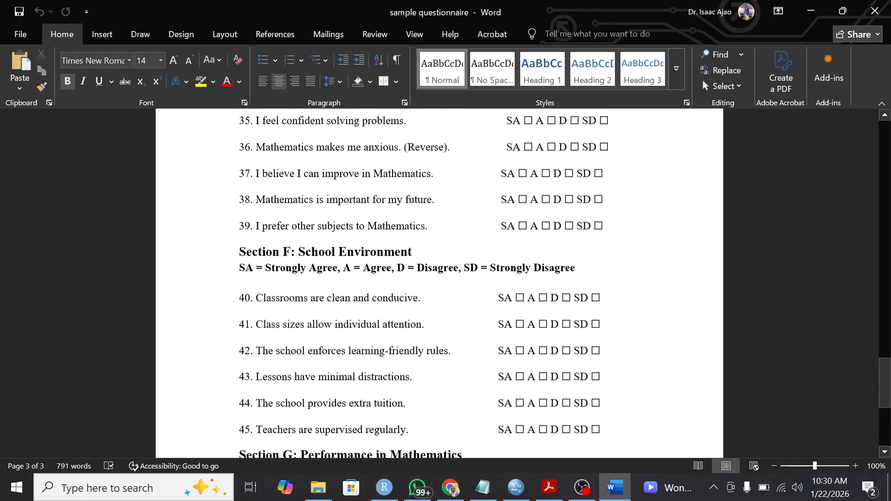
scroll(439, 283, "down", 6)
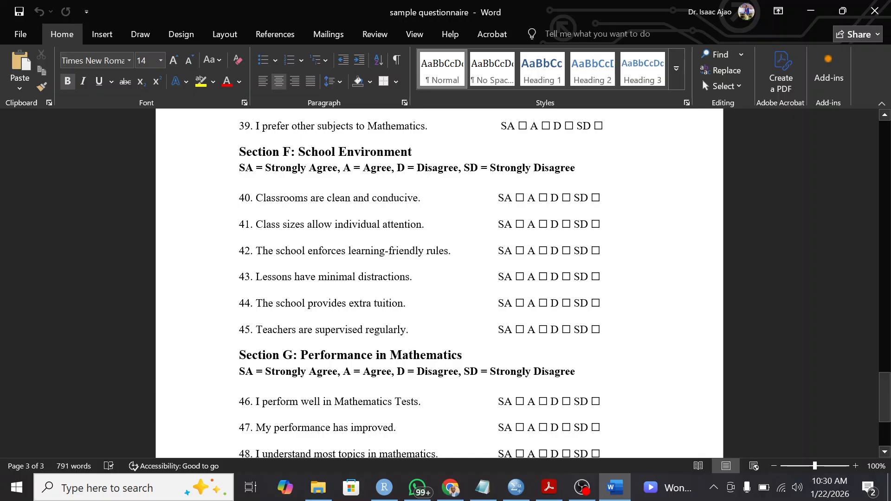
Examine the Likert-scale items in Sections E, D, C and B of the questionnaire.
scroll(439, 283, "up", 8)
scroll(439, 283, "up", 3)
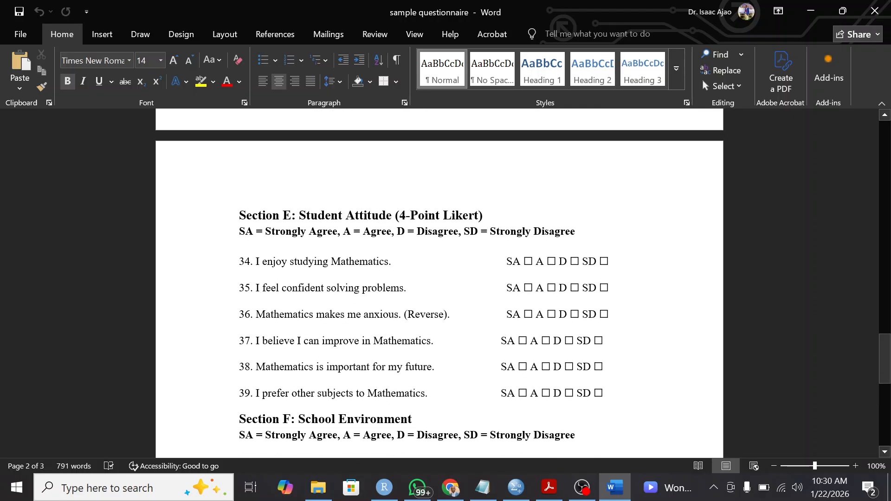
scroll(440, 283, "up", 12)
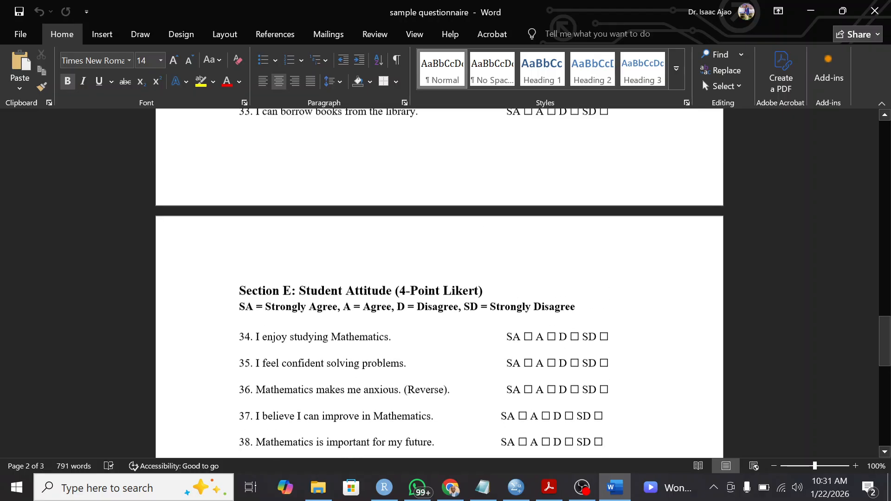
scroll(439, 284, "up", 2)
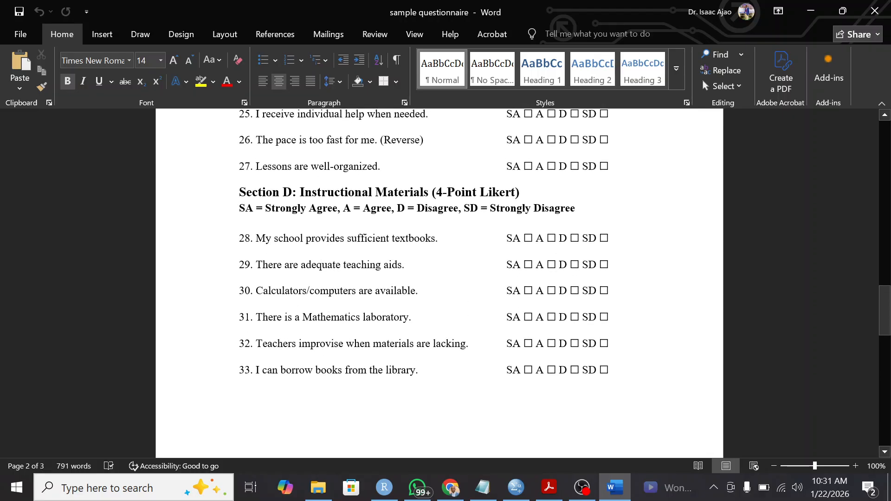
scroll(439, 283, "up", 3)
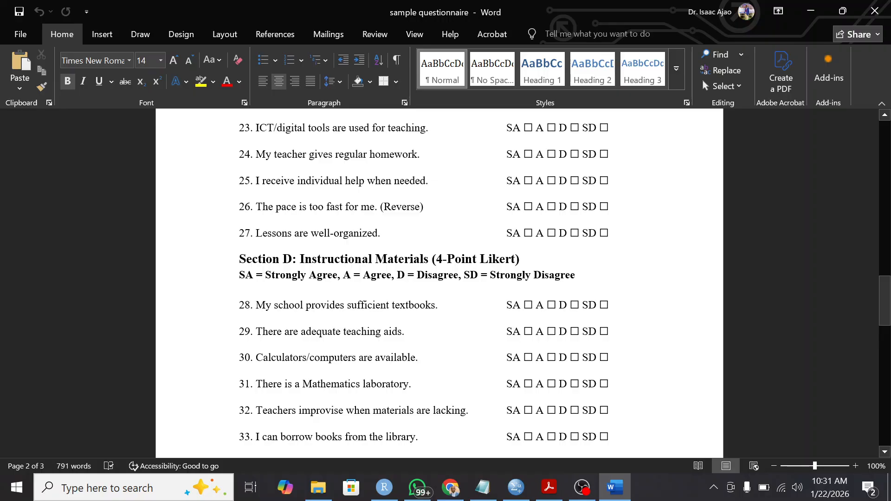
scroll(439, 283, "up", 9)
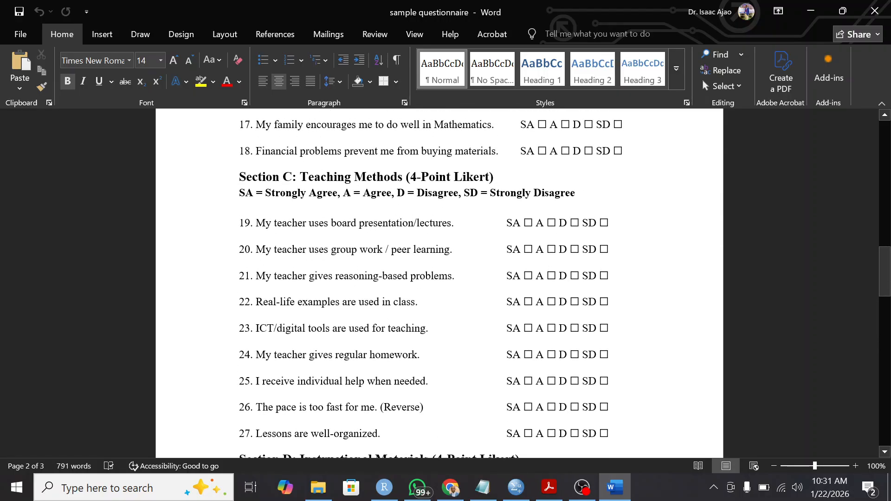
scroll(439, 283, "up", 20)
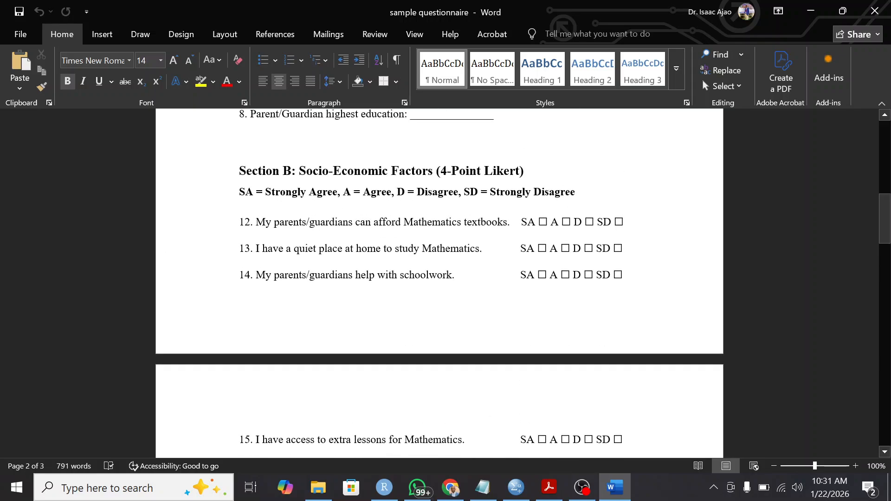
scroll(439, 283, "down", 3)
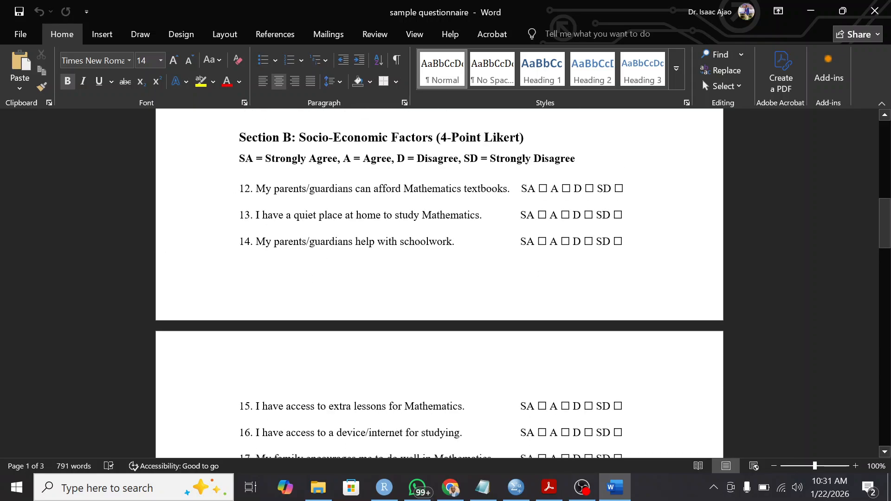
scroll(439, 283, "down", 5)
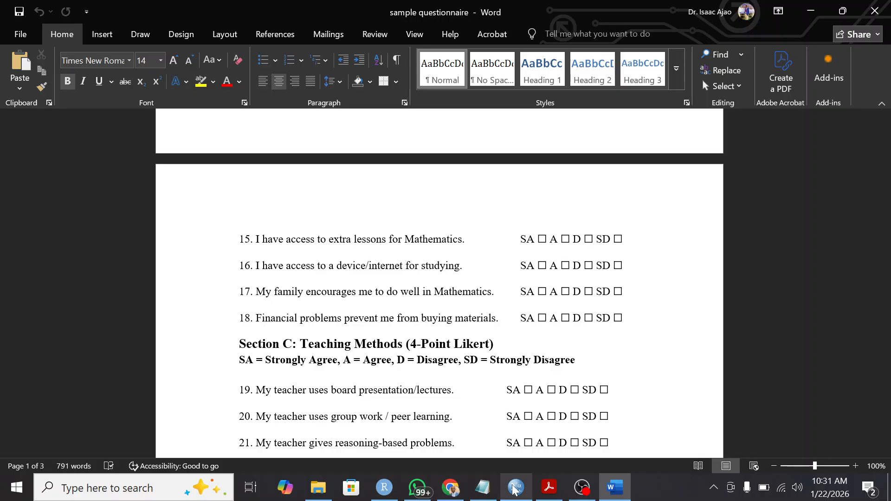
Switch to SPSS, widen the Label column of the variable list so the full question texts fit, and return to the data.
left_click(516, 488)
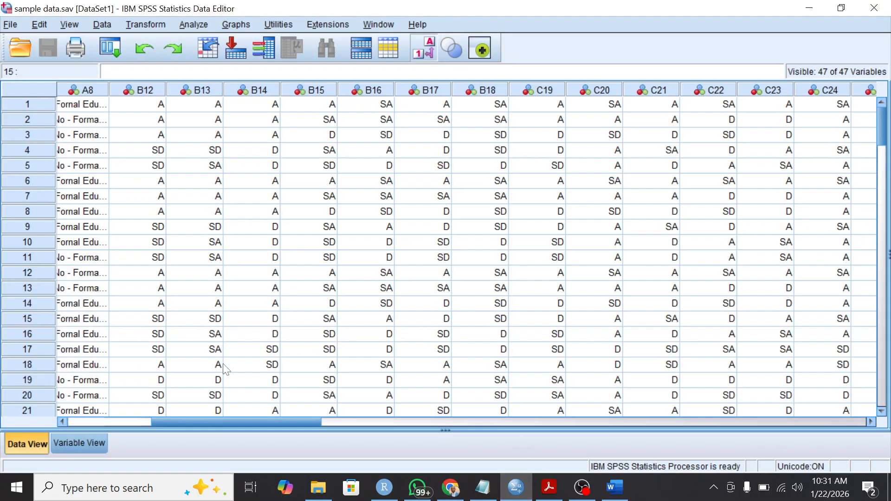
mouse_move(214, 426)
left_mouse_down()
mouse_move(204, 424)
mouse_move(230, 424)
left_mouse_up()
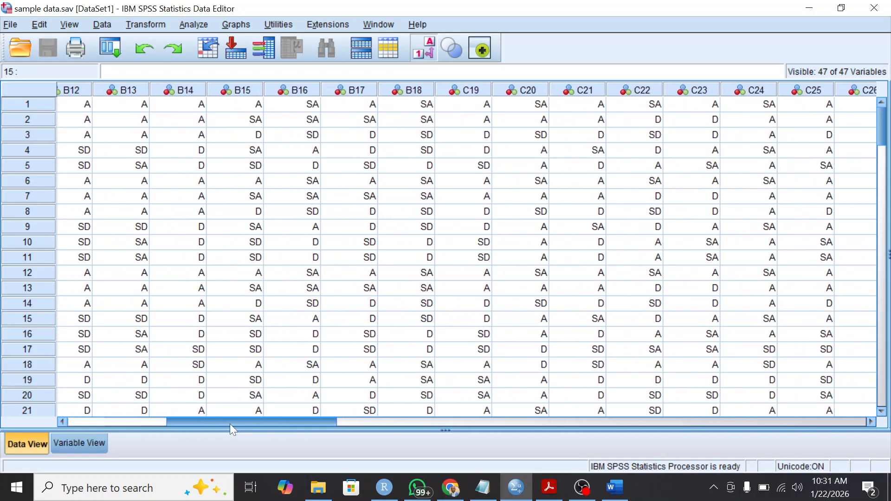
left_click(86, 446)
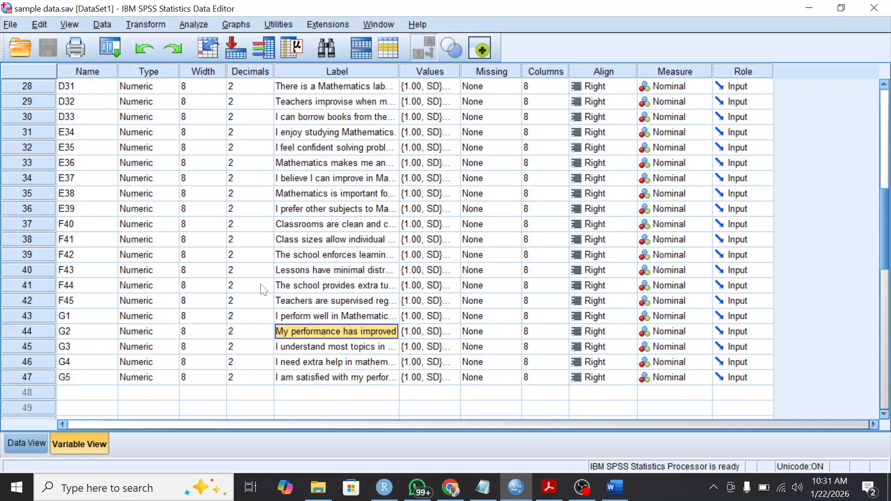
scroll(326, 218, "up", 9)
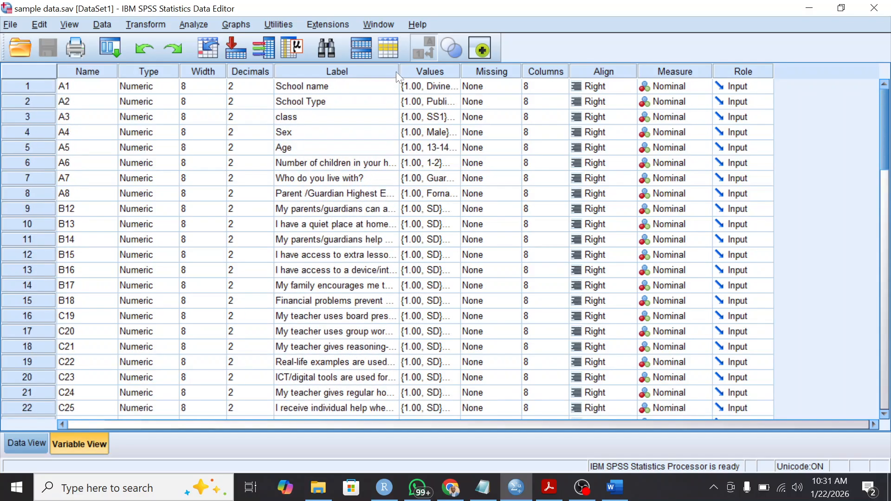
left_click_drag(400, 68, 523, 68)
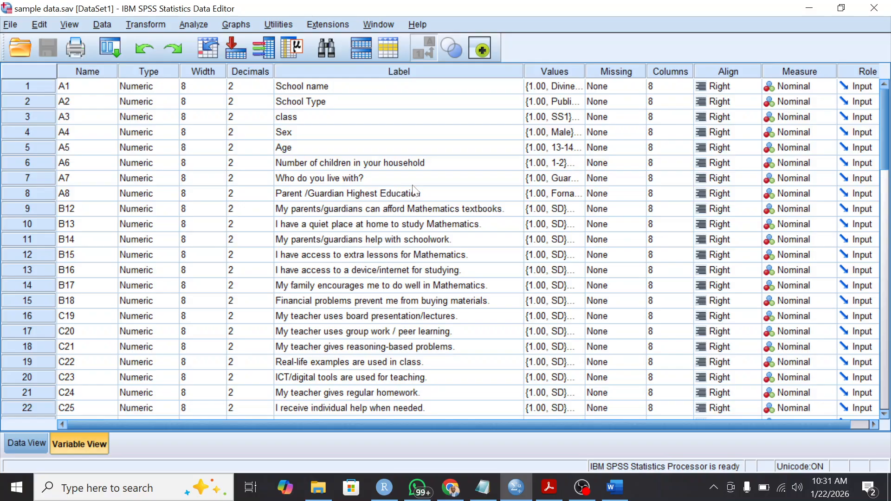
scroll(407, 204, "down", 1)
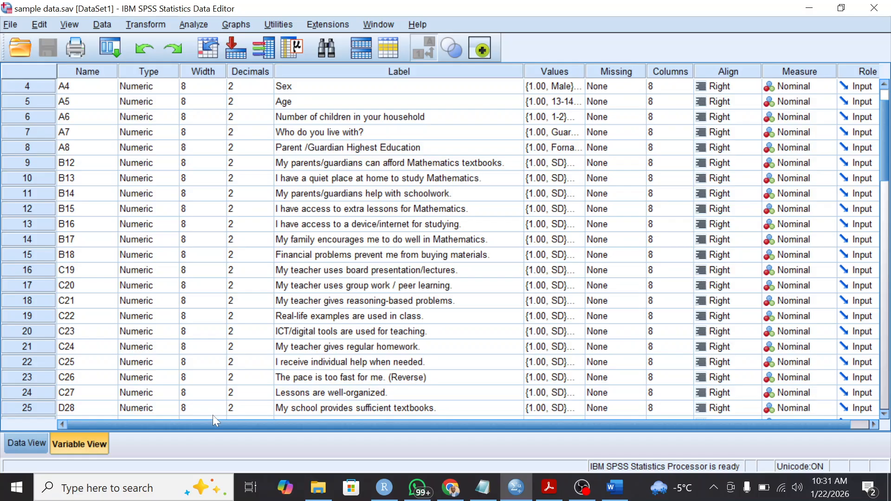
left_click(32, 444)
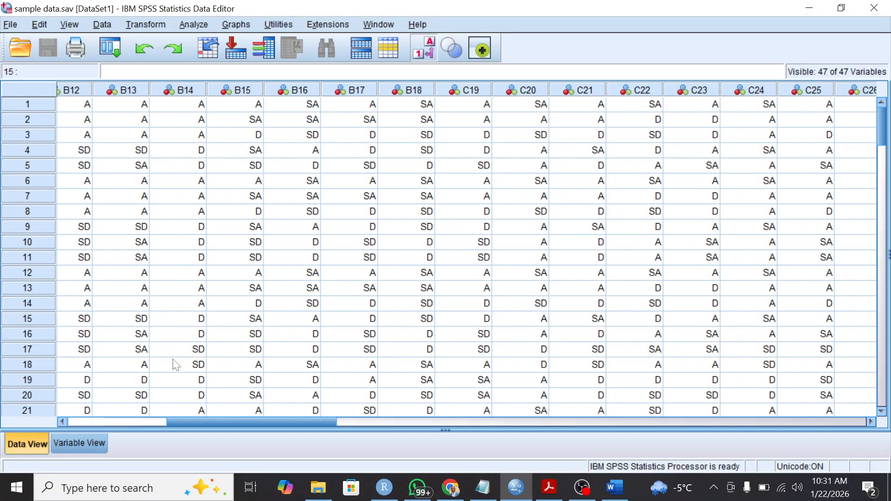
left_click(140, 23)
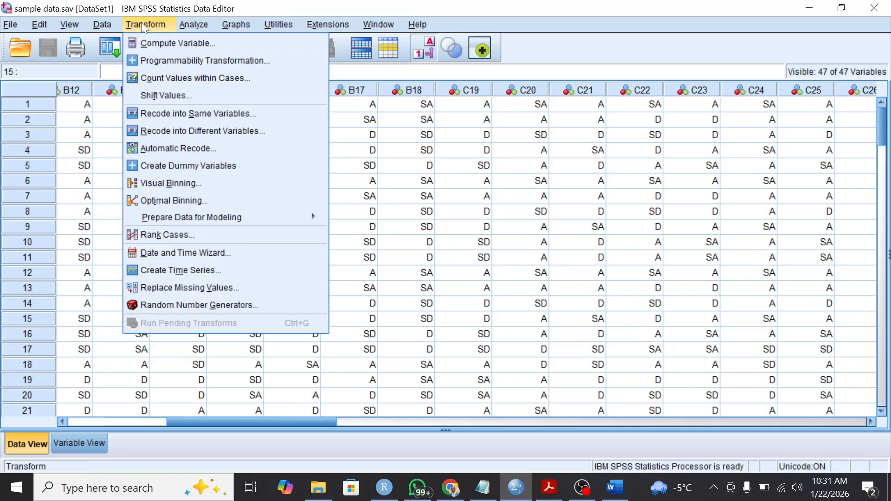
left_click(164, 44)
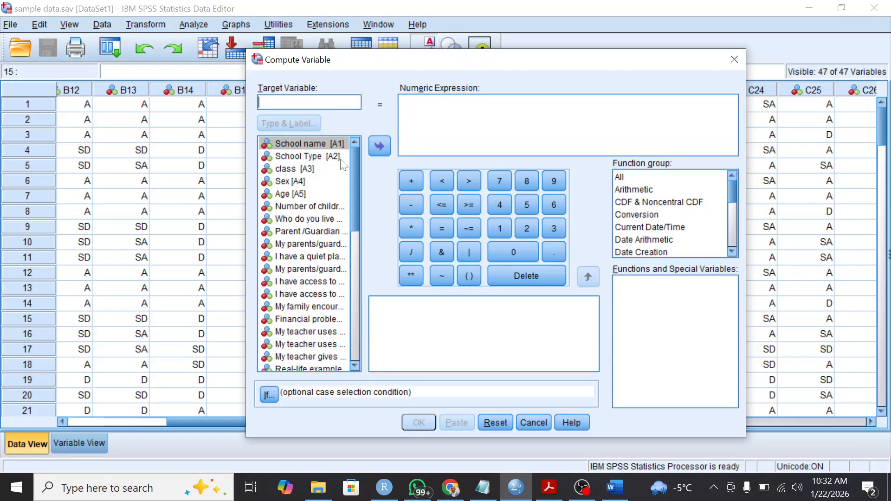
left_click(734, 59)
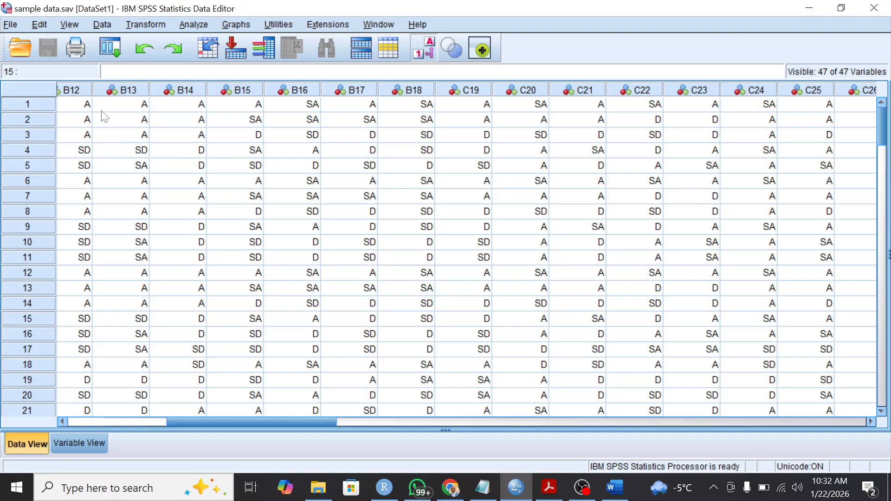
Display numeric codes instead of value labels in the data and check the value labels defined for B12.
left_click(421, 55)
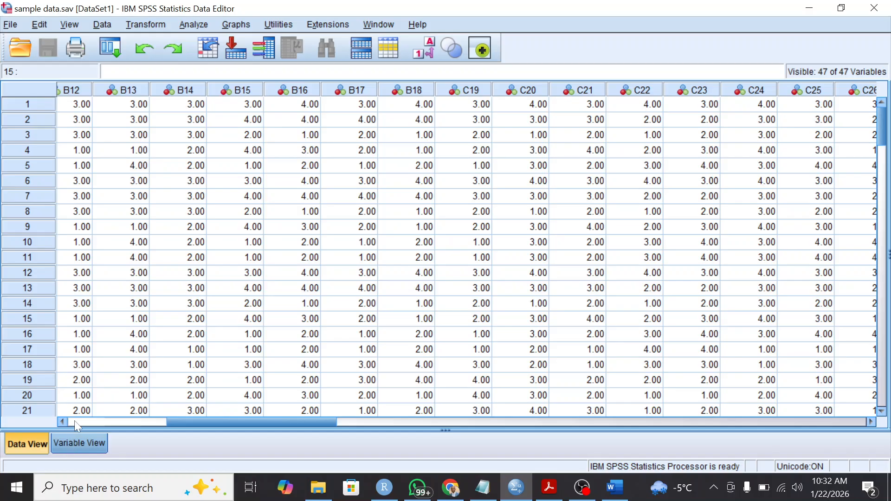
left_click(68, 444)
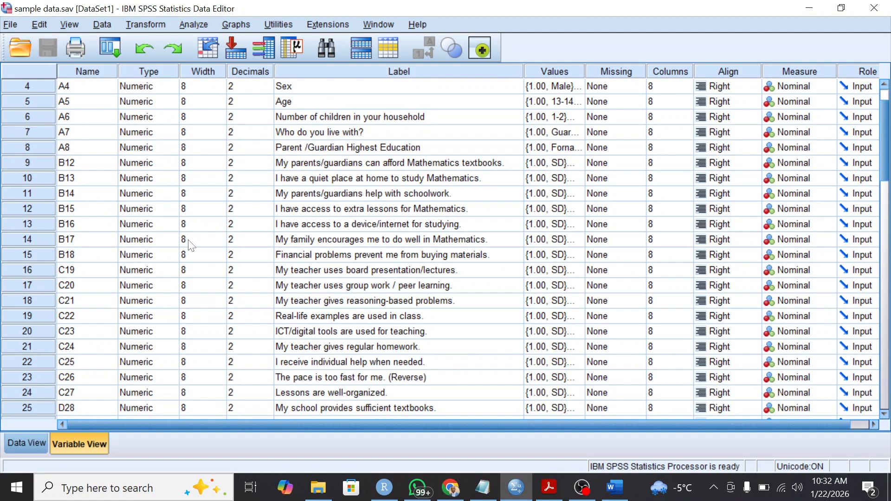
left_click(579, 163)
left_click(578, 162)
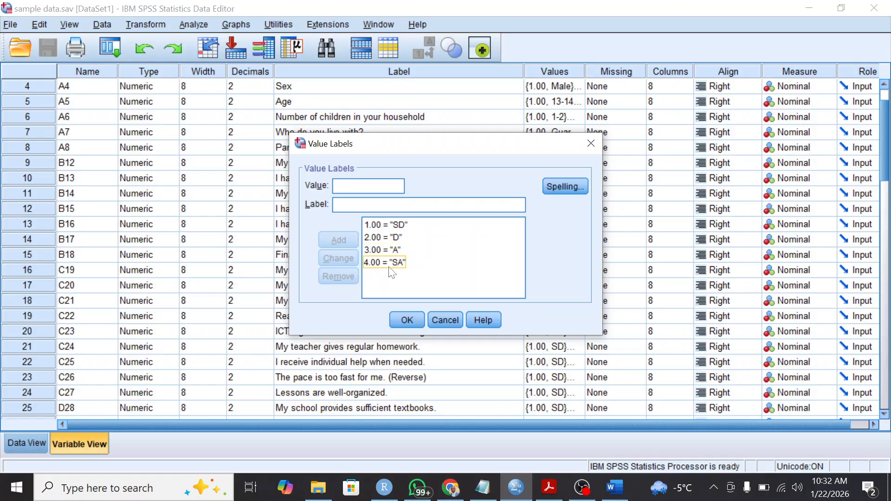
left_click(405, 325)
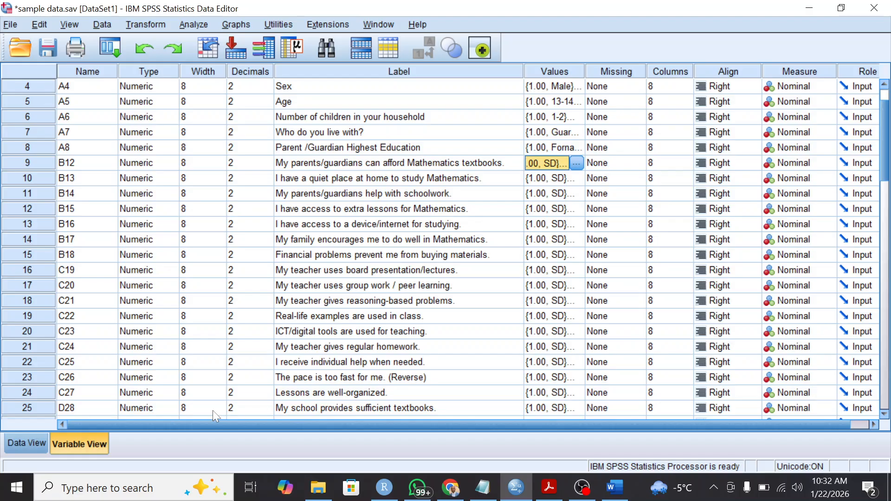
Start a Compute Variable operation with B_mean as the target variable.
left_click(157, 24)
left_click(162, 44)
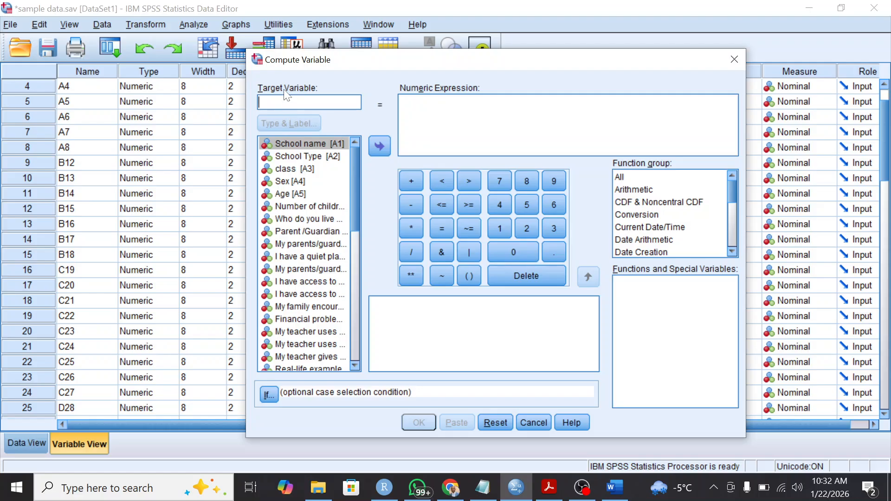
type("B")
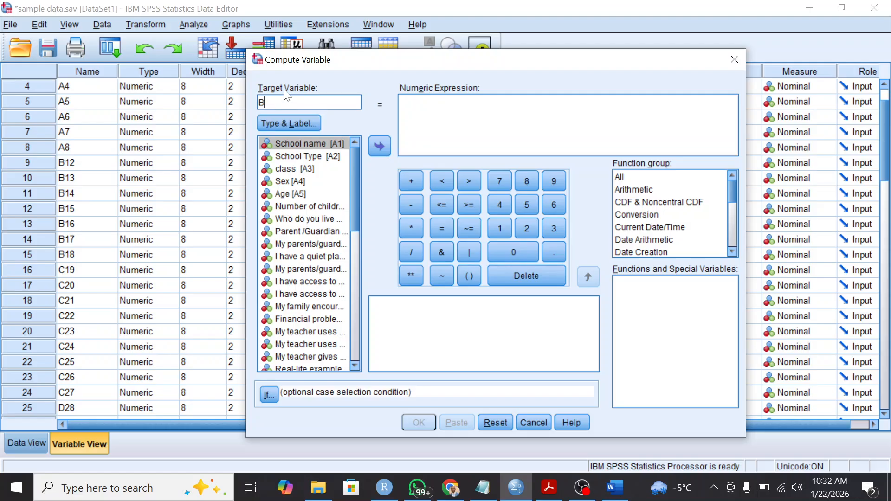
type("_mean")
Enter the seven Section B items, B12 to B18, inside parentheses in the numeric expression for B_mean.
left_click(399, 102)
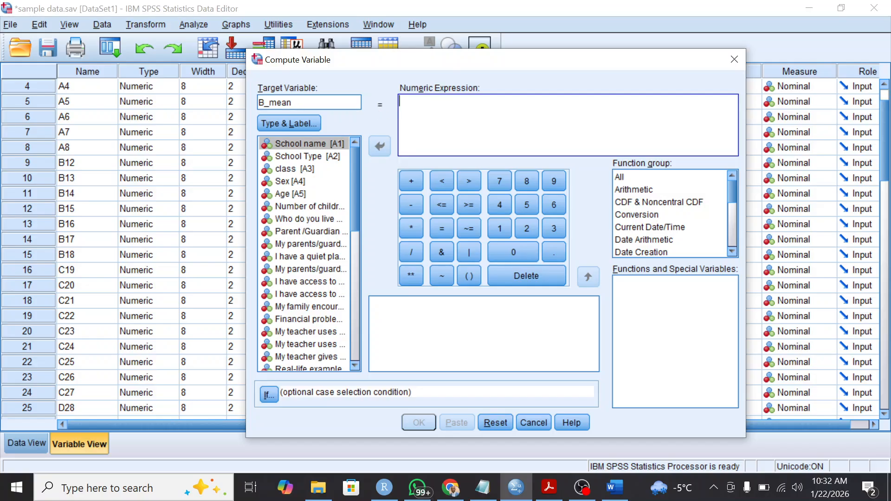
type("()")
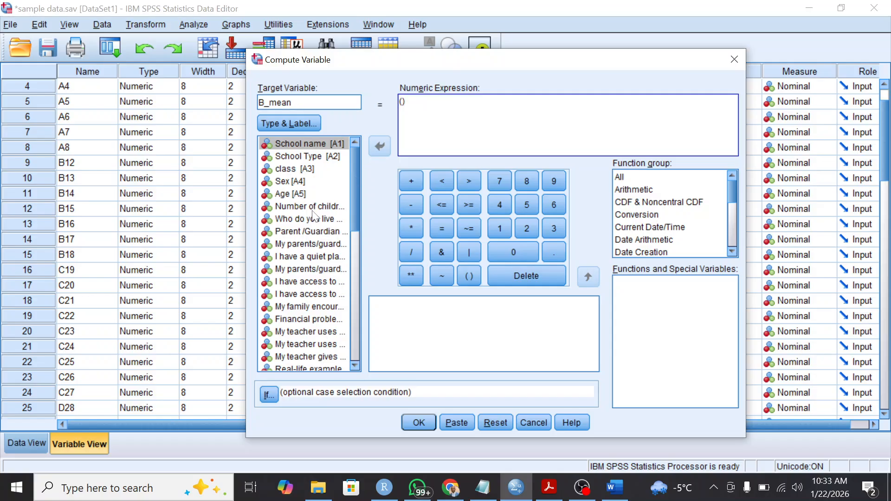
left_click(305, 245)
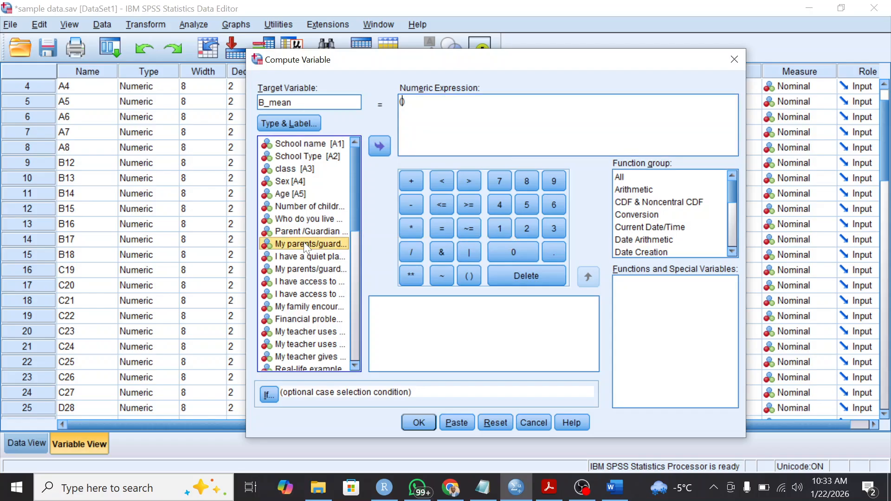
double_click(305, 244)
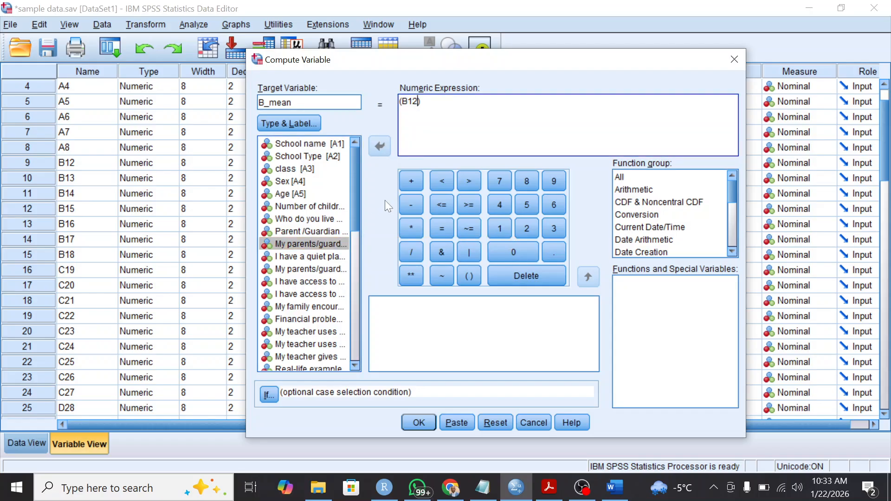
double_click(310, 259)
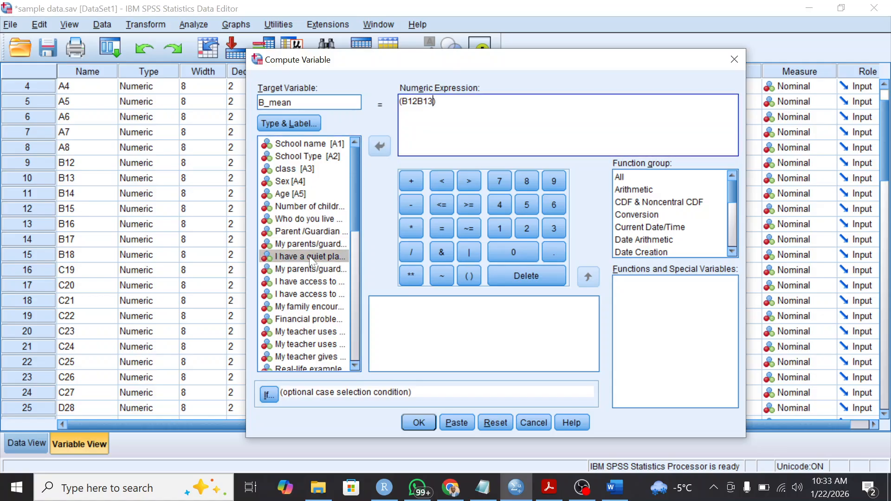
left_click(302, 271)
double_click(303, 271)
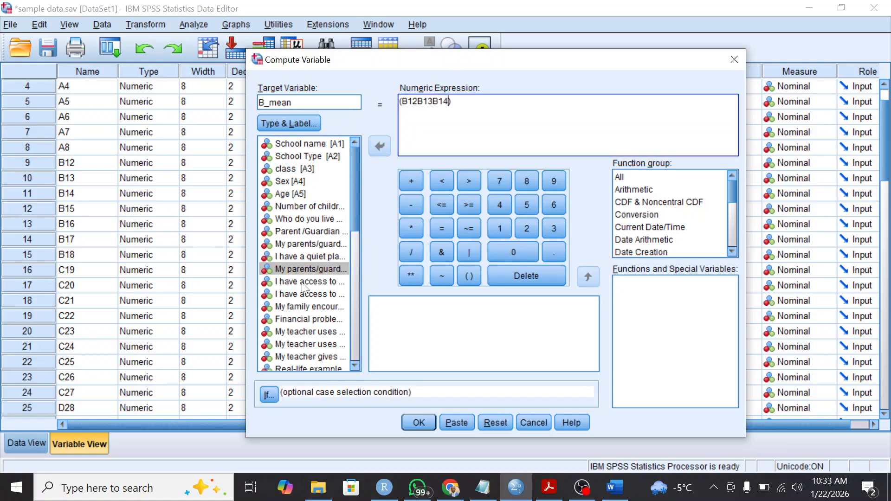
double_click(302, 284)
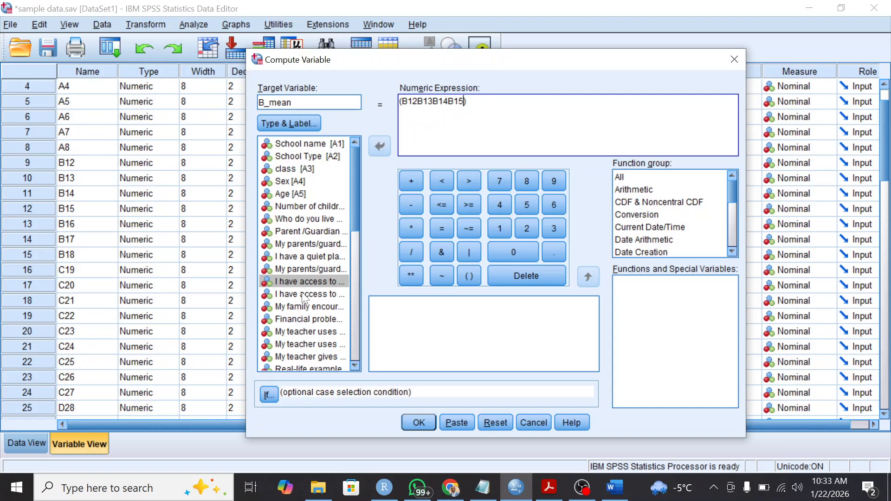
double_click(302, 293)
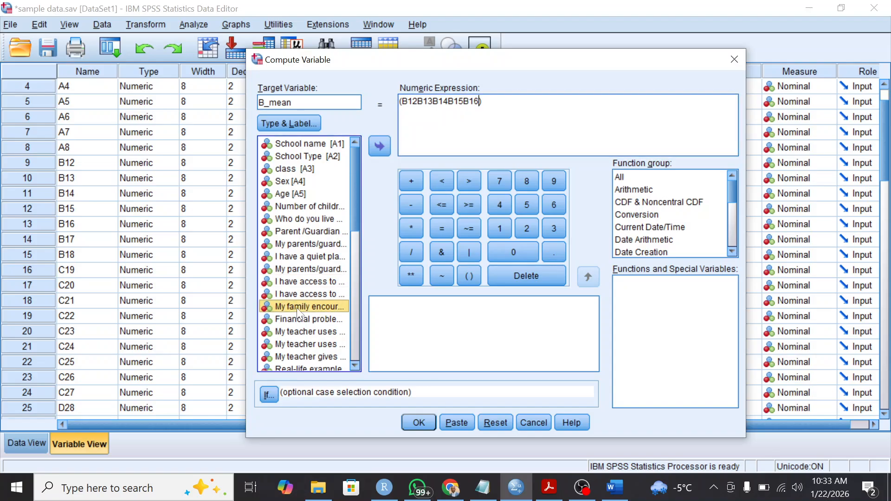
double_click(302, 309)
double_click(297, 321)
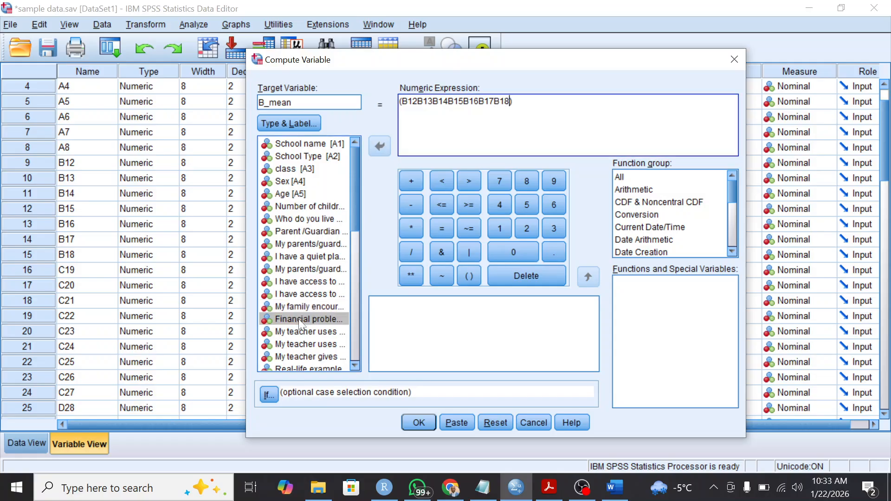
double_click(302, 332)
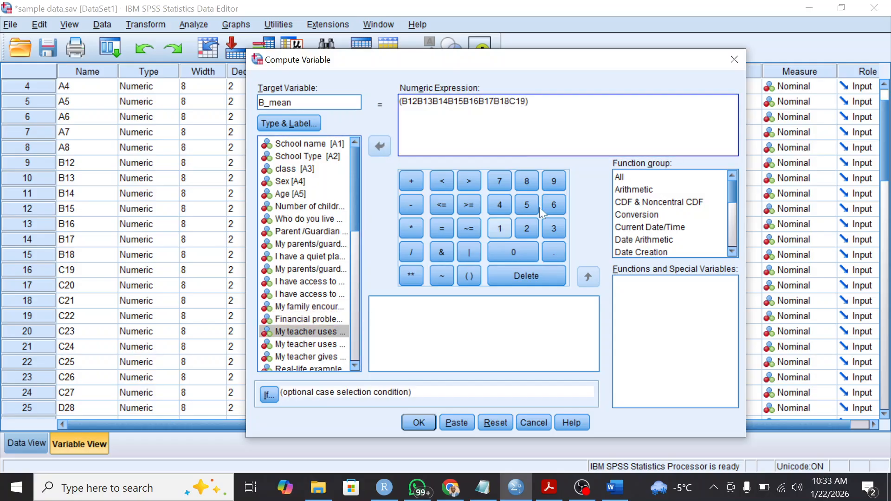
key("BackSpace")
key("BackSpace")
key("BackSpace")
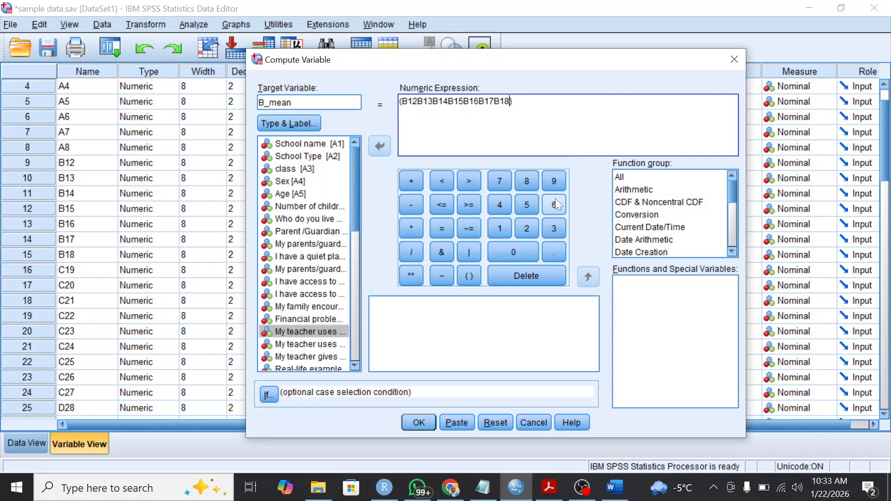
Join the items with plus signs, divide by 7 to give (B12+B13+B14+B15+B16+B17+B18)/7, and run the computation.
left_click(417, 101)
type("+")
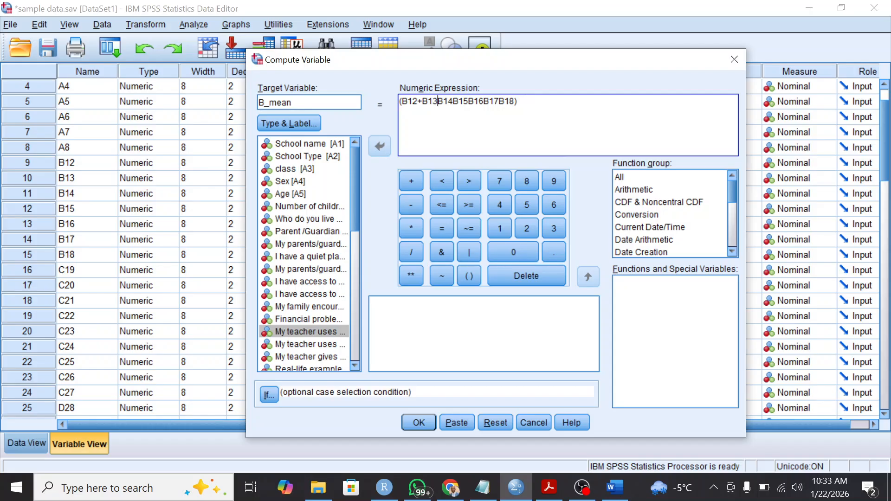
left_click(438, 101)
type("+")
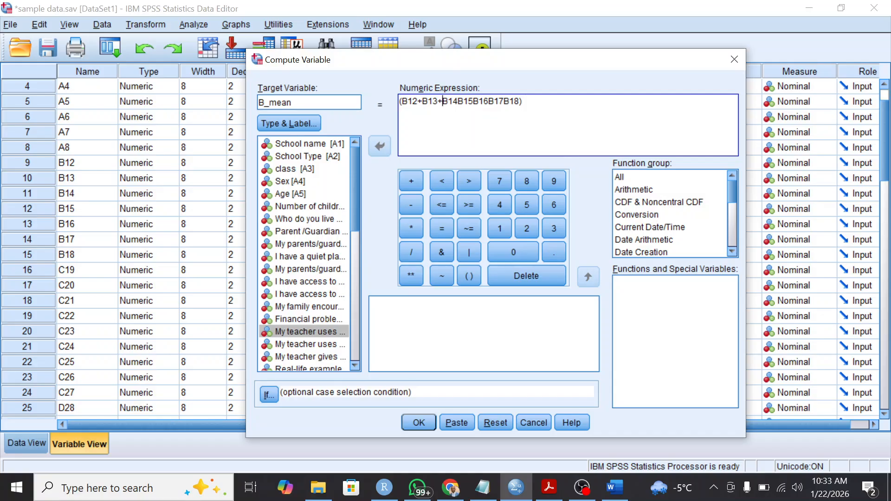
left_click(458, 101)
type("+")
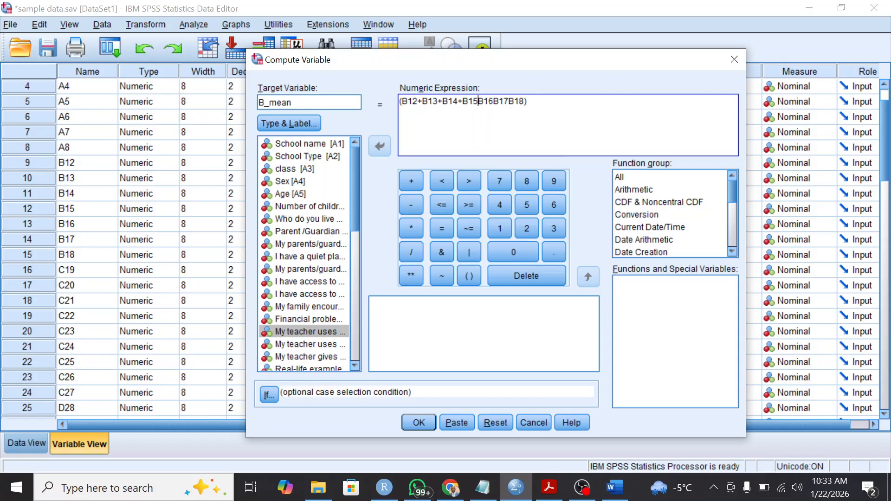
left_click(479, 101)
type("+")
left_click(500, 101)
type("+")
left_click(519, 101)
type("+B18)/")
type("7")
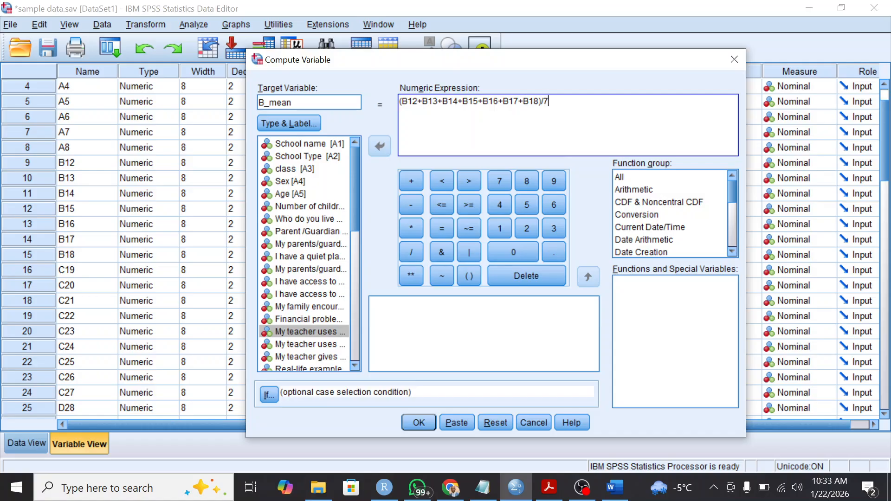
left_click(417, 424)
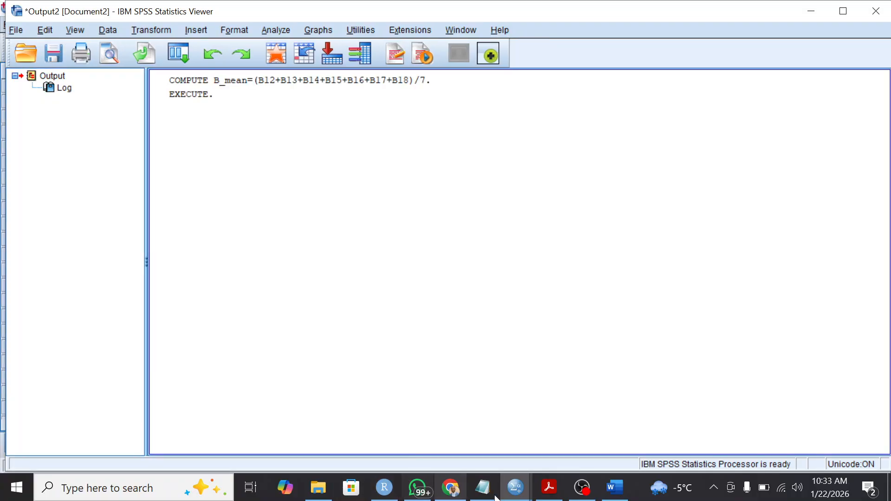
Return to the dataset and examine the B_mean column and the Section B and C item values.
mouse_move(519, 496)
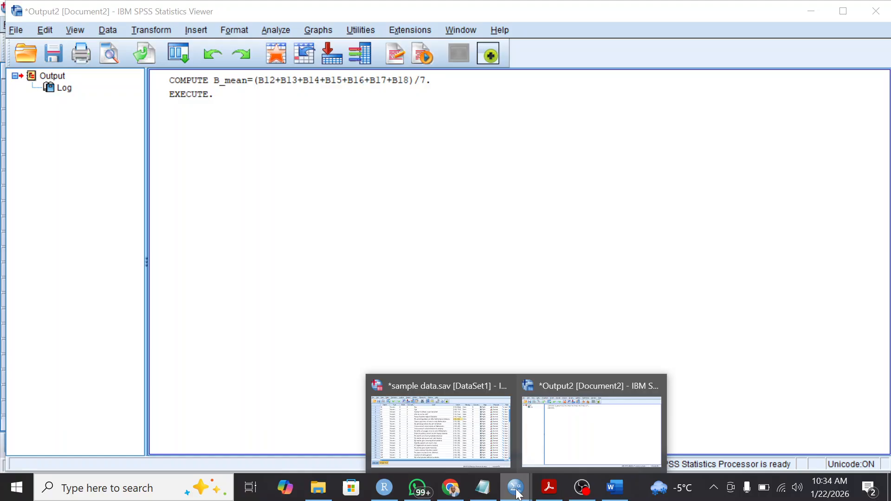
left_click(475, 450)
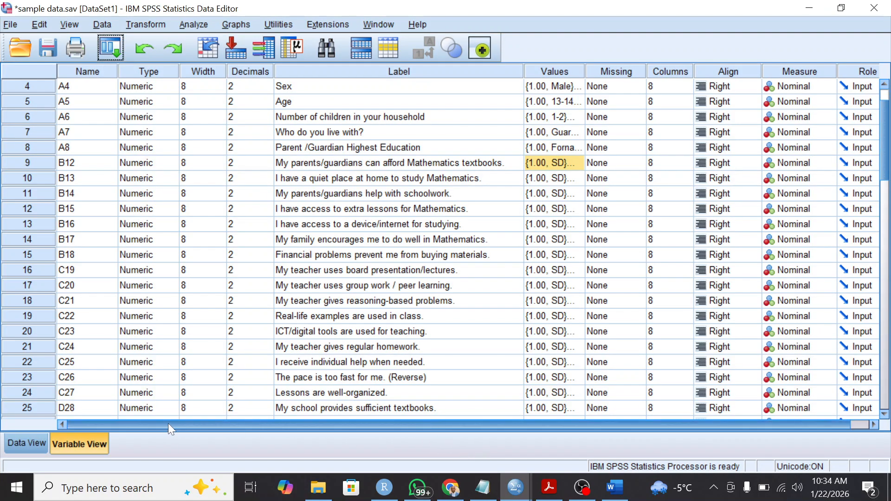
left_click_drag(168, 422, 251, 434)
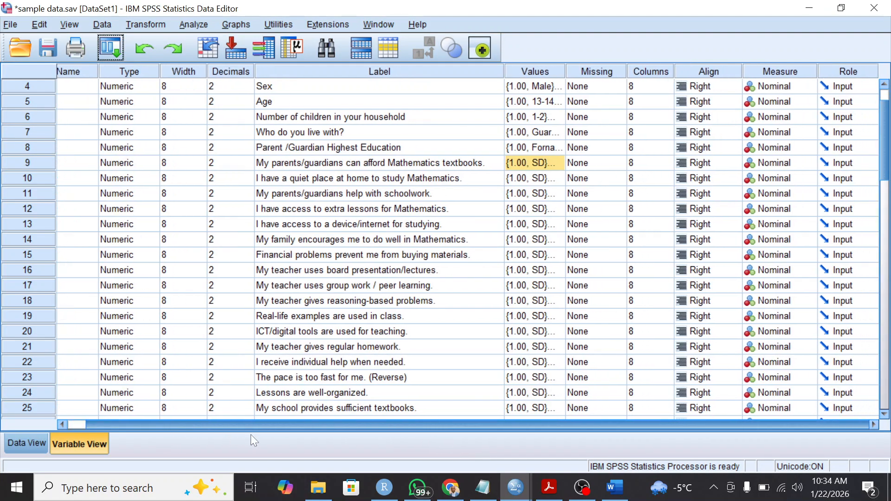
left_click(14, 442)
left_click_drag(170, 422, 736, 447)
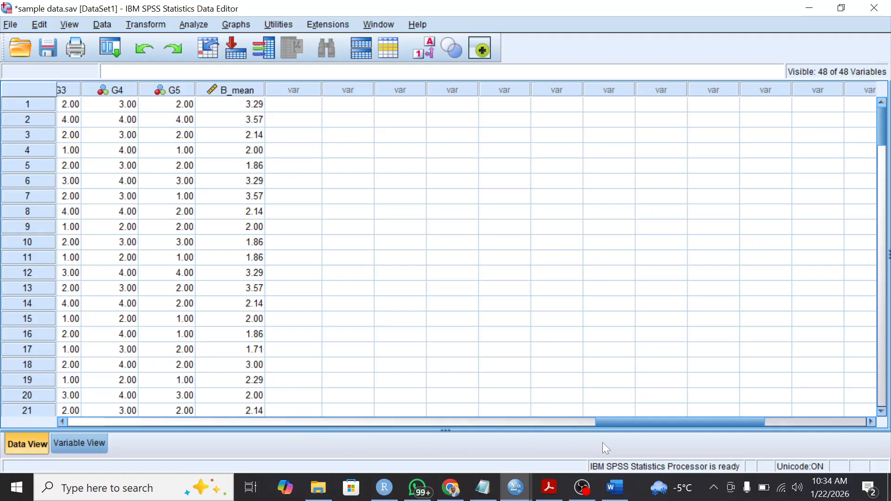
left_click_drag(614, 419, 149, 465)
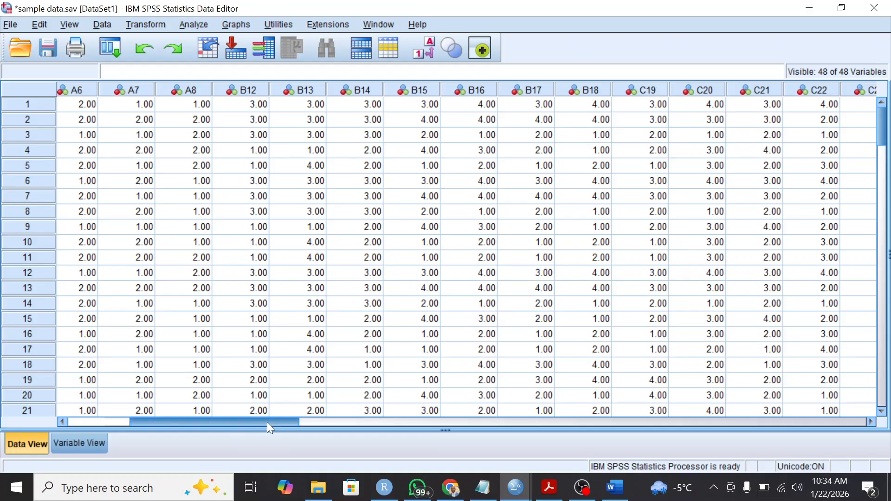
left_click_drag(282, 421, 361, 422)
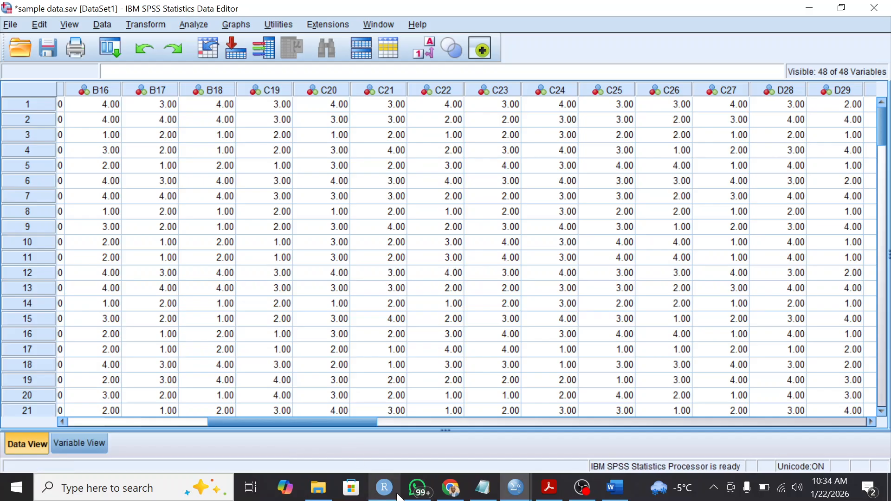
Open the log in the output document for editing and copy its B_mean COMPUTE and EXECUTE lines.
left_click(522, 496)
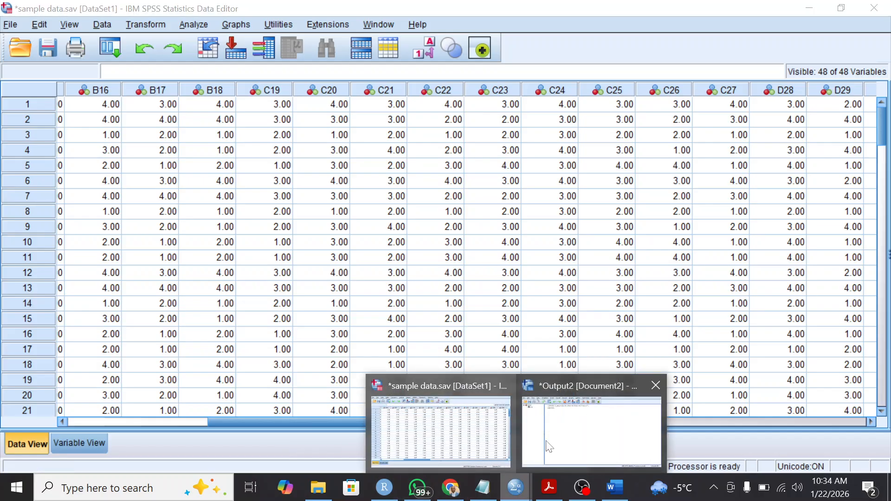
left_click(559, 420)
left_click(222, 87)
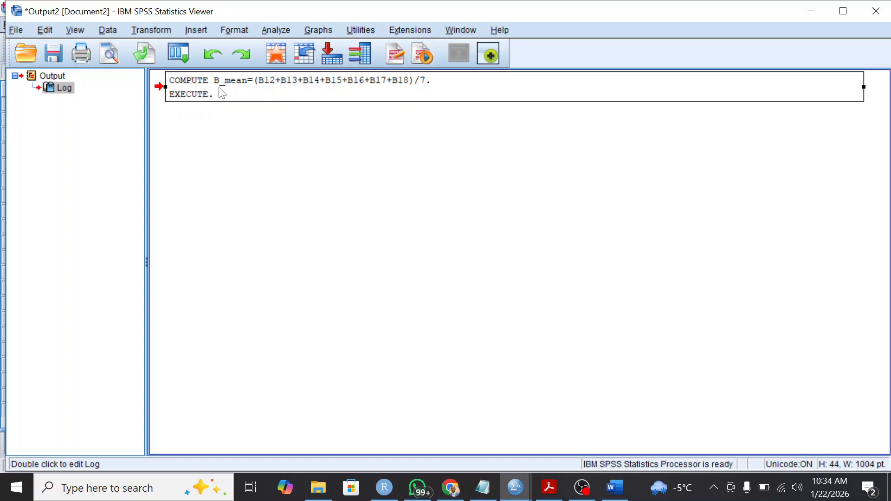
double_click(261, 92)
left_click(177, 70)
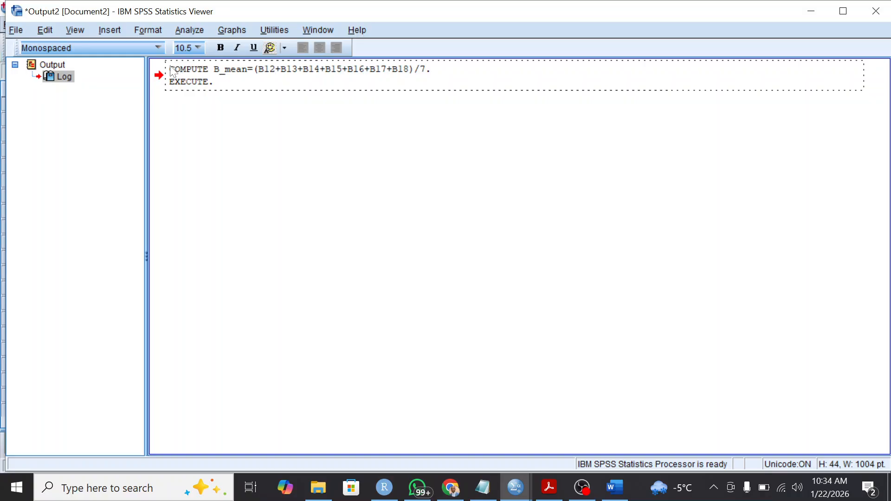
left_click_drag(172, 70, 221, 88)
key("ctrl+c")
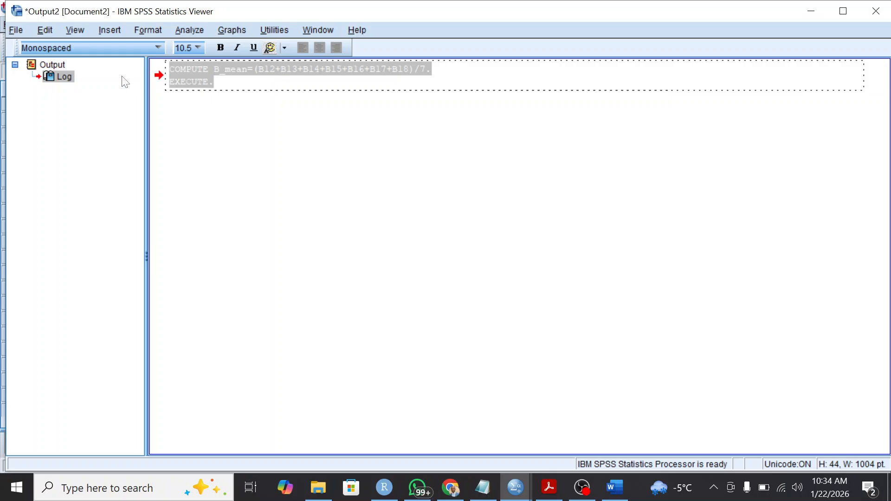
Create a new syntax file from the dataset window and paste the copied COMPUTE commands, followed by two blank lines.
left_click(819, 10)
left_click(12, 25)
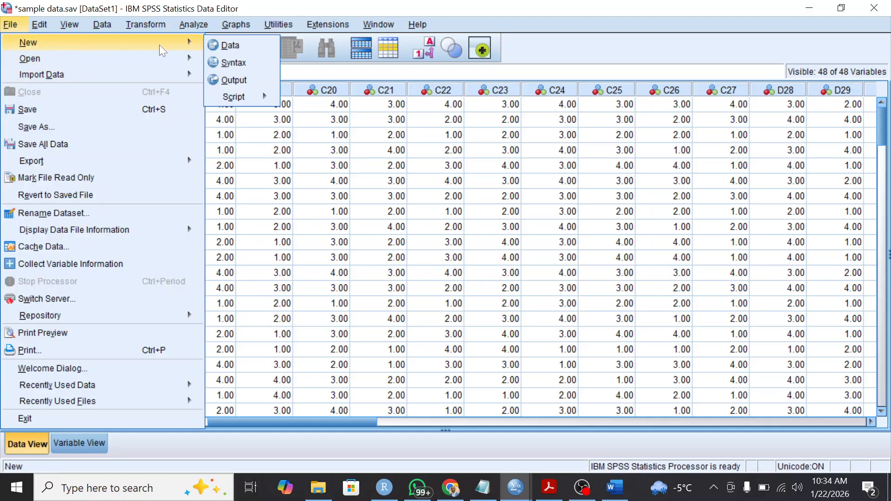
mouse_move(191, 59)
mouse_move(186, 42)
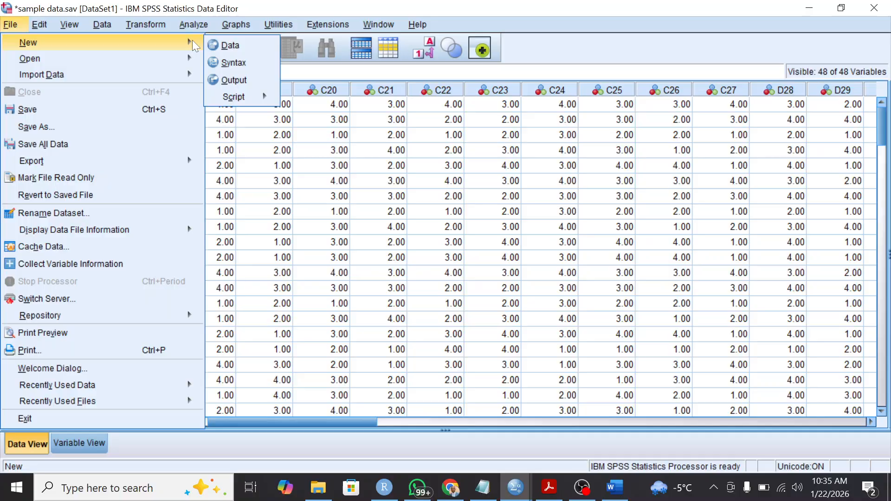
left_click(234, 63)
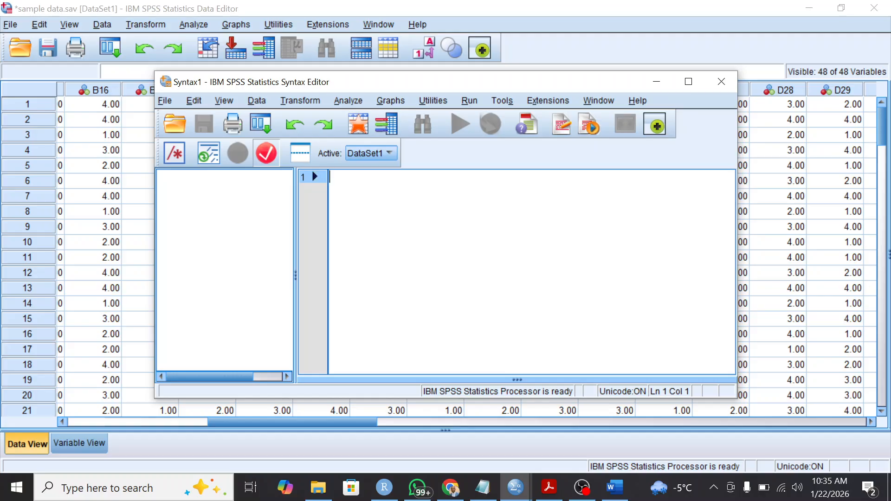
key("ctrl+v")
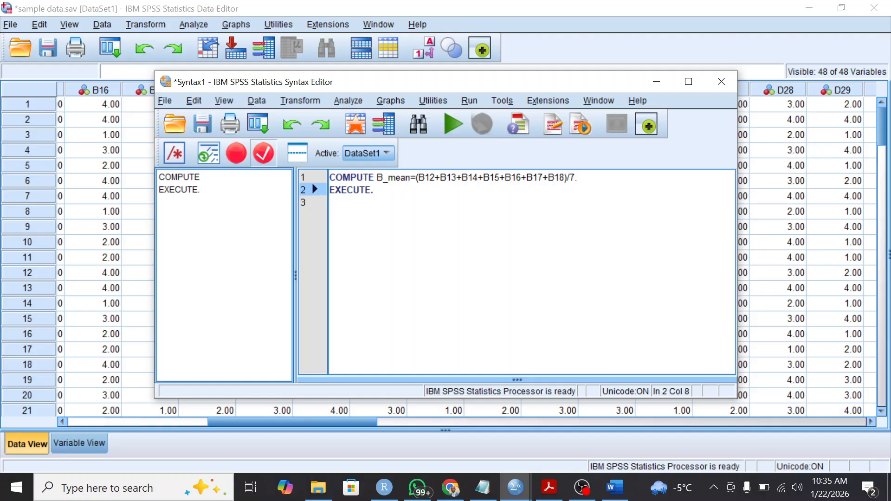
key("Return")
key("Return")
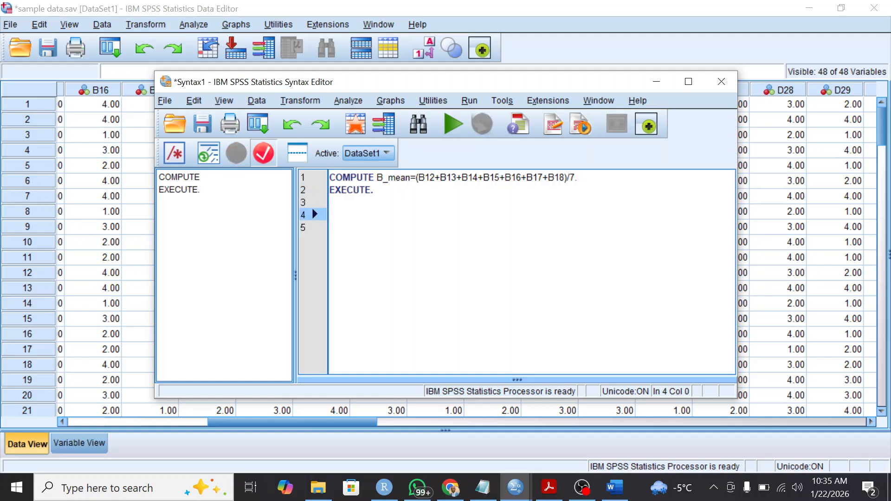
Rename the target variable in the pasted COMPUTE line to C_mean and close the syntax file.
left_click_drag(419, 82, 431, 167)
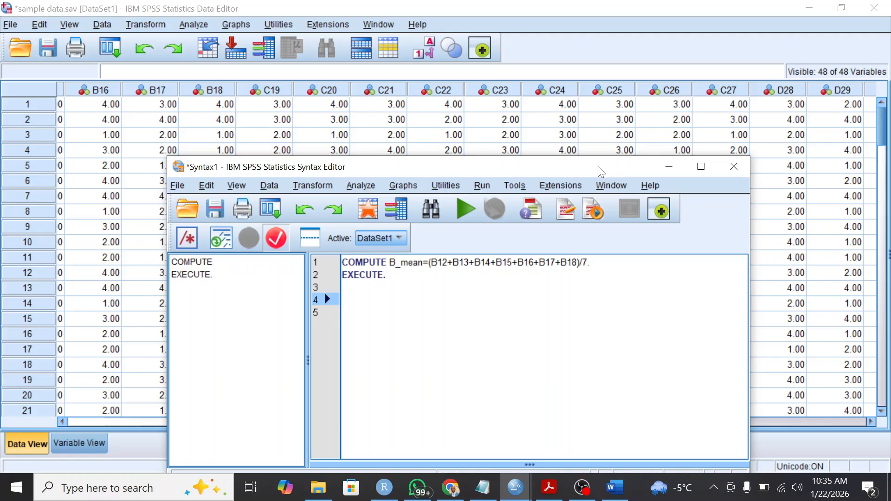
left_click_drag(599, 167, 598, 117)
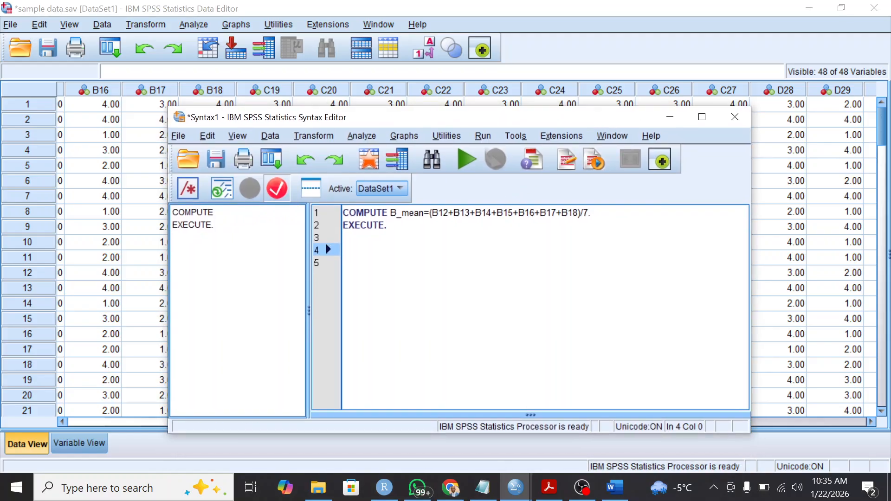
left_click(397, 212)
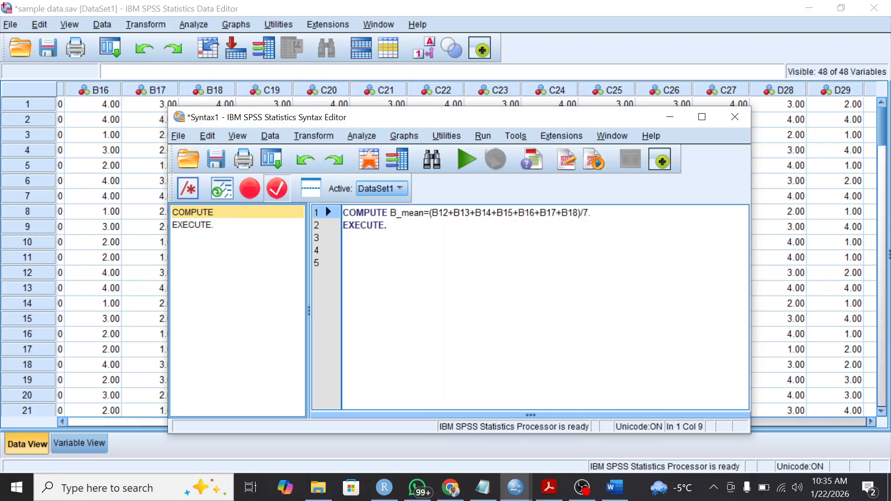
key("BackSpace")
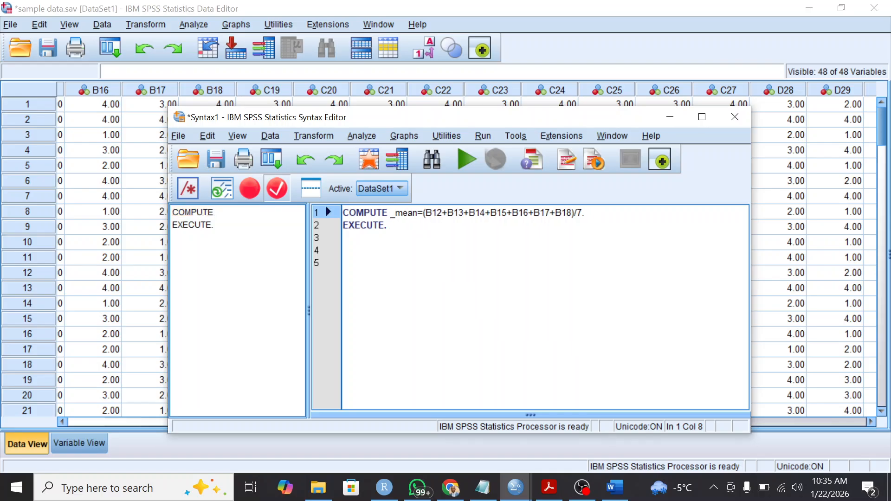
type("C")
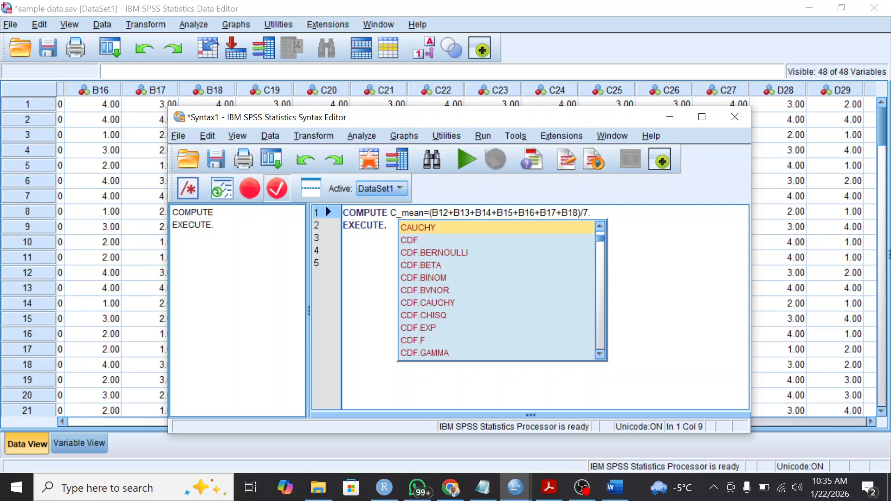
left_click(343, 262)
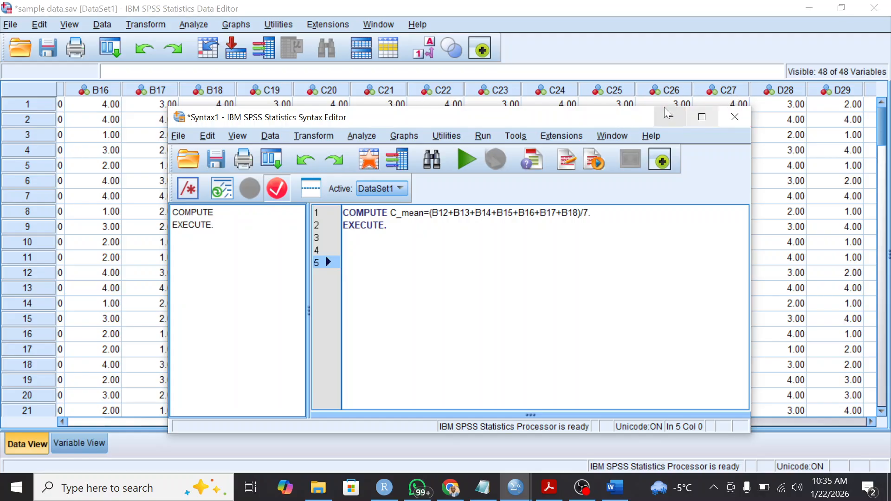
left_click(735, 116)
left_click(459, 298)
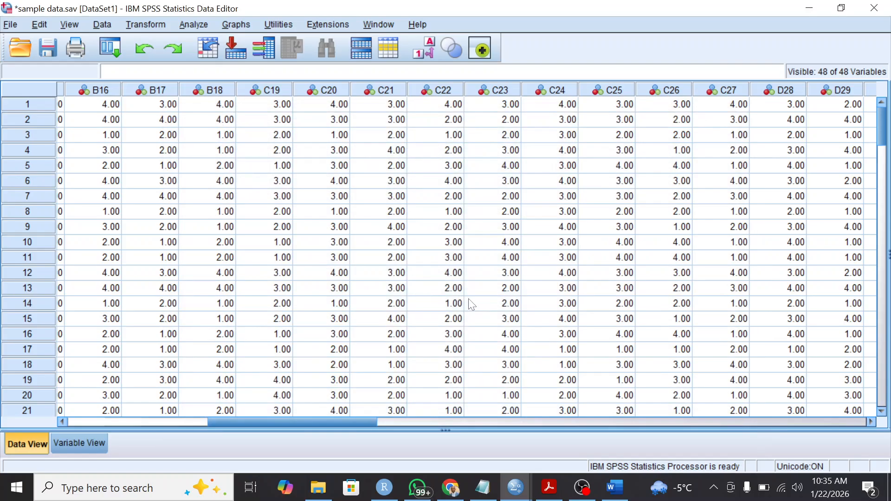
Reopen the Compute Variable dialog and rename the target variable as C_mean.
left_click(149, 24)
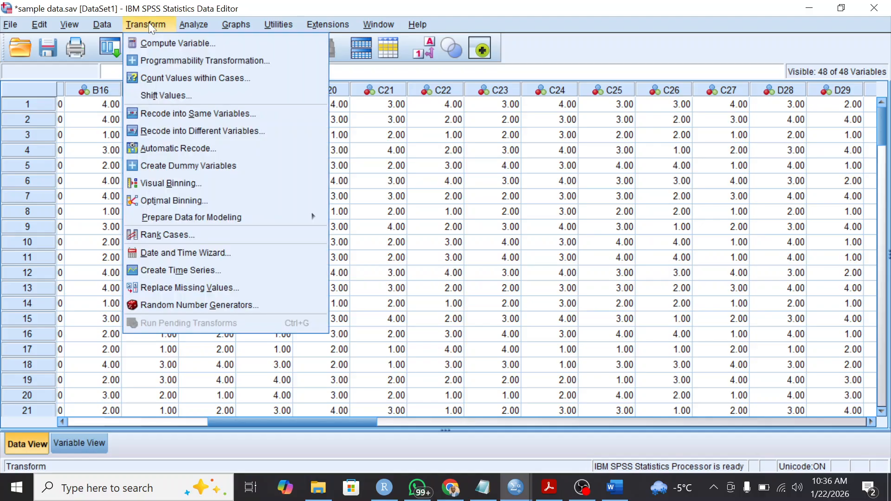
left_click(169, 41)
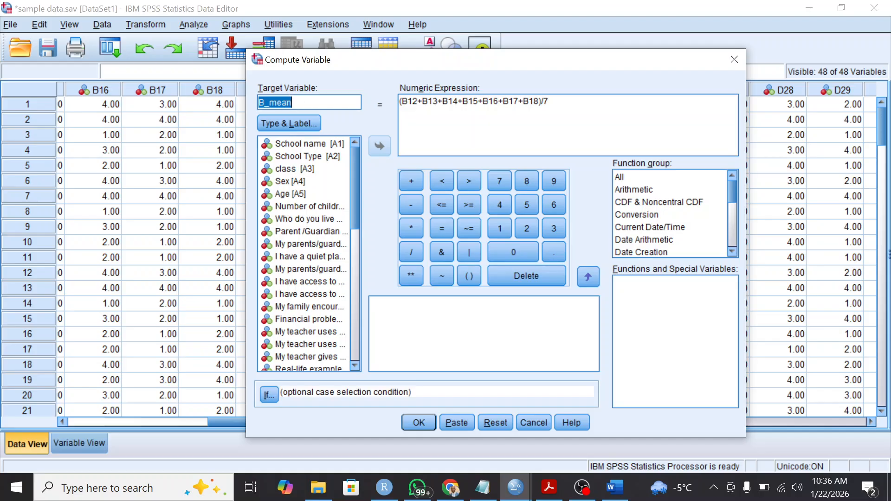
left_click(263, 102)
key("BackSpace")
type("C")
Change the first two items of the numeric expression to C12 and C13.
left_click(403, 101)
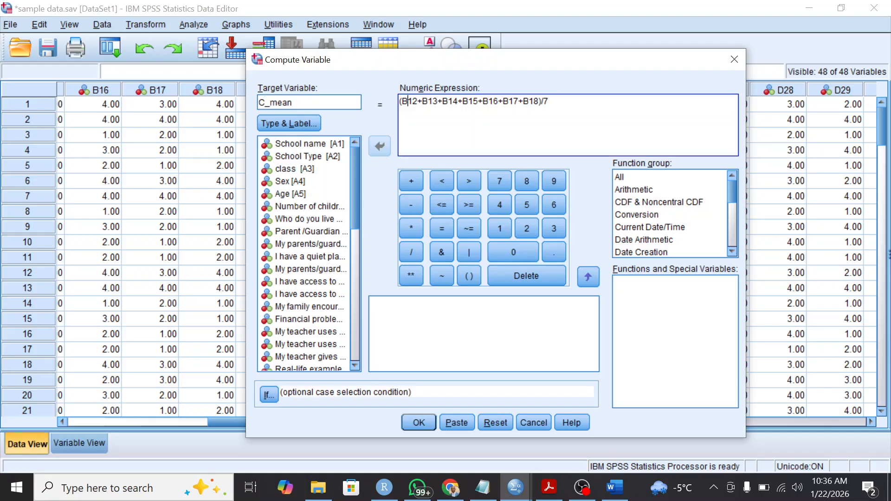
key("BackSpace")
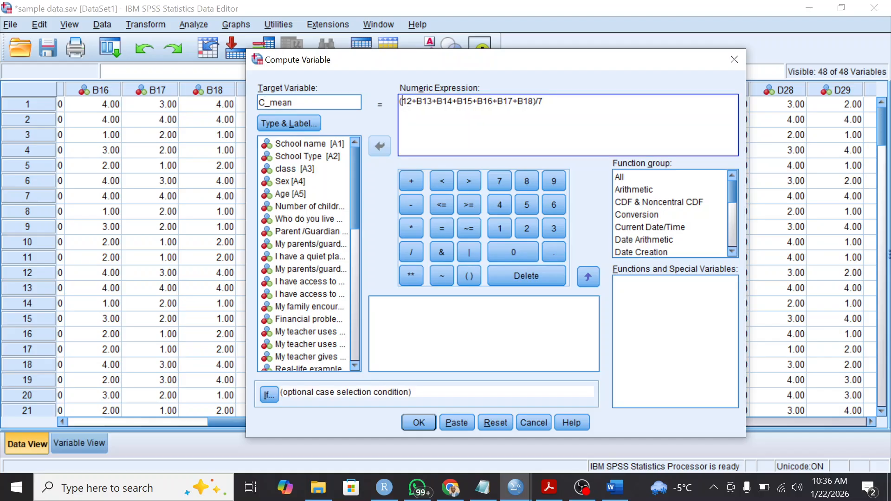
type("C")
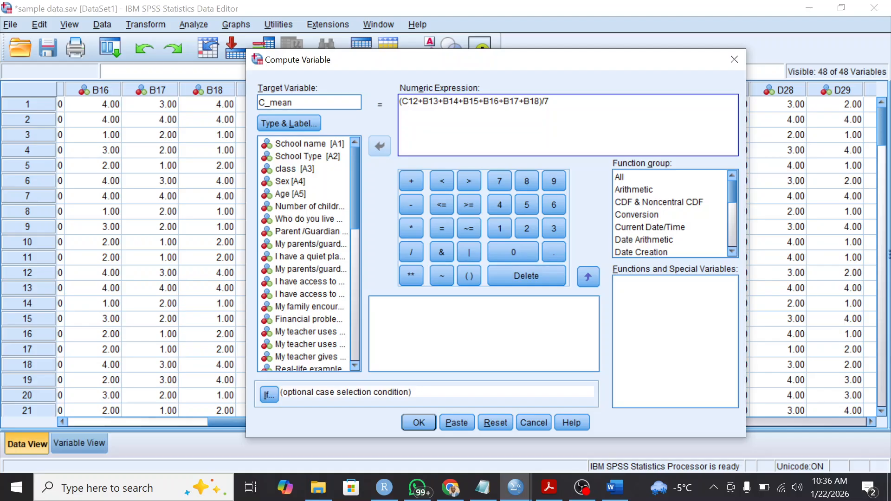
key("Right")
key("Right")
key("BackSpace")
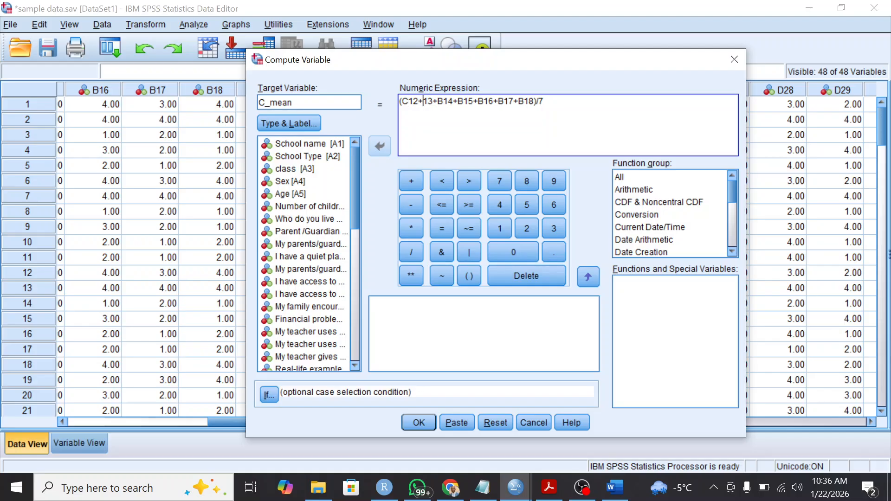
type("C")
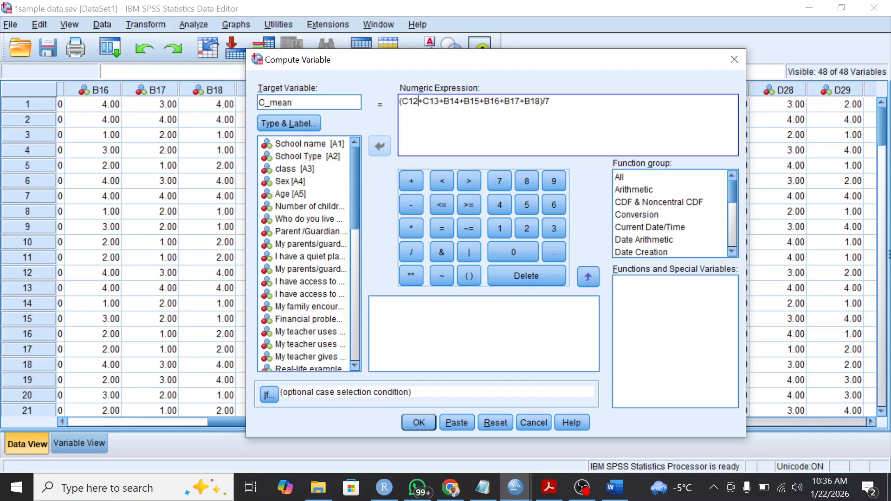
Replace the expression's first item with C19 and remove the plus sign before C13.
key("BackSpace")
key("BackSpace")
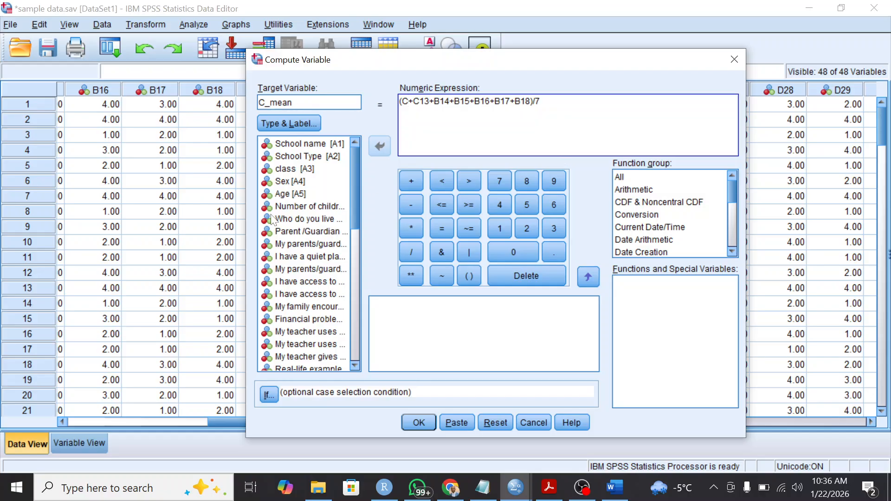
left_click_drag(351, 211, 352, 249)
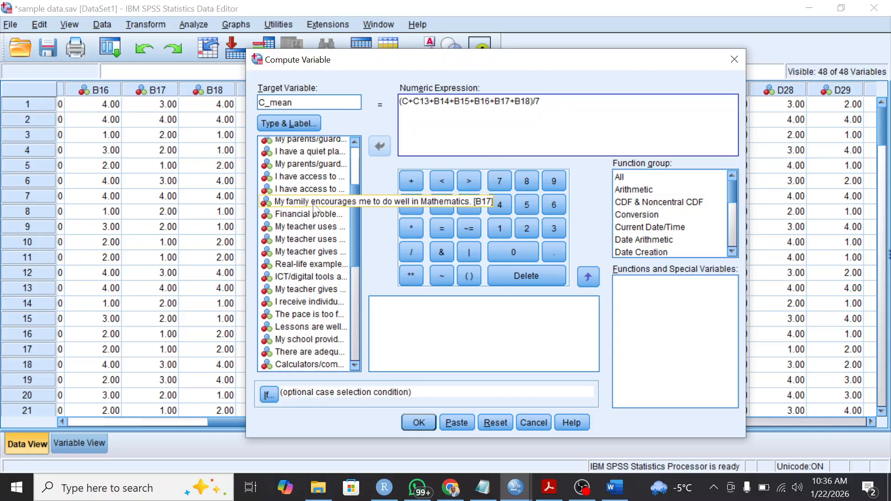
double_click(314, 227)
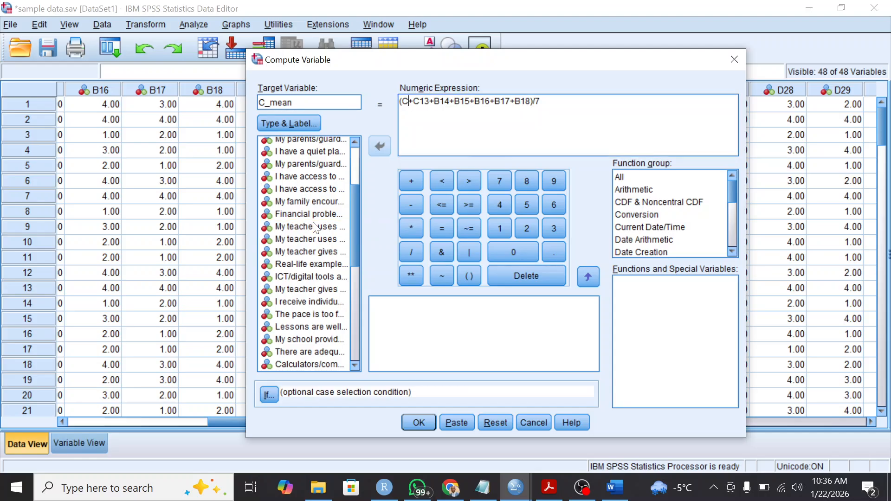
double_click(315, 227)
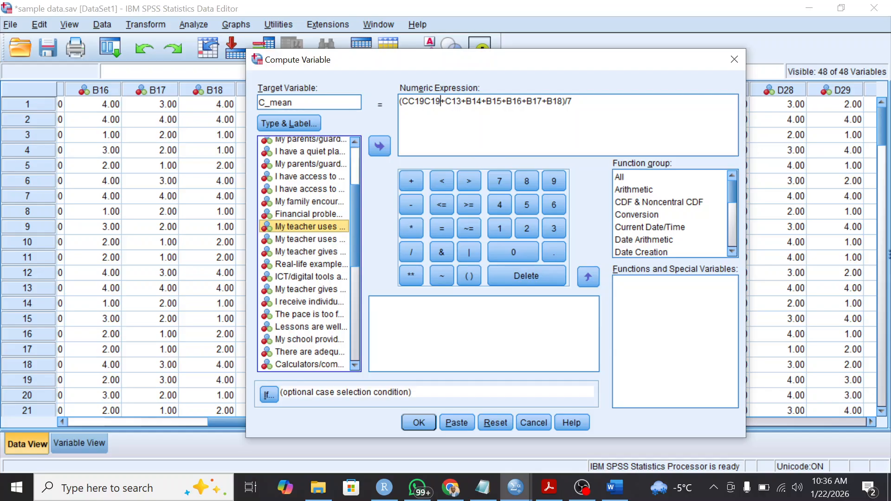
left_click(572, 101)
left_click(446, 101)
key("BackSpace")
key("BackSpace")
key("BackSpace")
key("BackSpace")
key("BackSpace")
key("BackSpace")
key("BackSpace")
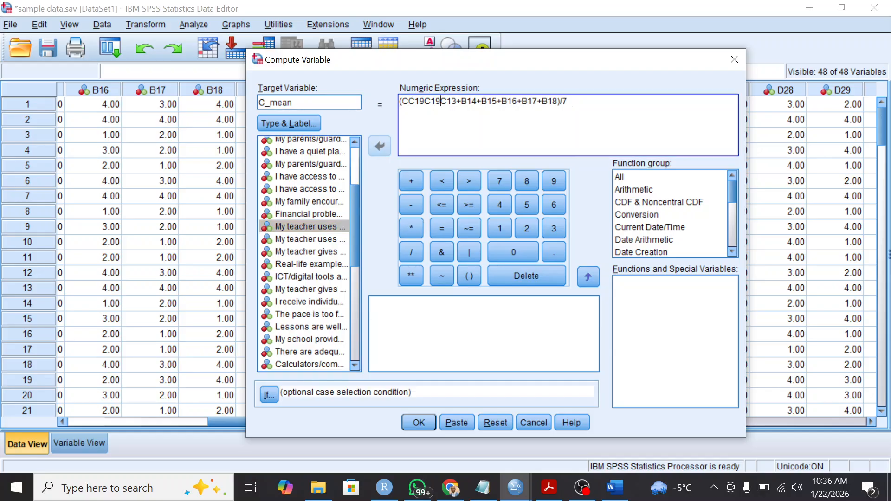
type("19")
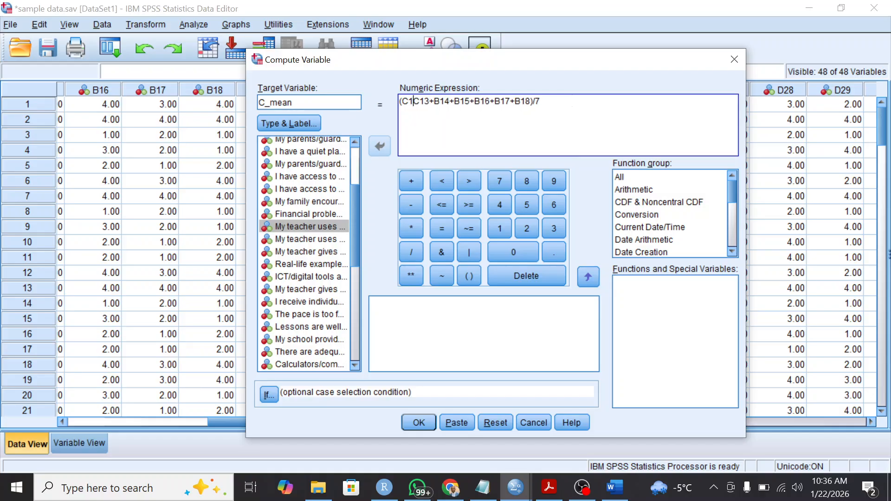
Insert items C20 through C27, plus D28, directly after C19 in the numeric expression.
double_click(321, 239)
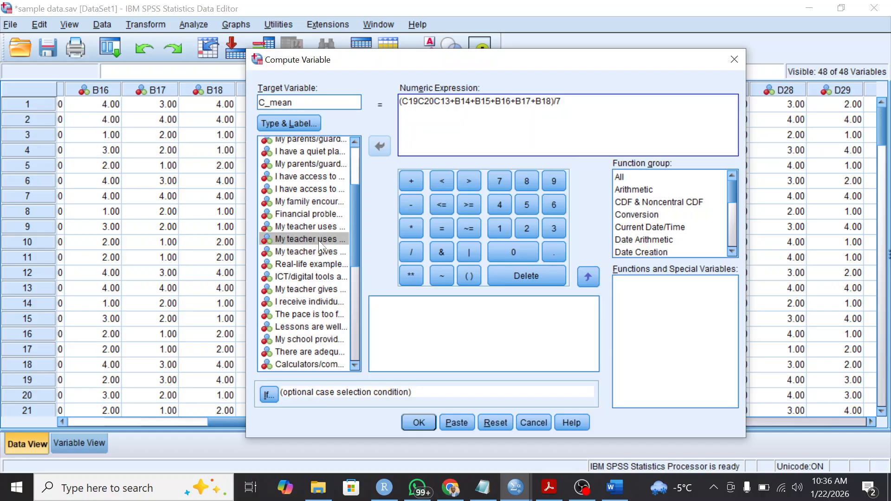
double_click(317, 250)
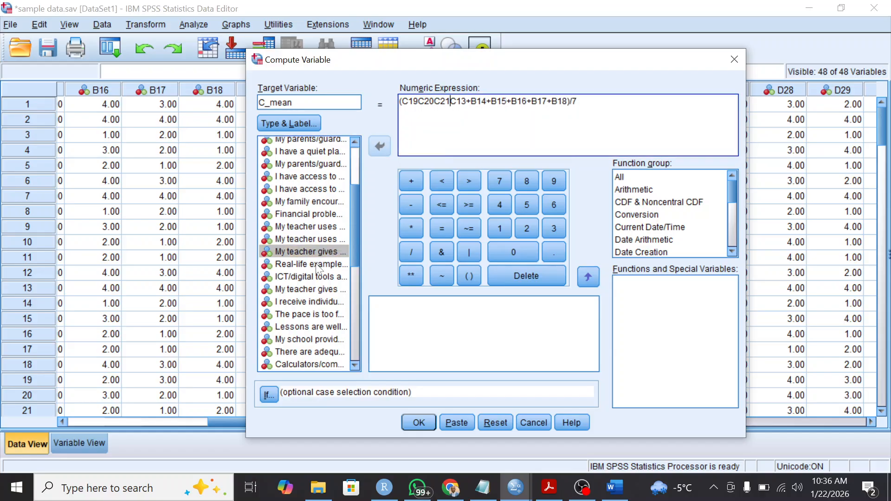
double_click(312, 278)
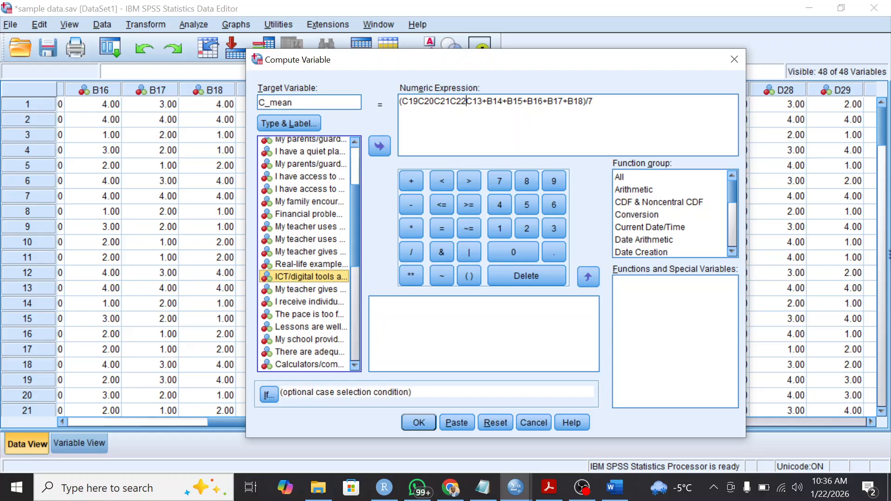
left_click(596, 102)
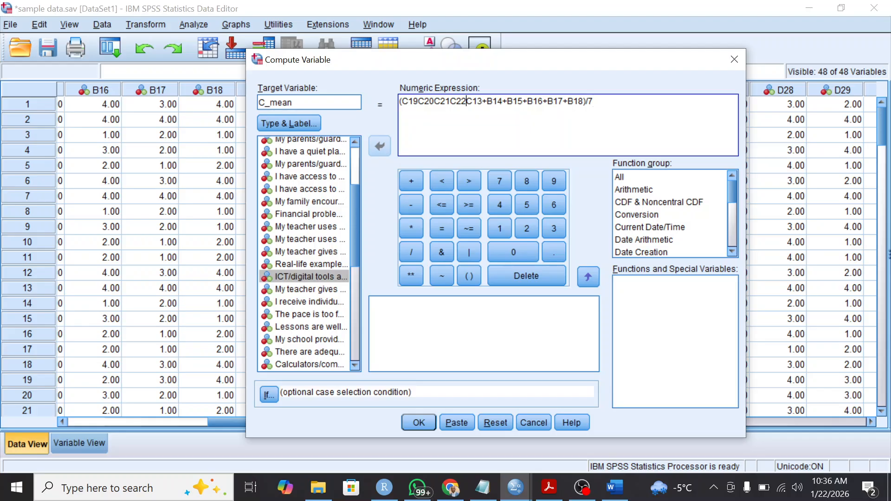
left_click(318, 277)
double_click(318, 277)
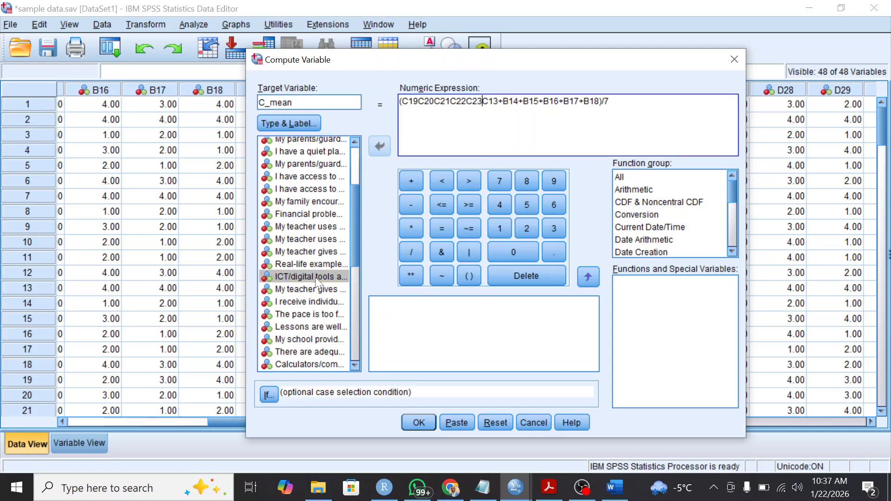
double_click(316, 291)
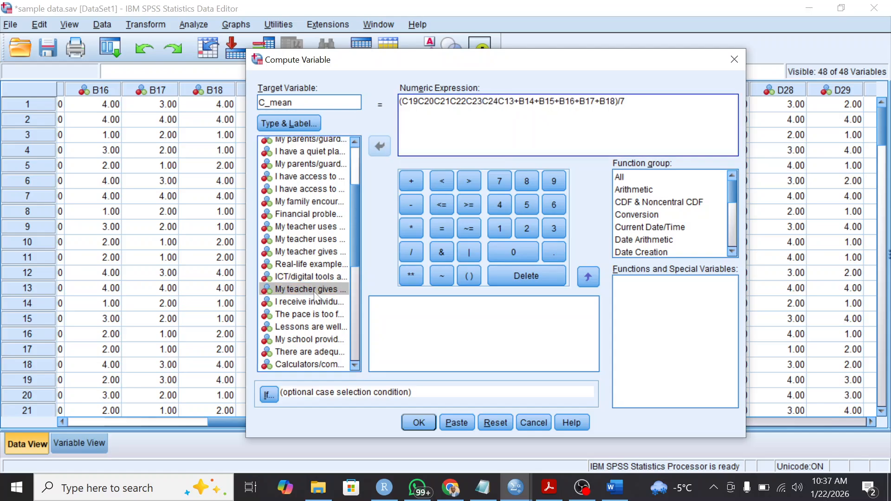
double_click(313, 305)
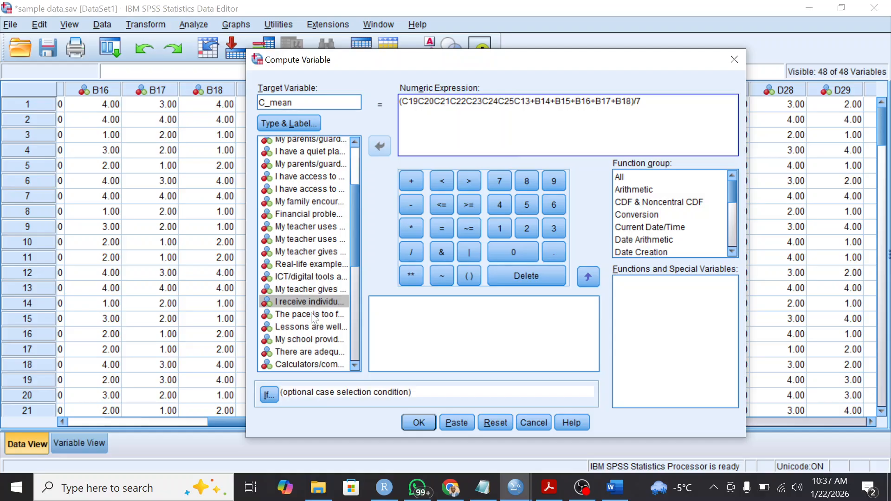
double_click(310, 316)
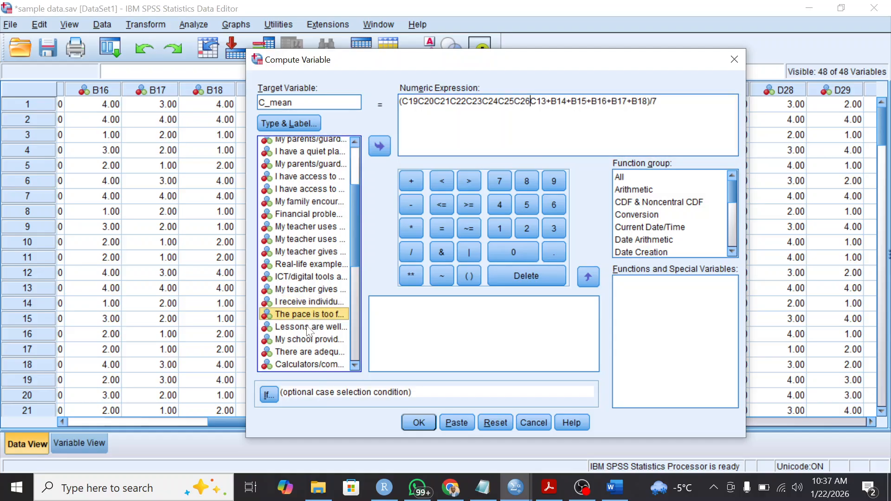
double_click(309, 327)
double_click(301, 340)
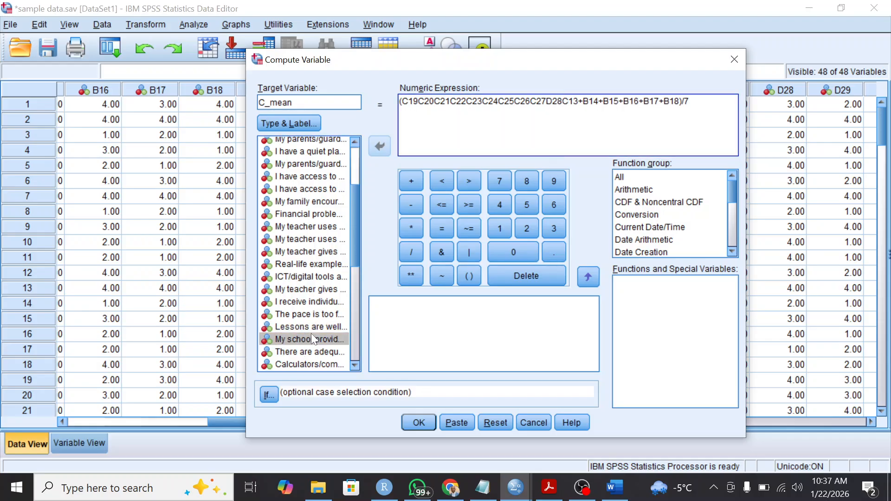
left_click(311, 327)
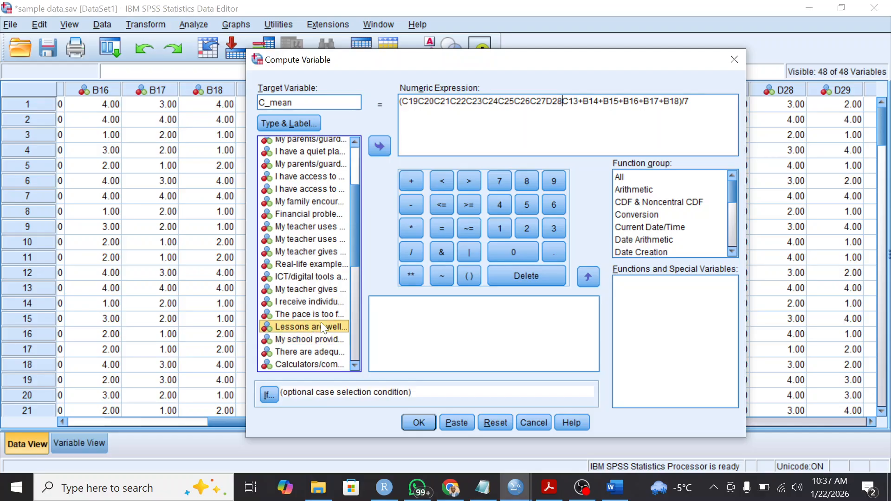
Delete D28, C13 and the leftover Section B items so only C19 through C27 remain within the parentheses.
left_click(660, 99)
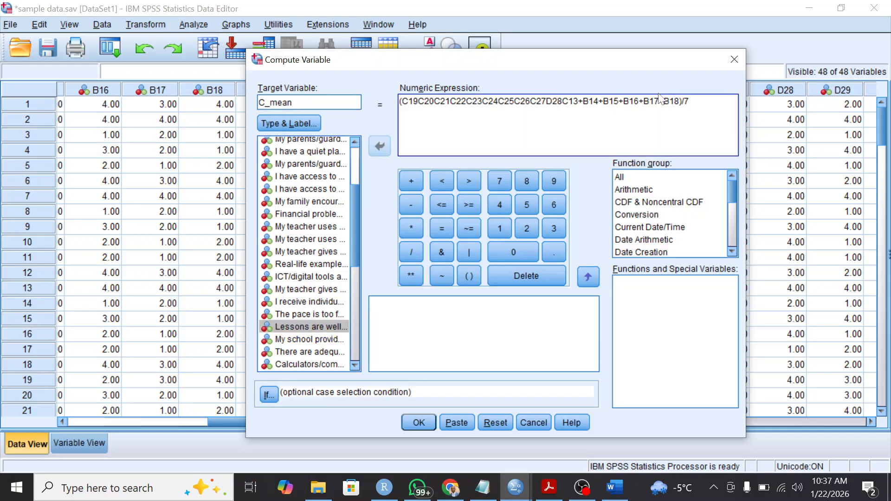
key("BackSpace")
key("BackSpace")
key("BackSpace")
key("BackSpace")
key("BackSpace")
key("BackSpace")
key("BackSpace")
key("BackSpace")
key("BackSpace")
key("BackSpace")
key("BackSpace")
key("BackSpace")
key("BackSpace")
key("BackSpace")
key("BackSpace")
key("BackSpace")
key("BackSpace")
key("BackSpace")
key("BackSpace")
key("BackSpace")
key("BackSpace")
key("BackSpace")
key("BackSpace")
key("BackSpace")
key("BackSpace")
key("BackSpace")
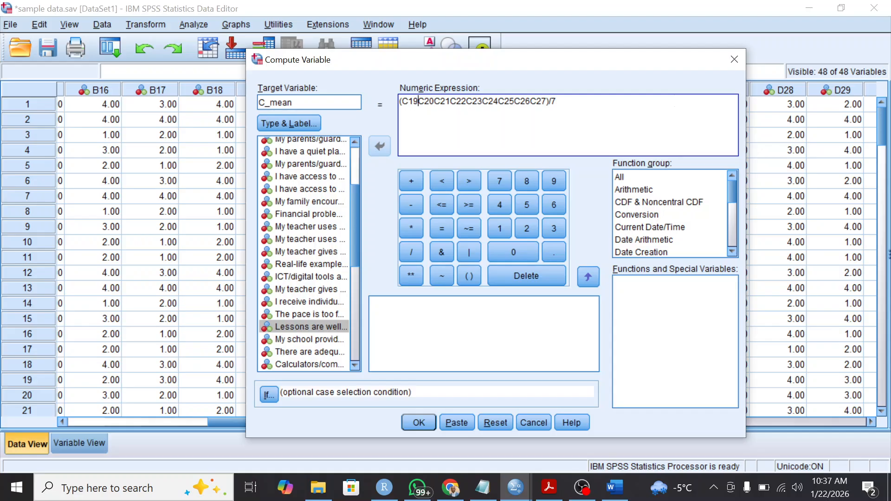
Insert plus signs between all items C19 through C27 in the numeric expression.
type("+")
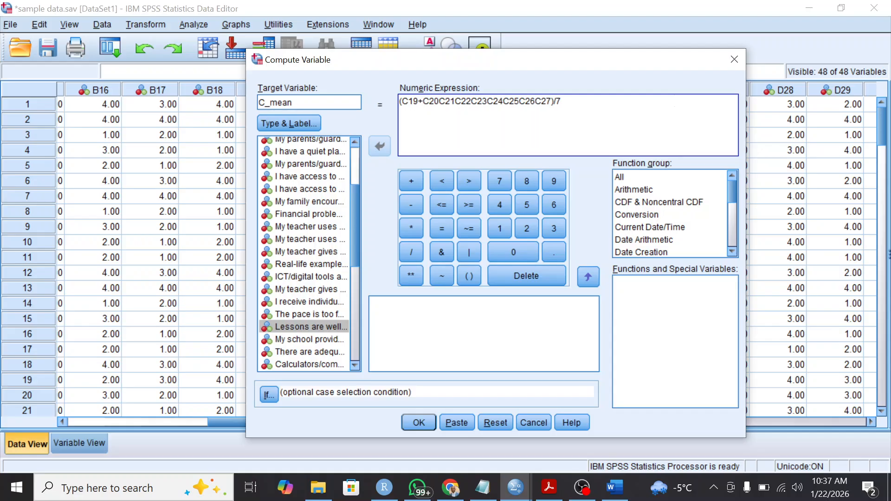
left_click(440, 101)
type("+")
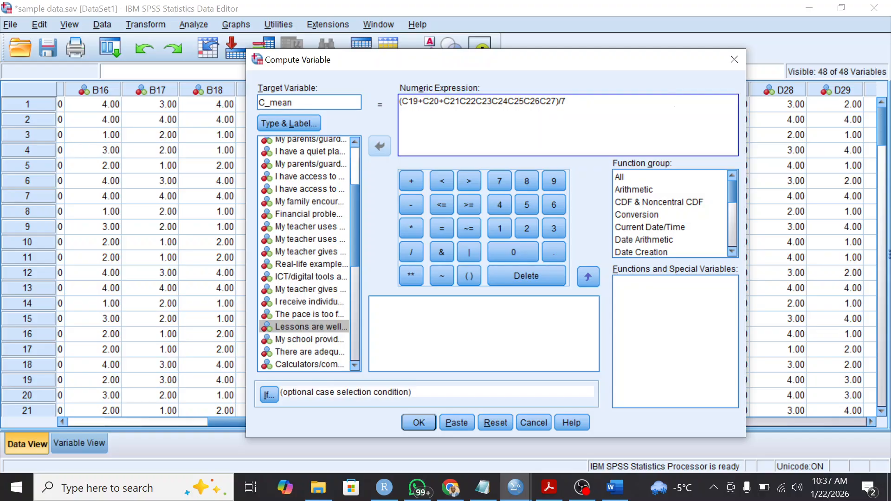
type("+")
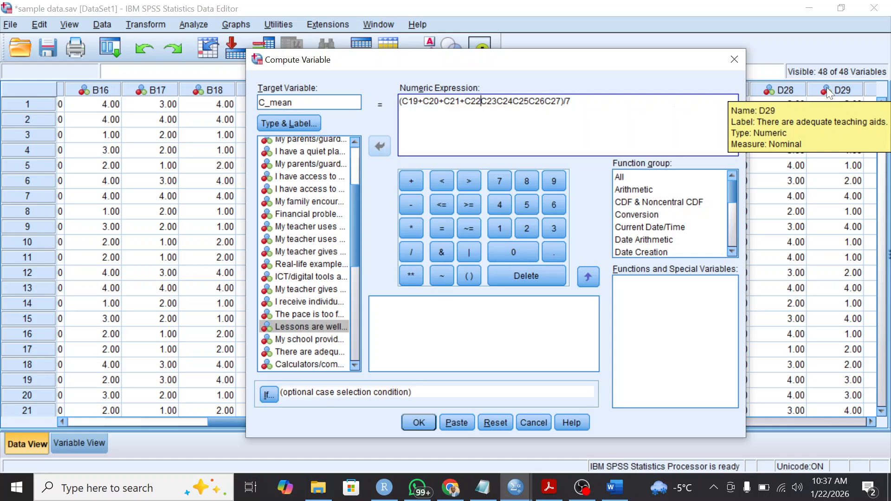
type("+")
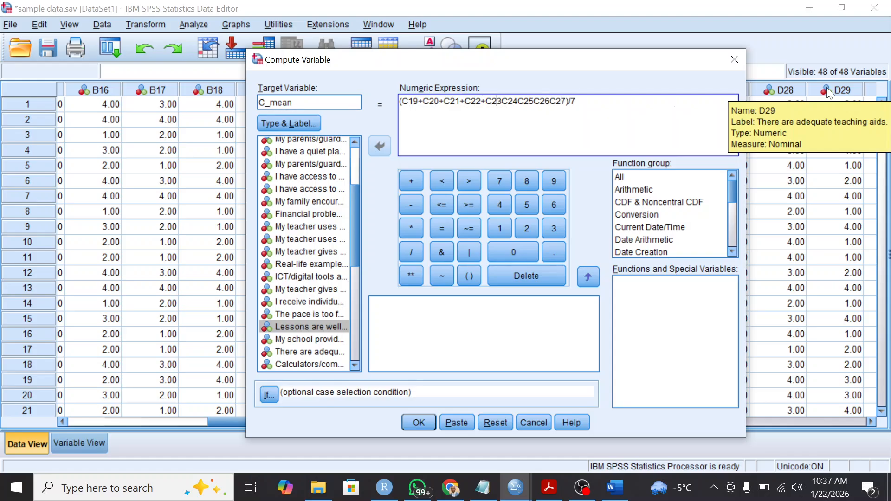
type("+")
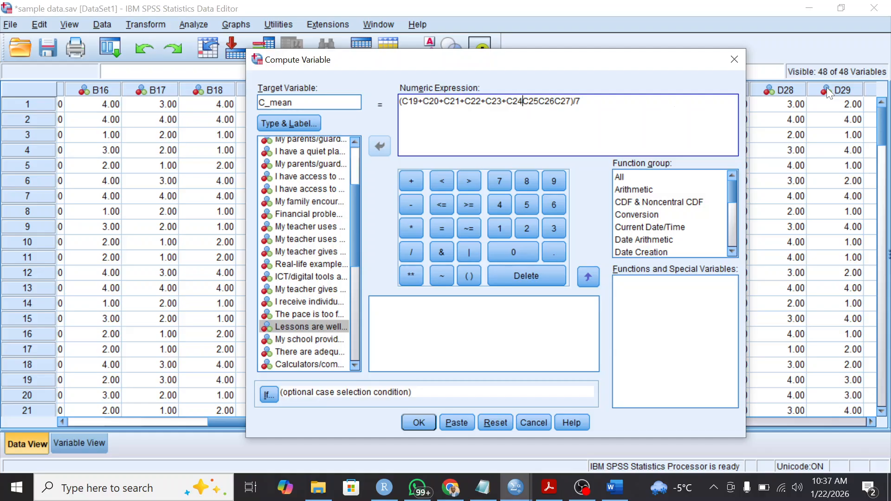
type("+")
type("+")
type("+")
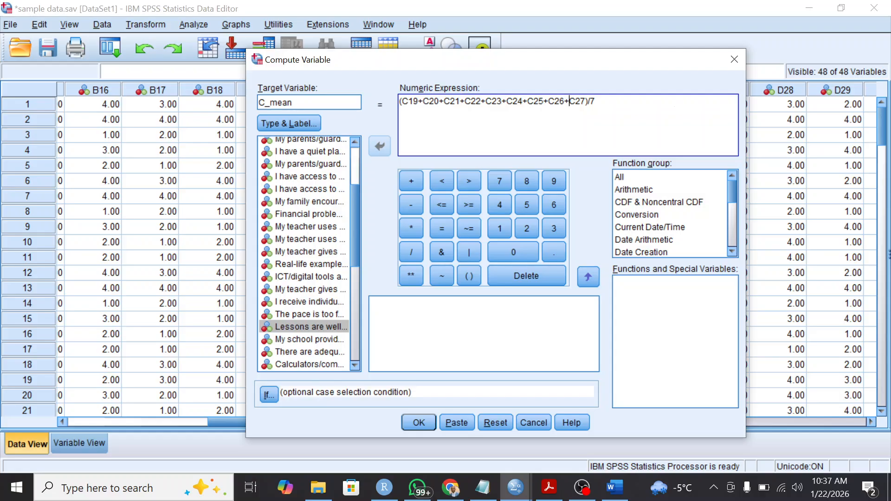
Change the expression's divisor to 9 and run the C_mean computation.
key("BackSpace")
type("9")
left_click(420, 423)
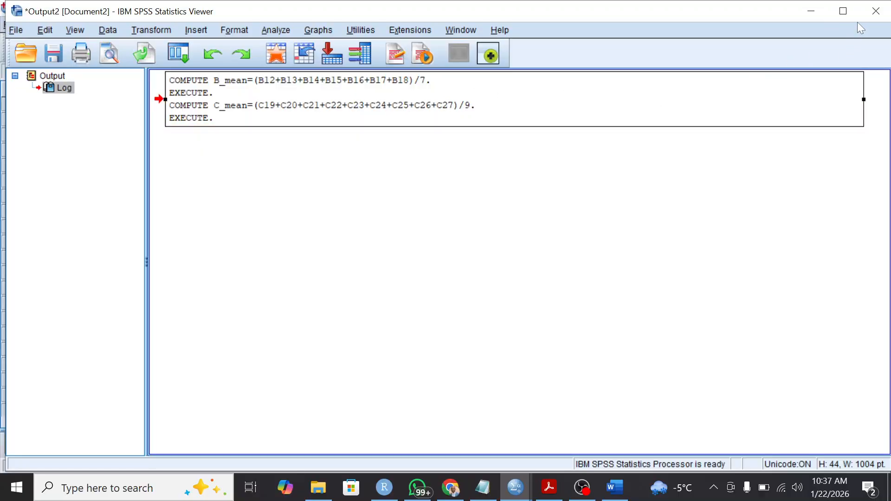
Close the output viewer without saving it and check the new C_mean column at the end of the dataset.
left_click(876, 11)
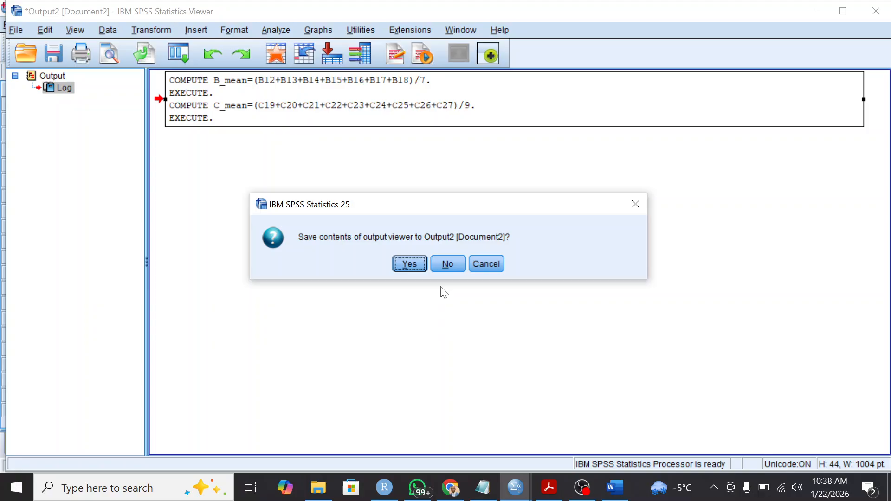
left_click(452, 266)
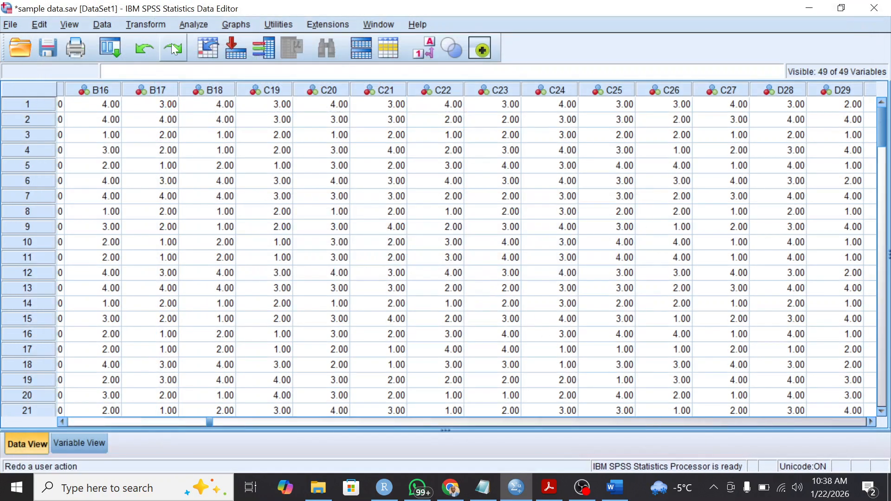
left_click_drag(207, 423, 209, 467)
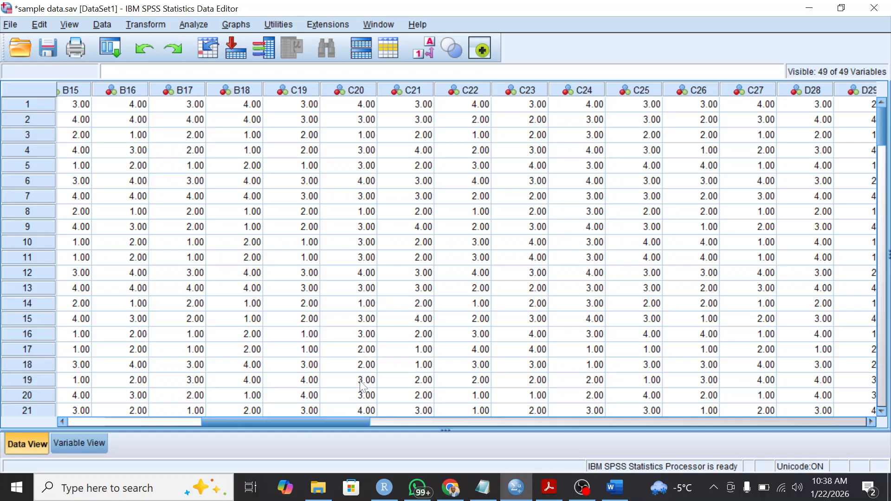
left_click_drag(325, 422, 449, 419)
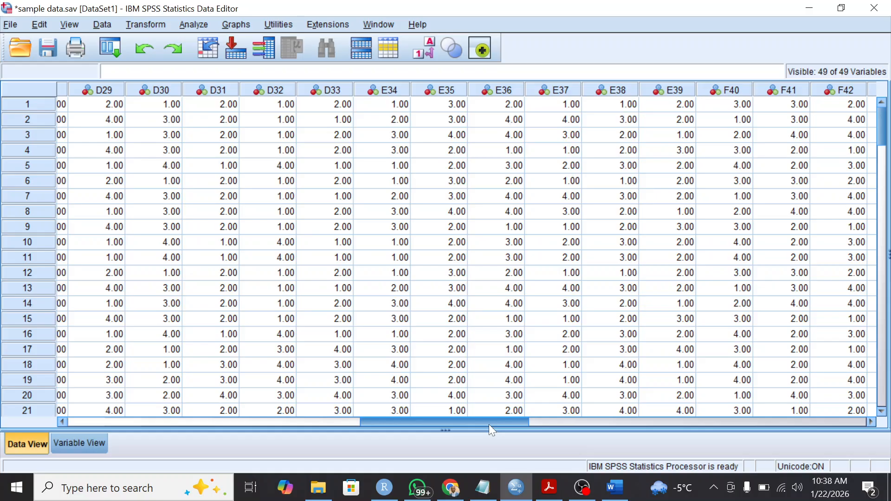
left_click_drag(490, 425, 669, 405)
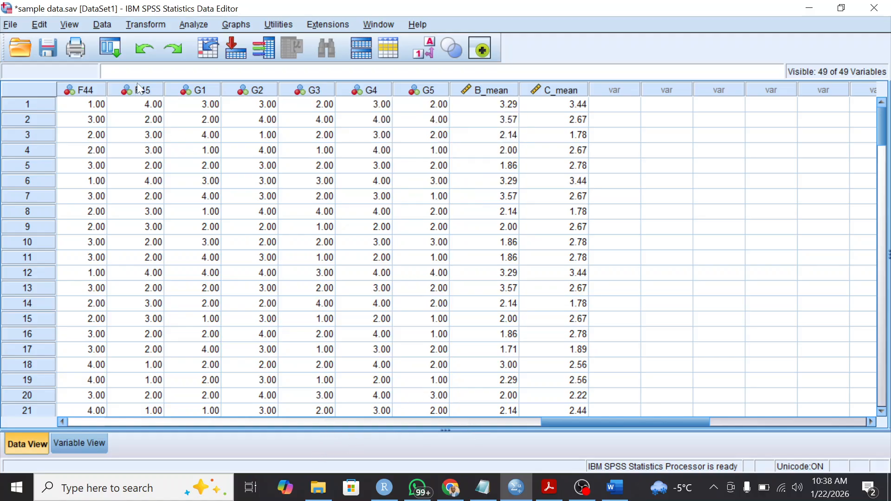
Start another variable computation with the target variable named G_mean.
left_click(142, 24)
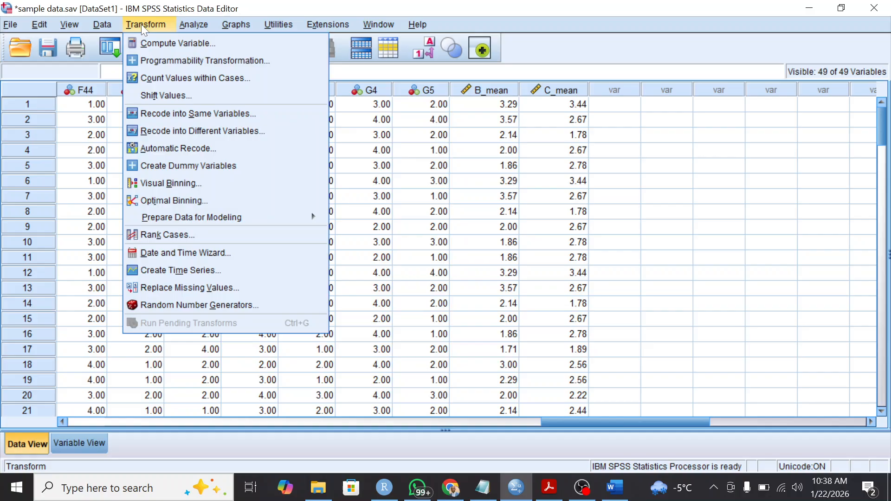
left_click(158, 43)
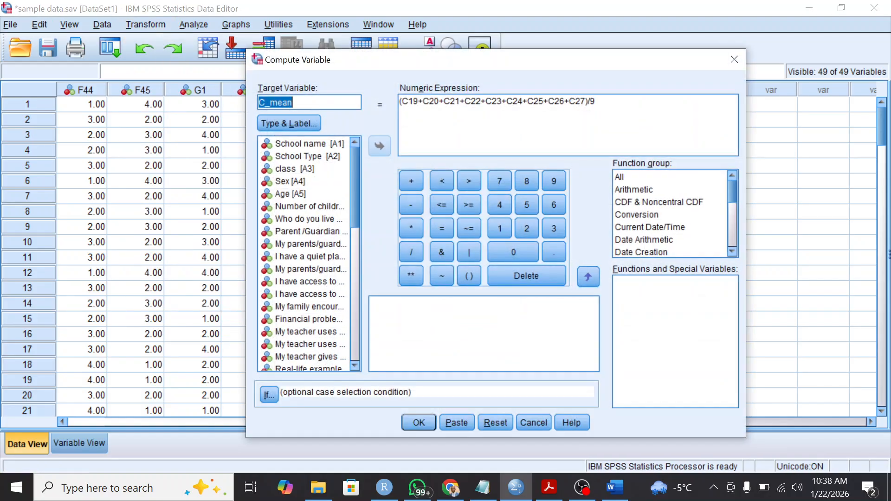
left_click(263, 102)
key("BackSpace")
type("G")
Clear all the Section C items from within the parentheses of the numeric expression.
left_click(586, 101)
key("BackSpace")
key("BackSpace")
key("BackSpace")
key("BackSpace")
key("BackSpace")
key("BackSpace")
key("BackSpace")
key("BackSpace")
key("BackSpace")
key("BackSpace")
key("BackSpace")
key("BackSpace")
key("BackSpace")
key("BackSpace")
key("BackSpace")
key("BackSpace")
key("BackSpace")
key("BackSpace")
key("BackSpace")
key("BackSpace")
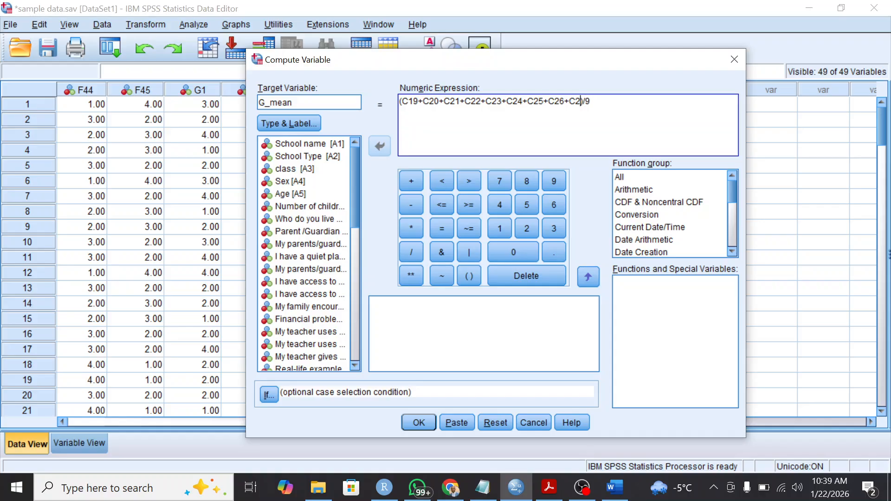
key("BackSpace")
key("BackSpace")
key("BackSpace")
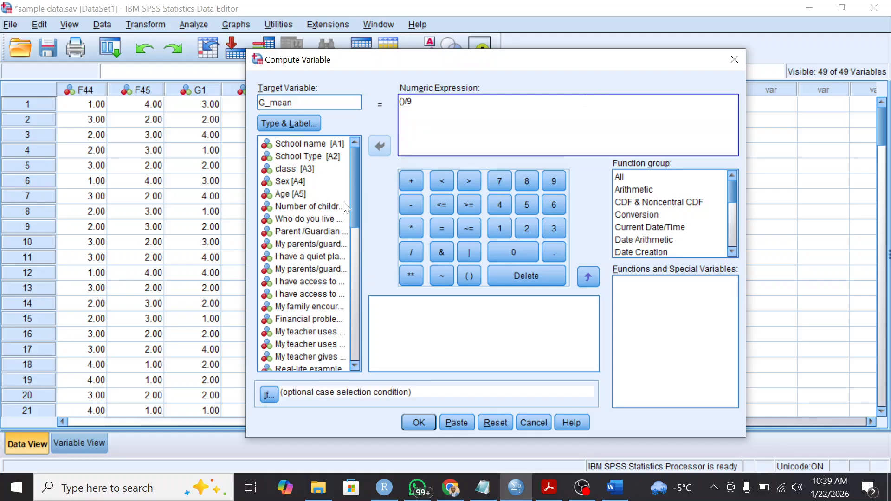
Insert the performance items G1 through G5 within the empty parentheses of the numeric expression.
left_click_drag(353, 205, 350, 349)
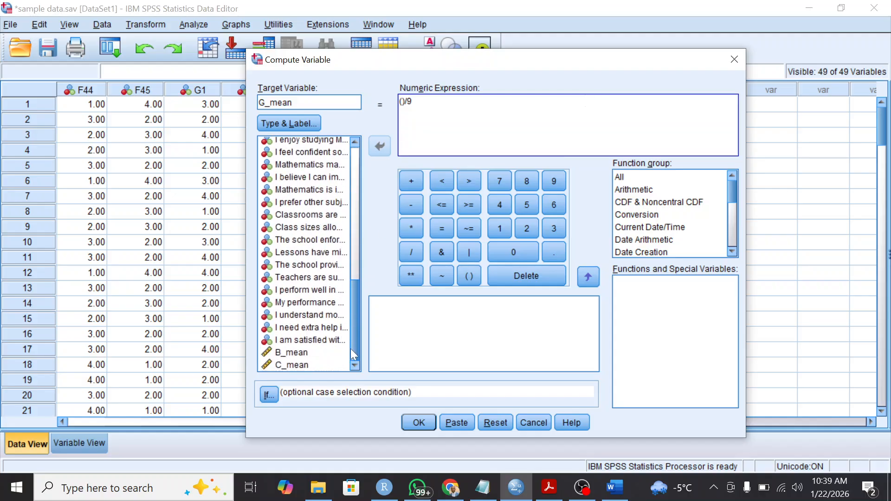
double_click(289, 290)
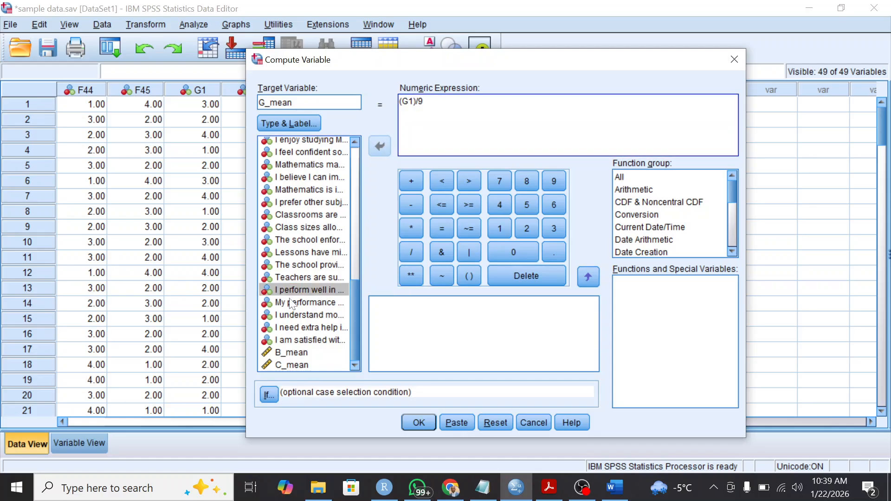
left_click(289, 302)
double_click(288, 302)
double_click(288, 315)
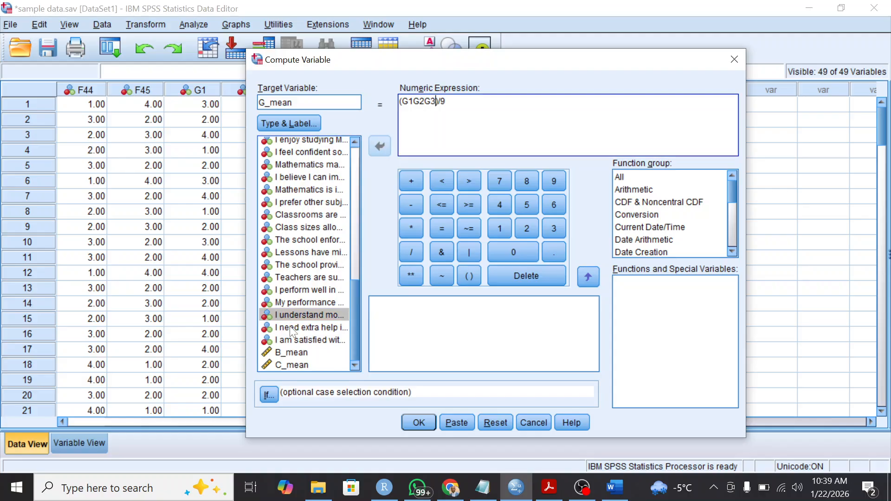
double_click(289, 327)
double_click(300, 339)
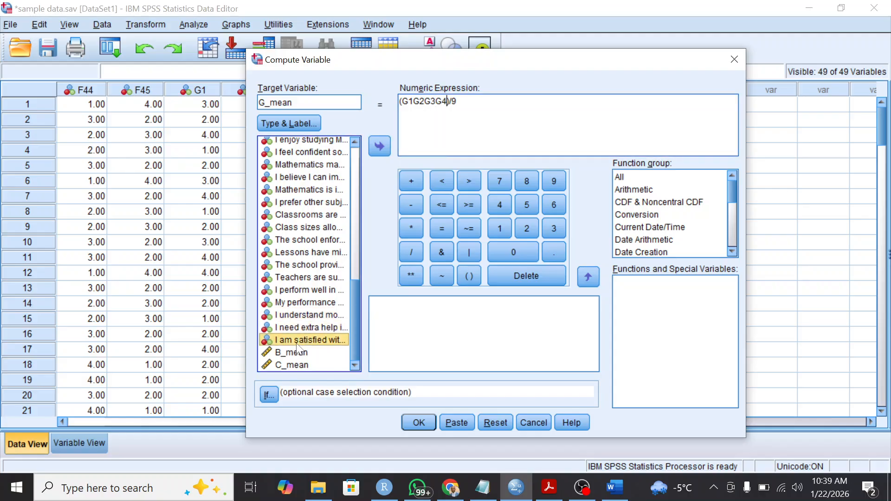
Separate items G1 through G5 in the numeric expression with plus signs.
left_click(414, 101)
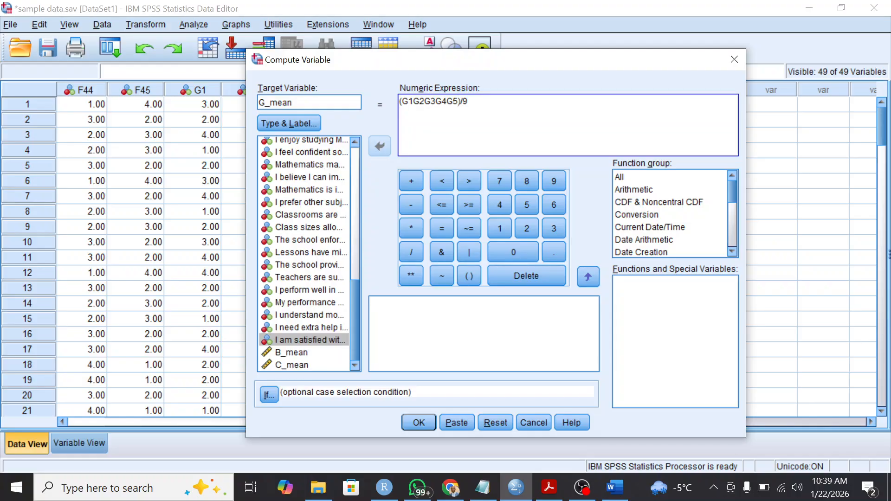
type("+G2+G3+G4")
type("+G3+G4")
type("+G4")
type("+")
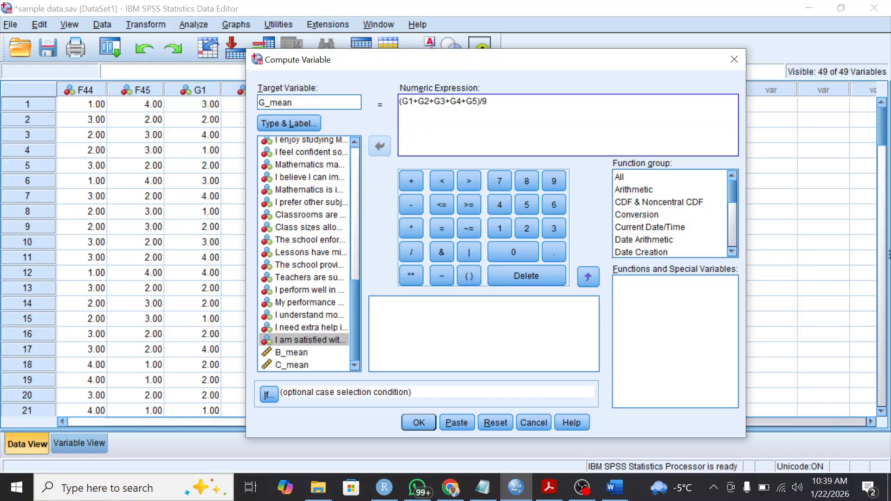
Change the expression's divisor to 5 and run the G_mean computation.
key("BackSpace")
type("5")
left_click(419, 423)
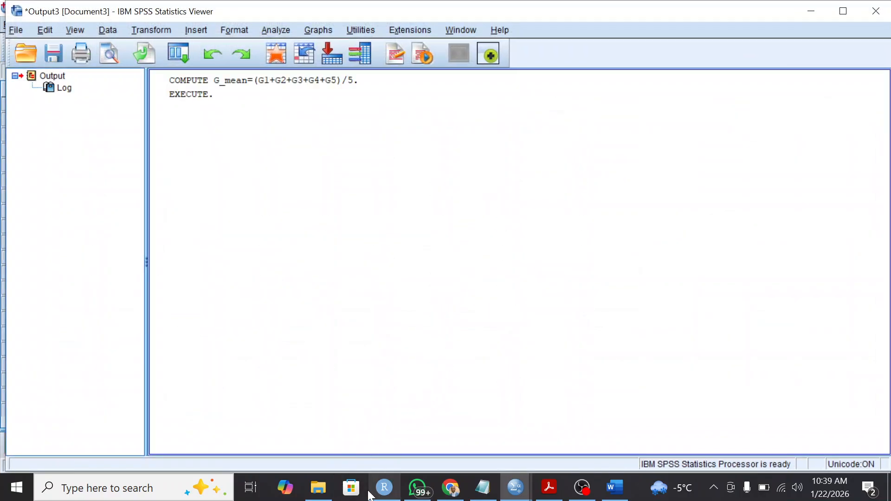
Return to the sample data and view the B_mean, C_mean and G_mean columns.
mouse_move(516, 488)
left_click(479, 458)
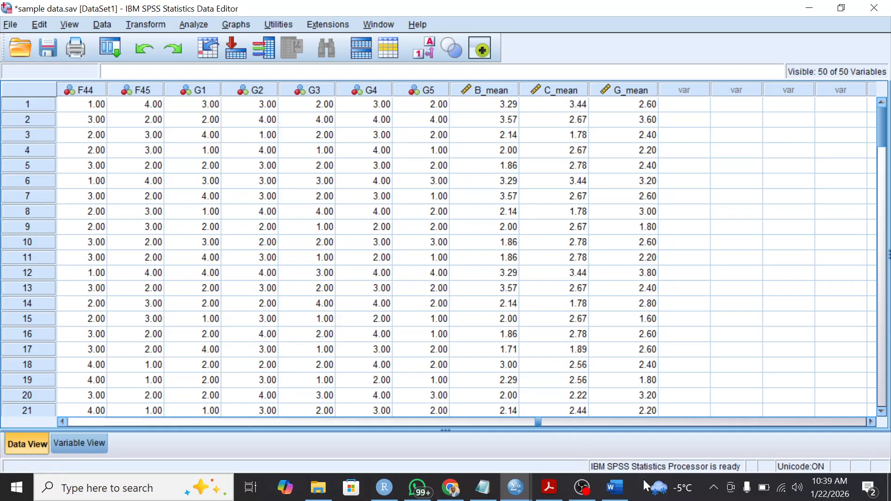
left_click_drag(538, 420, 636, 411)
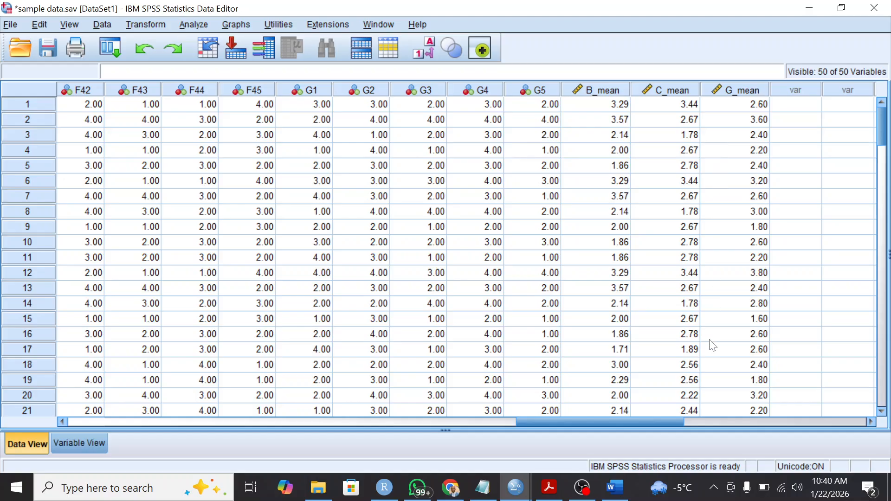
Switch to the Acrobat slides and review the Step 3 cut-offs for converting composite variables into categories.
left_click(549, 488)
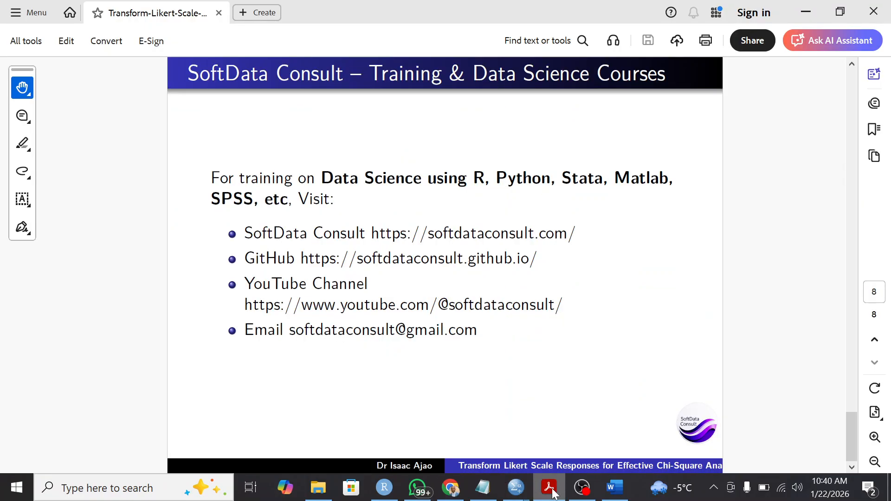
scroll(495, 273, "up", 10)
scroll(496, 273, "up", 2)
scroll(495, 278, "down", 2)
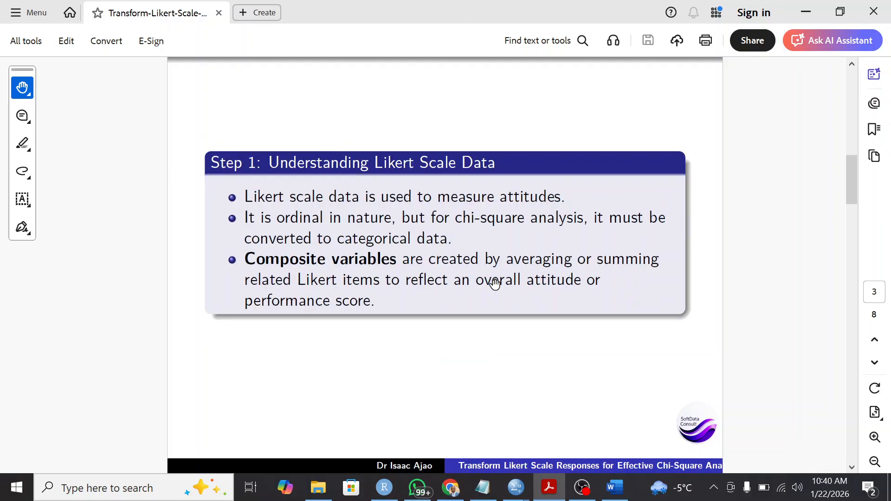
scroll(495, 284, "down", 5)
scroll(494, 284, "up", 2)
scroll(494, 284, "up", 1)
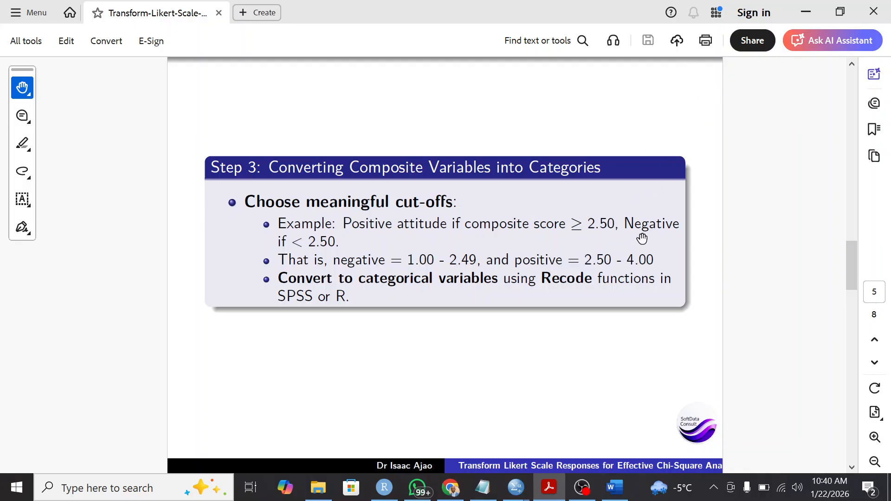
Switch to the SPSS sample data and start Recode into Different Variables with B_mean as the input variable.
mouse_move(515, 489)
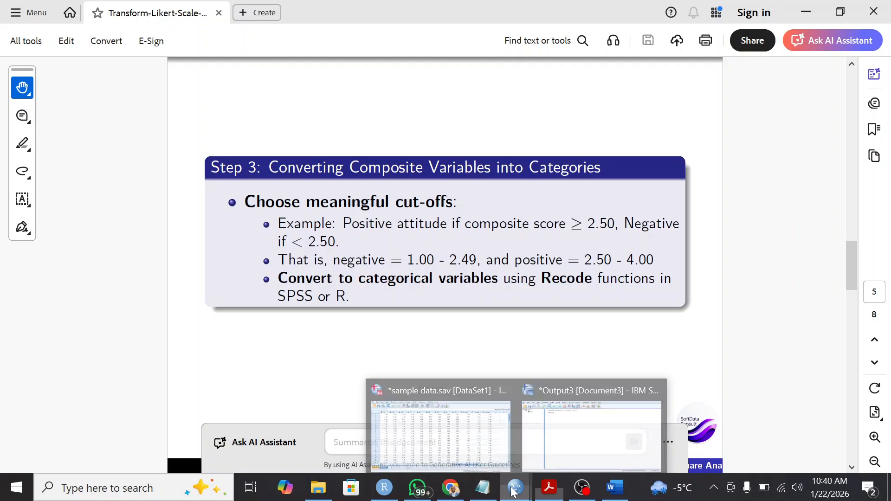
left_click(478, 432)
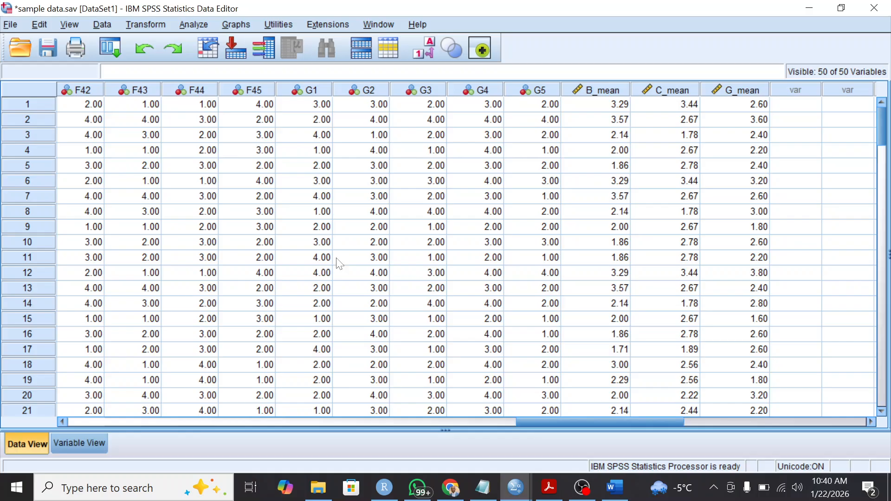
left_click(137, 23)
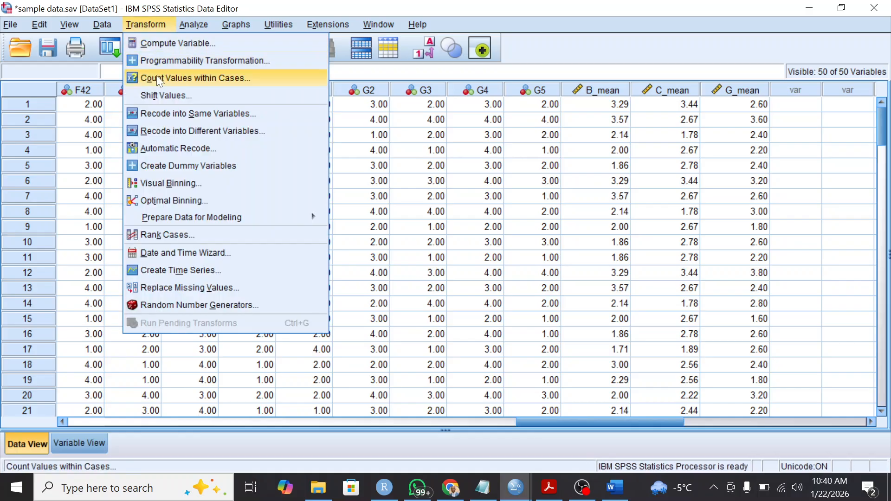
left_click(171, 132)
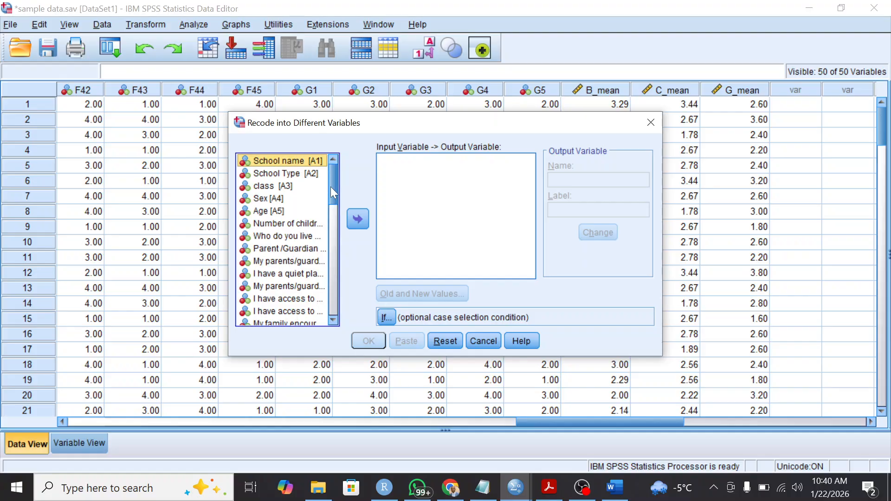
left_click_drag(331, 186, 332, 299)
left_click(267, 295)
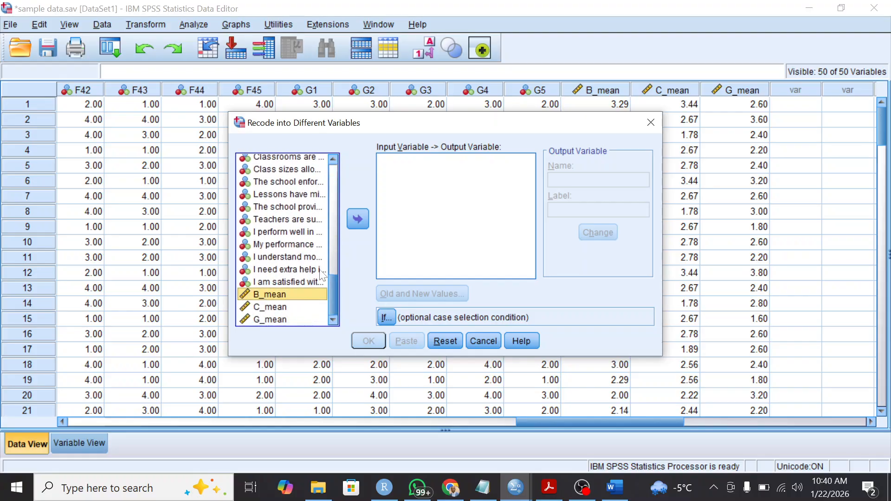
left_click(358, 218)
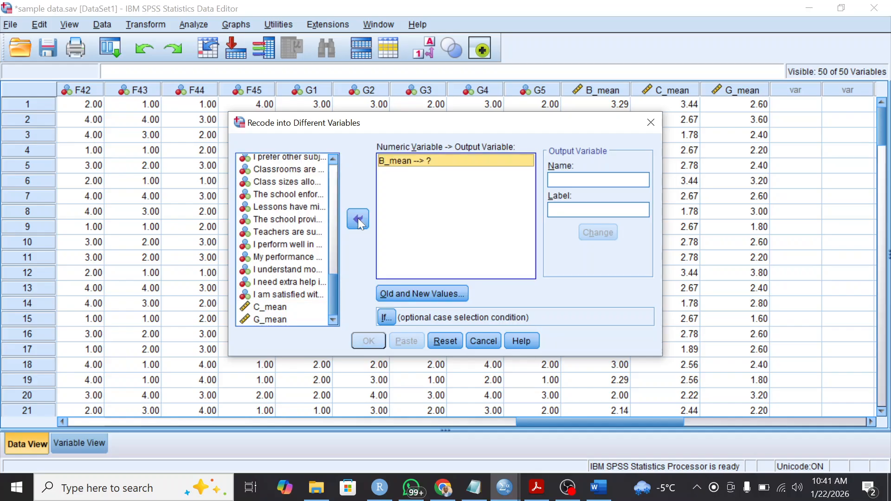
Name the output variable B_cat, apply it to B_mean, and open the old and new values definition.
left_click(598, 180)
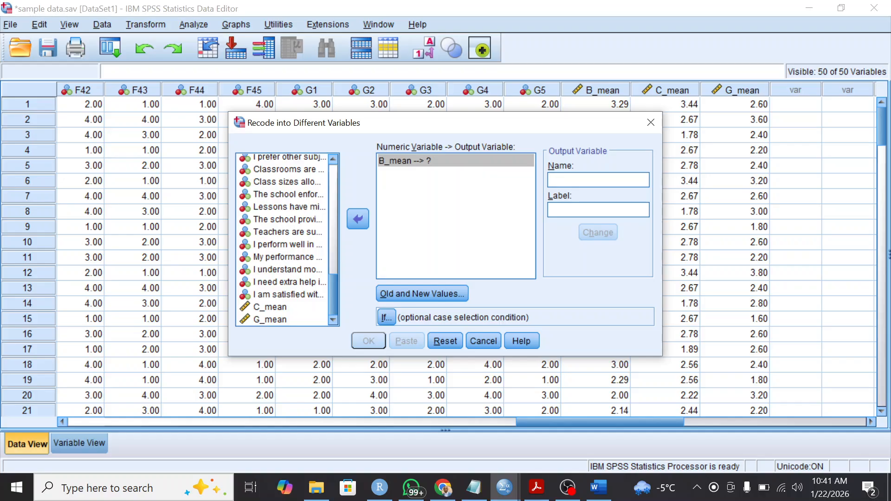
type("B_")
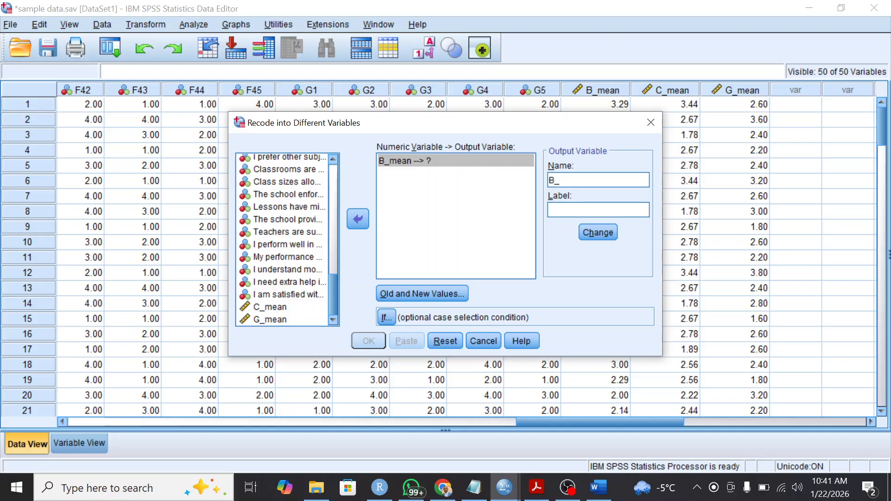
type("cat")
left_click(592, 232)
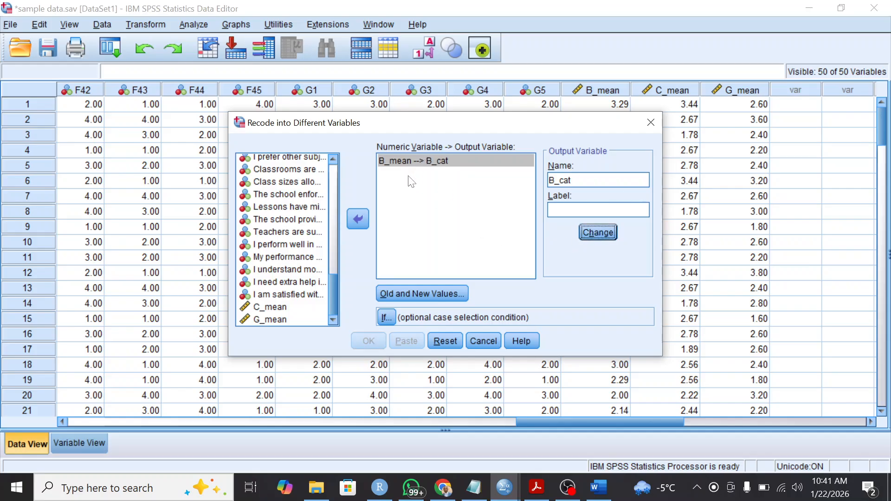
left_click(421, 294)
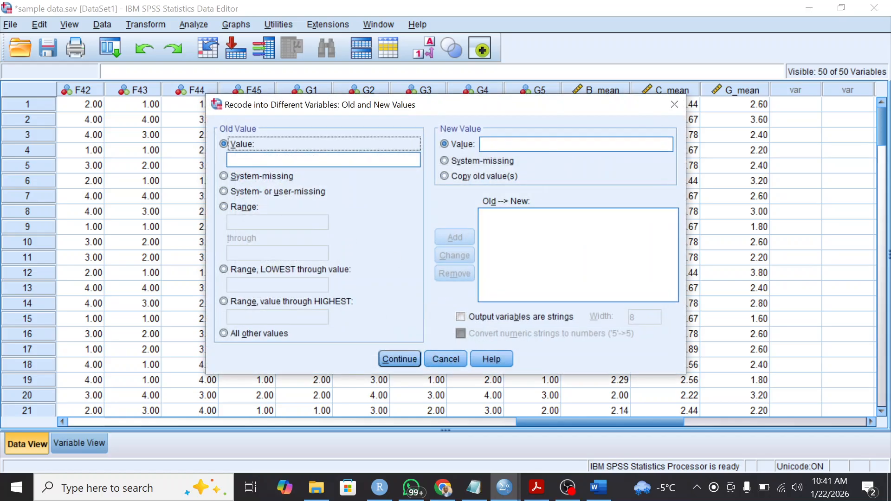
left_click_drag(432, 111, 427, 121)
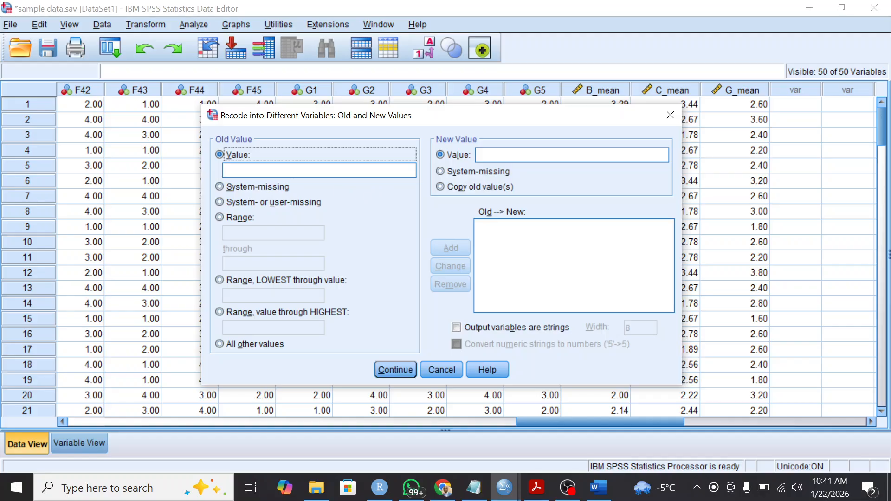
left_click(374, 170)
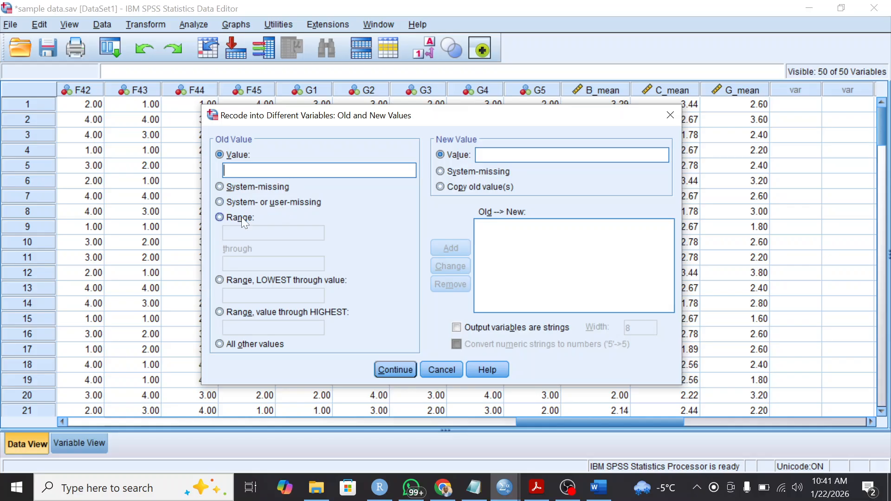
left_click(223, 217)
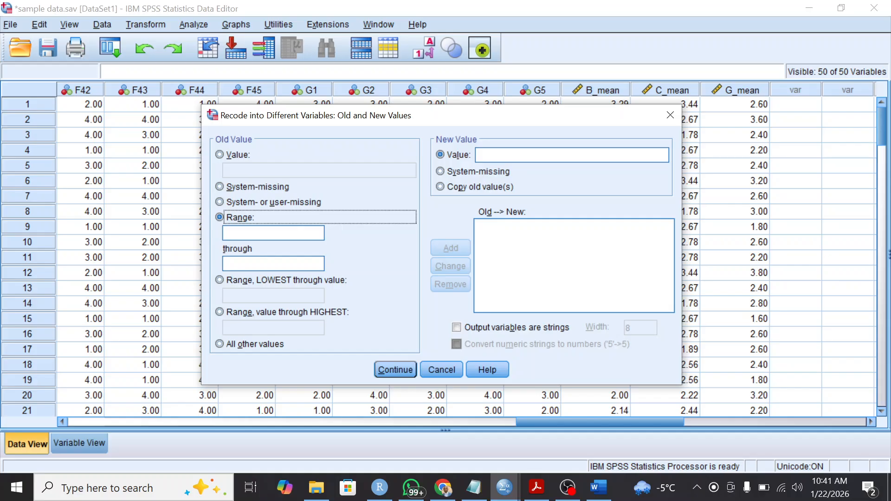
left_click(273, 233)
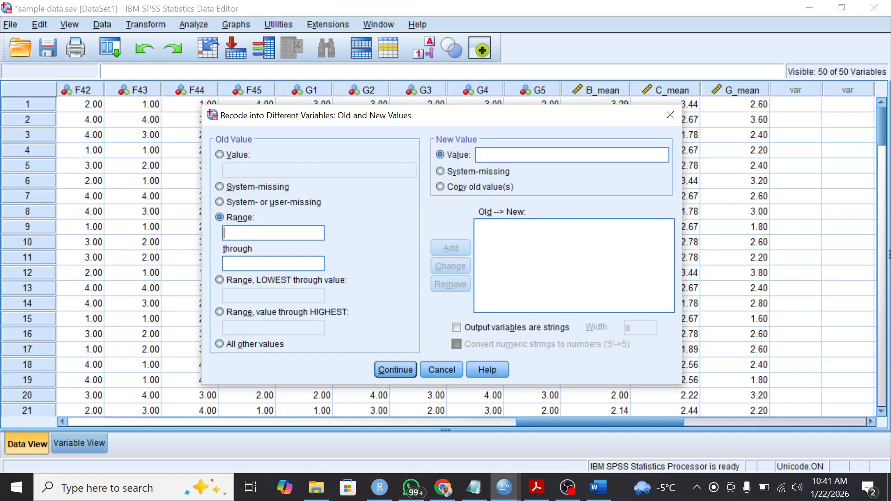
type("1.00")
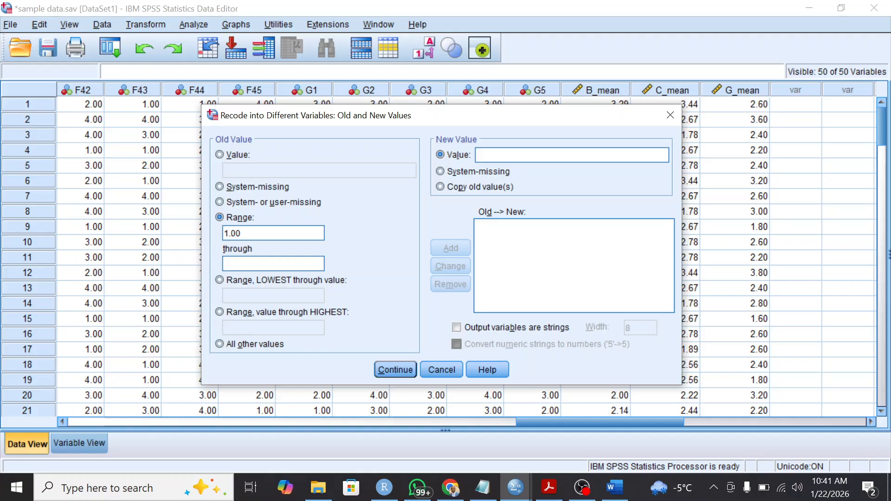
left_click(249, 277)
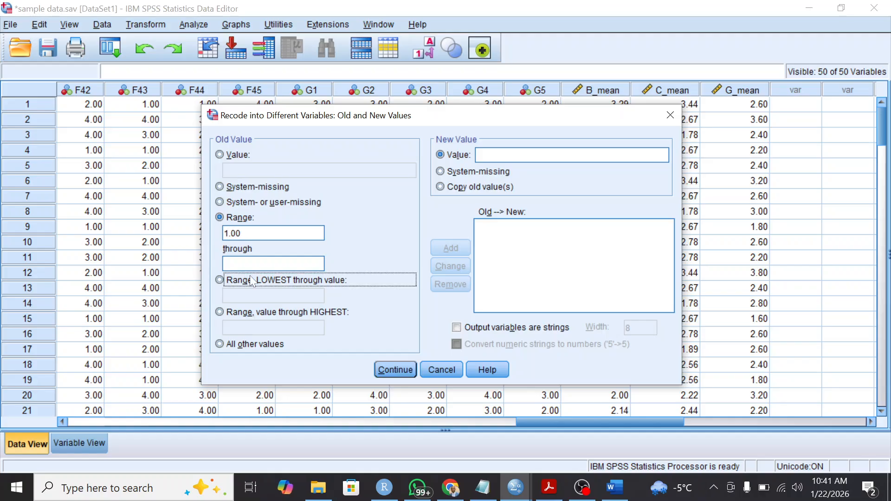
Add a recode rule that converts the old range 1.00 through 2.49 to the new value 1.
left_click(228, 216)
key("Tab")
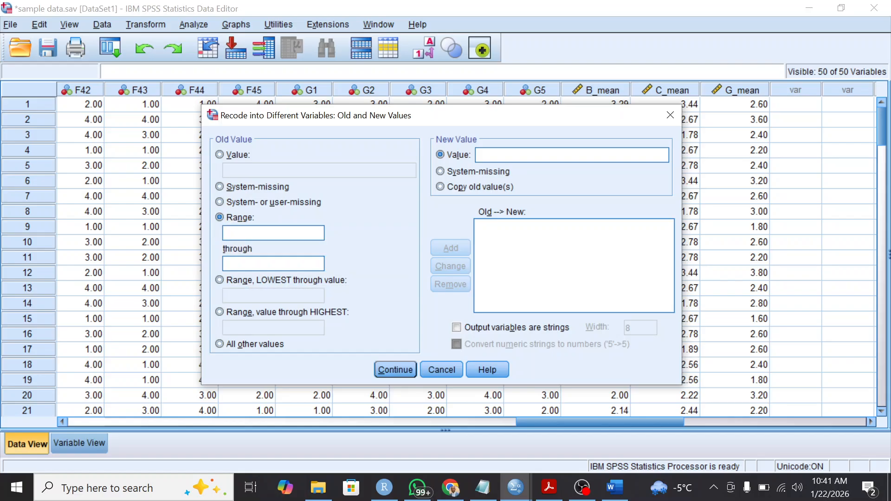
type("1.00")
left_click(225, 264)
double_click(245, 227)
left_click(225, 264)
type("2.49 --> 1")
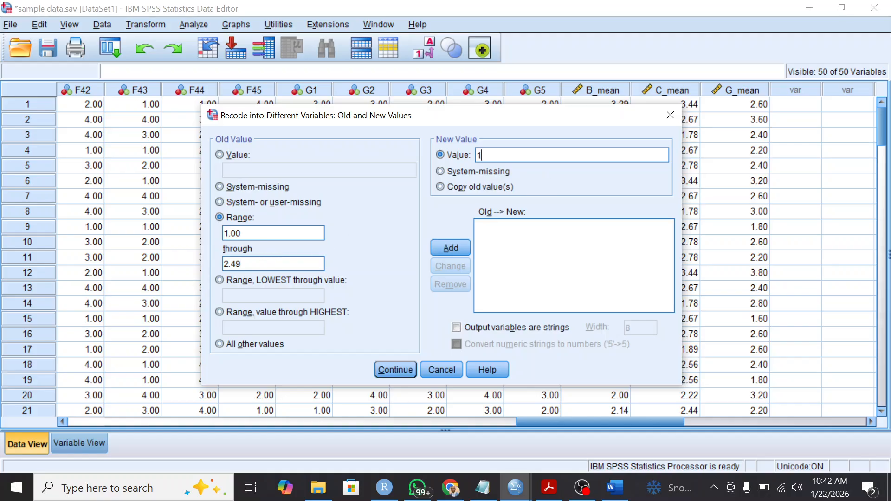
left_click(461, 251)
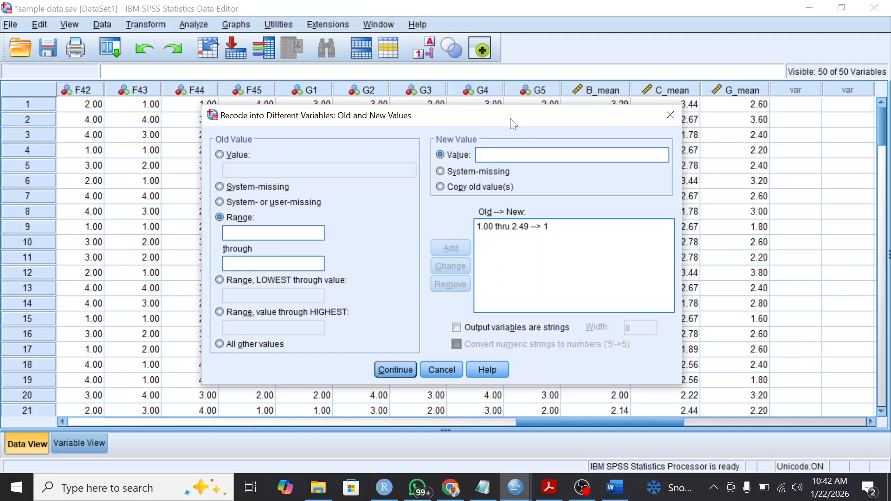
Add a second recode rule that converts the old range 2.50 through 4.00 to the new value 2.
left_click_drag(510, 119, 493, 124)
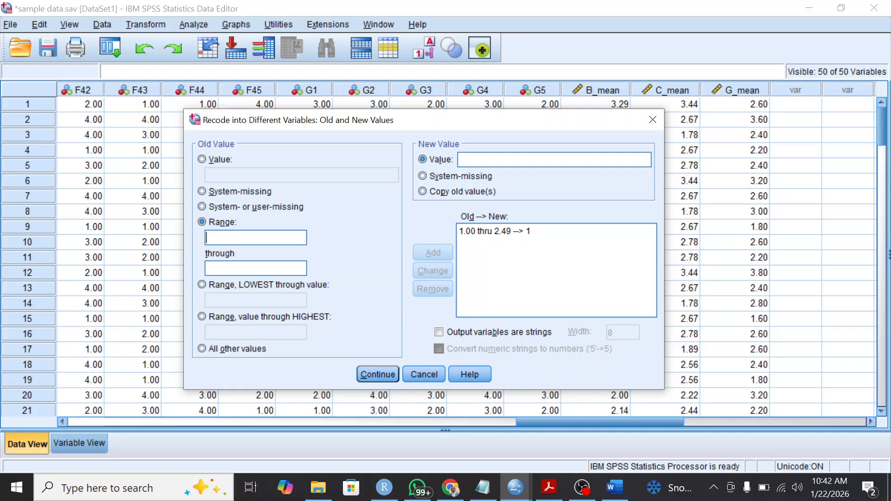
type("2.50")
left_click(288, 264)
type("4.00")
left_click(461, 160)
type("2")
left_click(435, 251)
left_click(484, 231)
left_click_drag(543, 123, 597, 133)
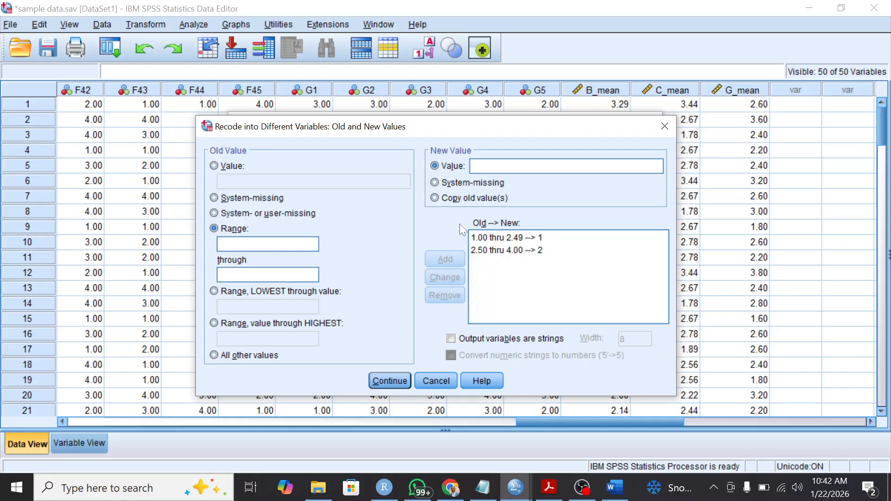
Review the two old-to-new recode rules listed for B_mean.
left_click(540, 240)
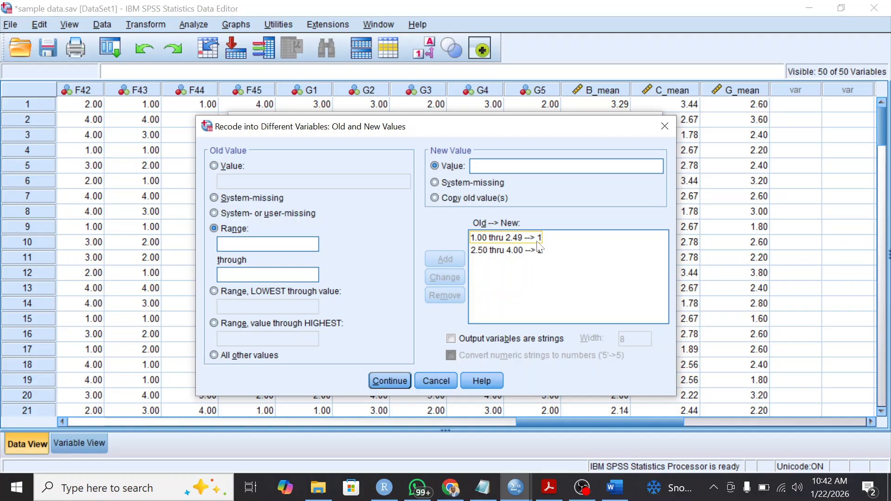
left_click(483, 261)
left_click(507, 266, "ctrl")
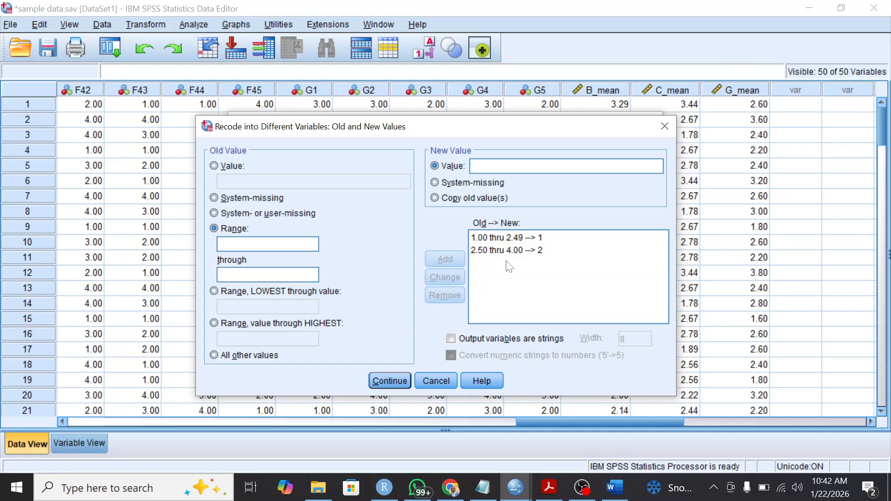
left_click(492, 263)
left_click(494, 263, "ctrl")
left_click(522, 264)
left_click(517, 266, "ctrl")
left_click(526, 258)
left_click(526, 258, "ctrl")
left_click(529, 260)
left_click(538, 262, "ctrl")
left_click(544, 242)
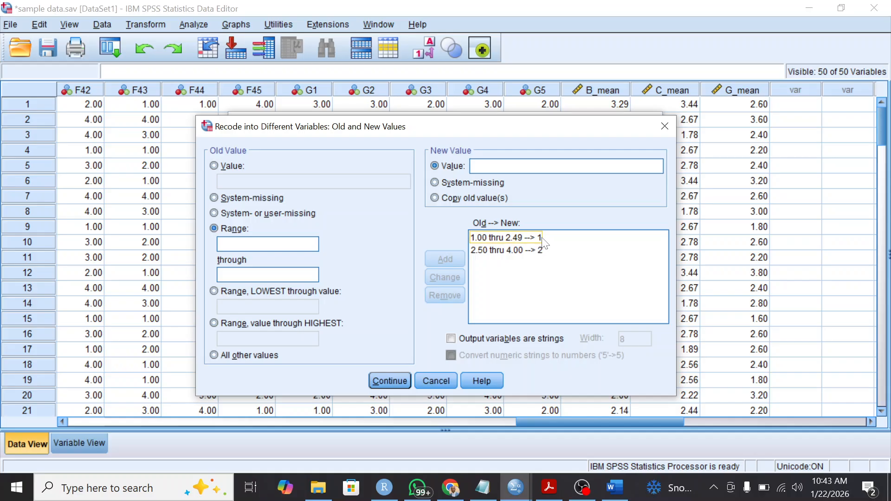
left_click(542, 252)
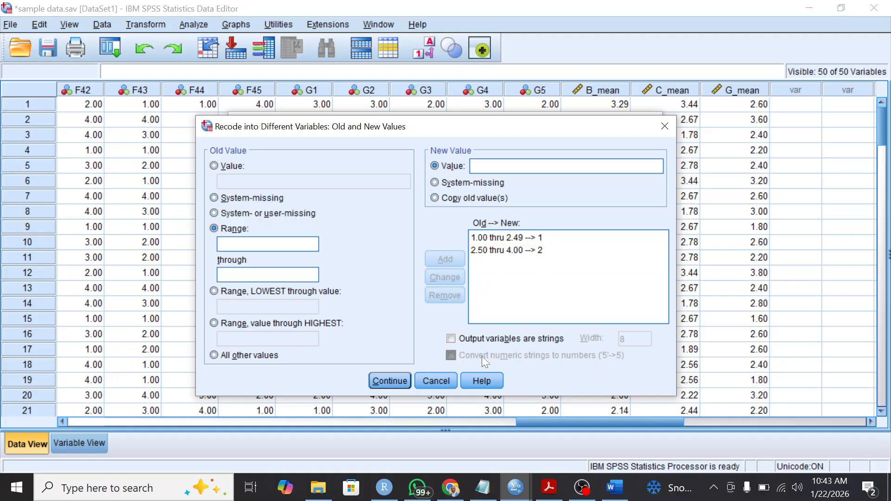
Accept the recode rules, run the B_mean recode, and view the B_cat column in the sample data.
left_click(394, 382)
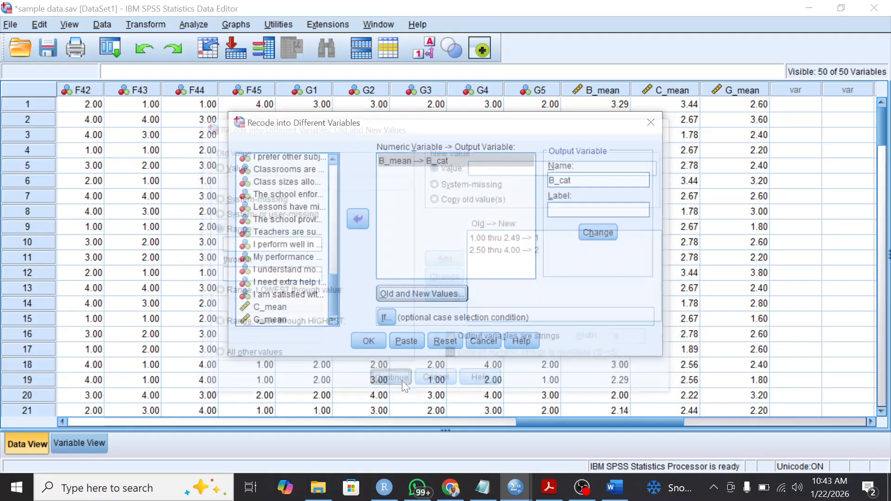
left_click(369, 341)
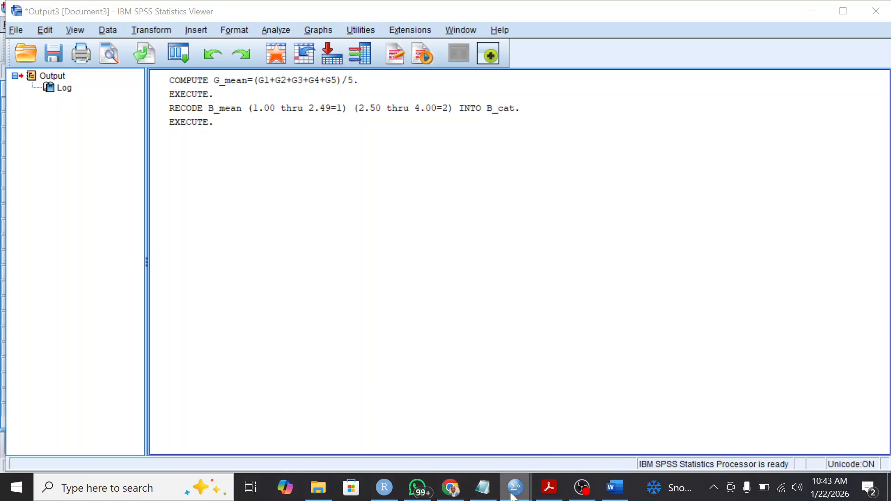
mouse_move(515, 488)
left_click(459, 448)
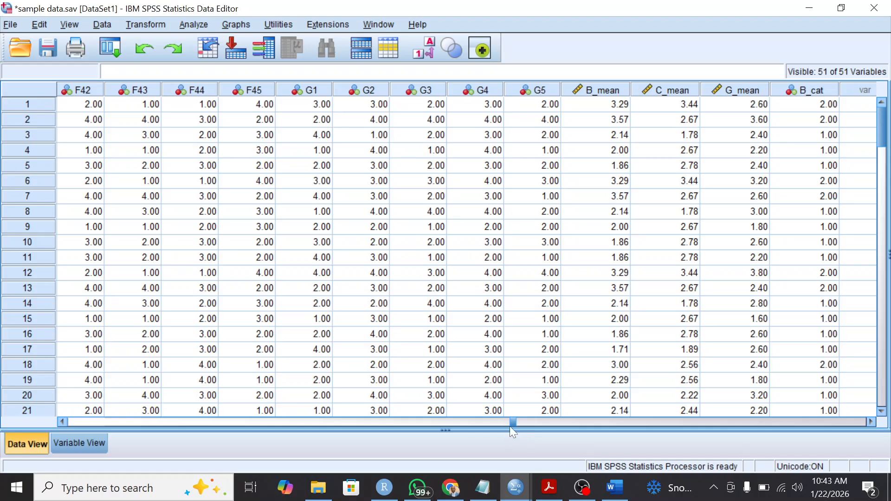
left_click_drag(513, 422, 706, 422)
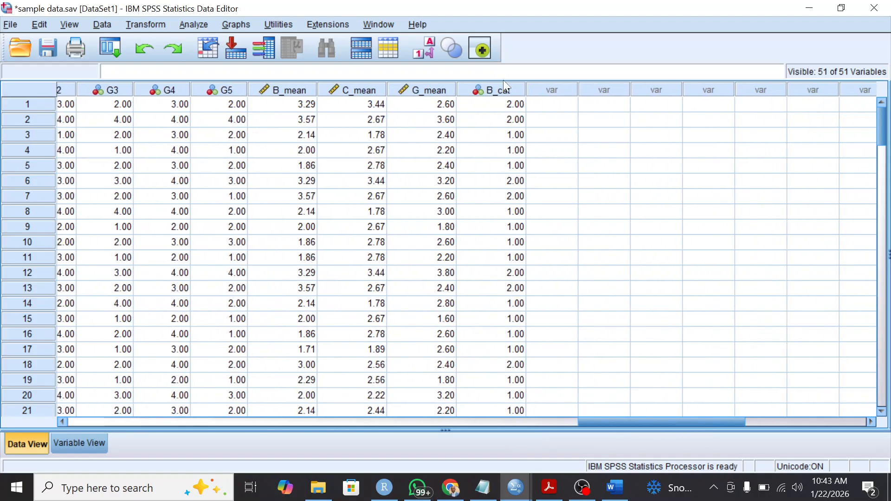
In the variable definitions, open the value labels of B_cat and add the label Low for value 1.
left_click(77, 446)
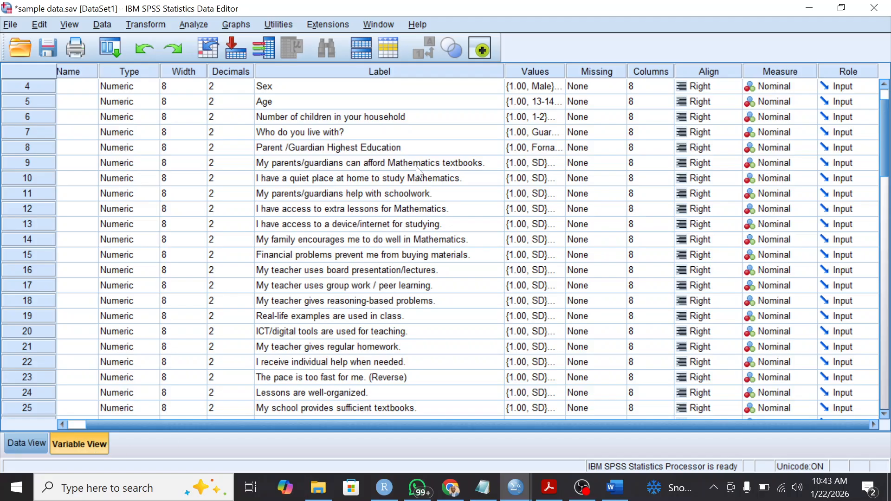
scroll(457, 297, "down", 14)
scroll(460, 297, "up", 3)
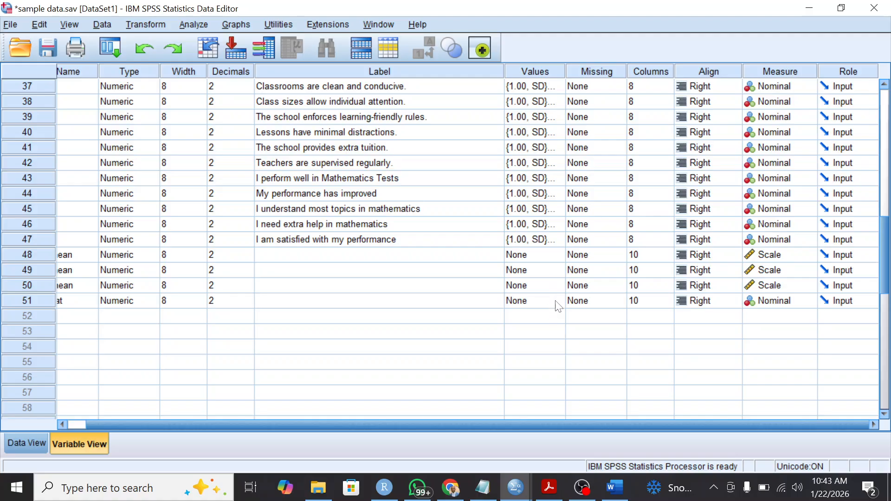
left_click_drag(88, 424, 70, 424)
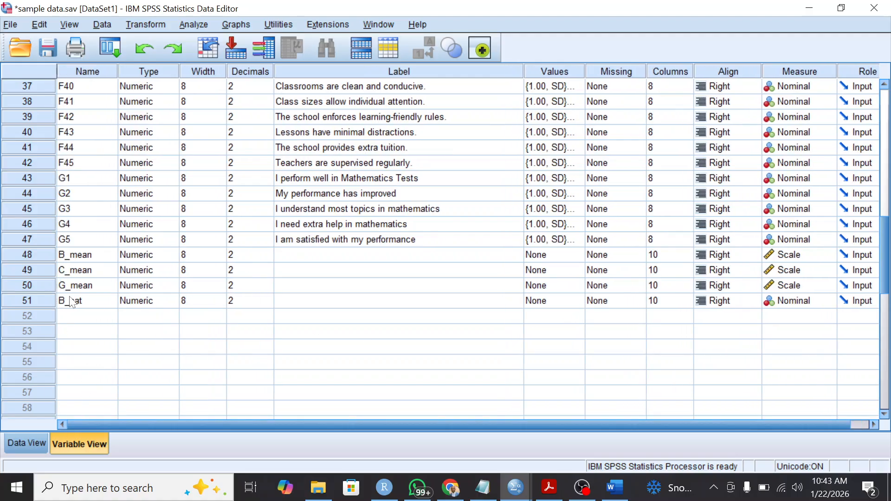
double_click(575, 301)
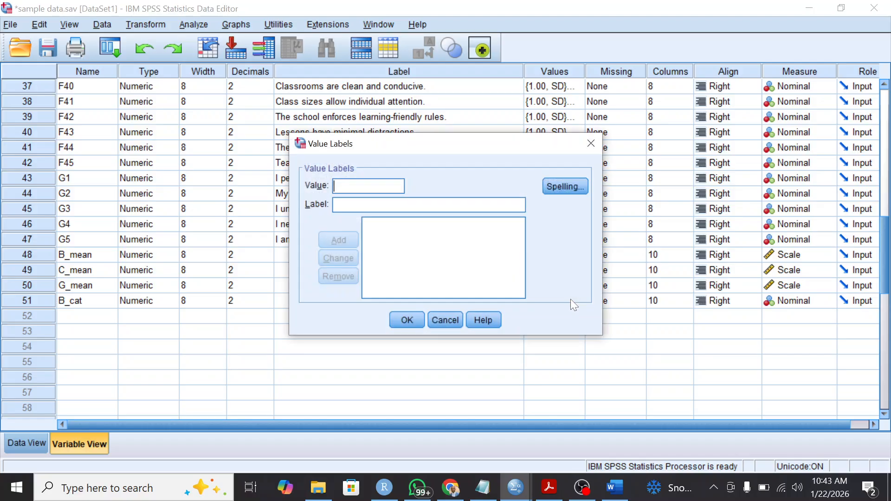
type("1")
key("Tab")
type("Low")
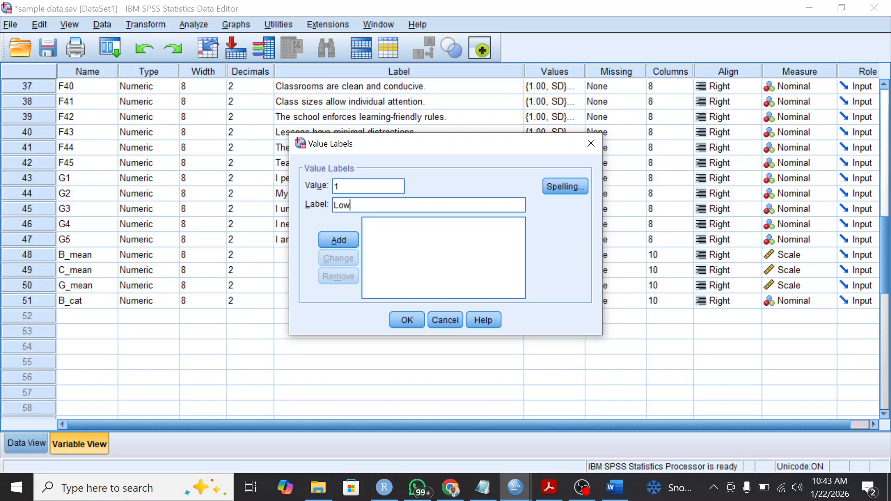
left_click(344, 241)
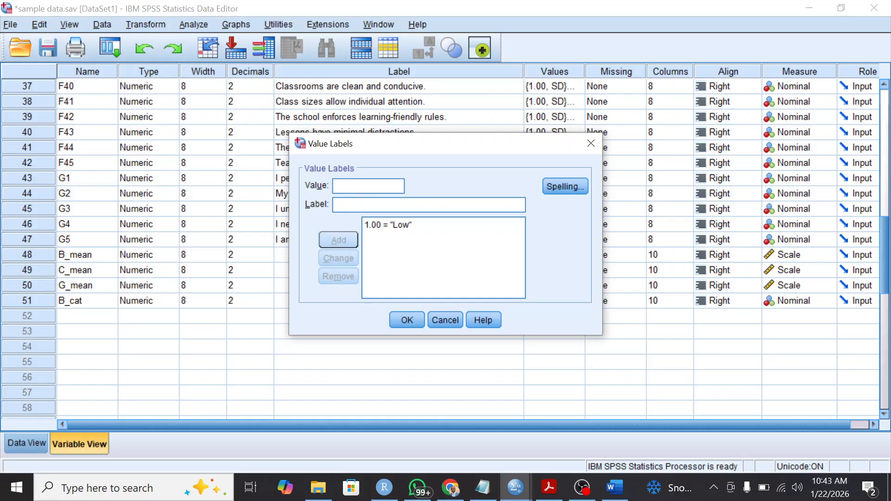
Add the label High for value 2 and accept the value labels of B_cat.
type("2")
key("Tab")
type("High")
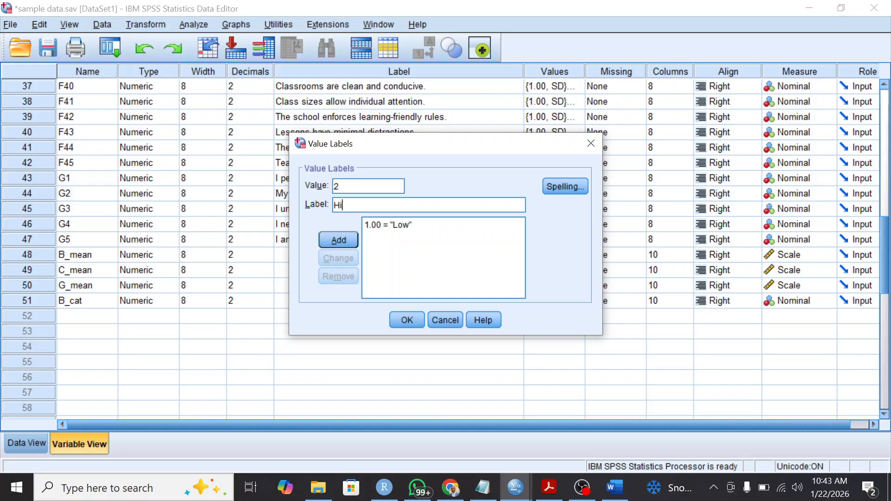
left_click(347, 246)
left_click(407, 320)
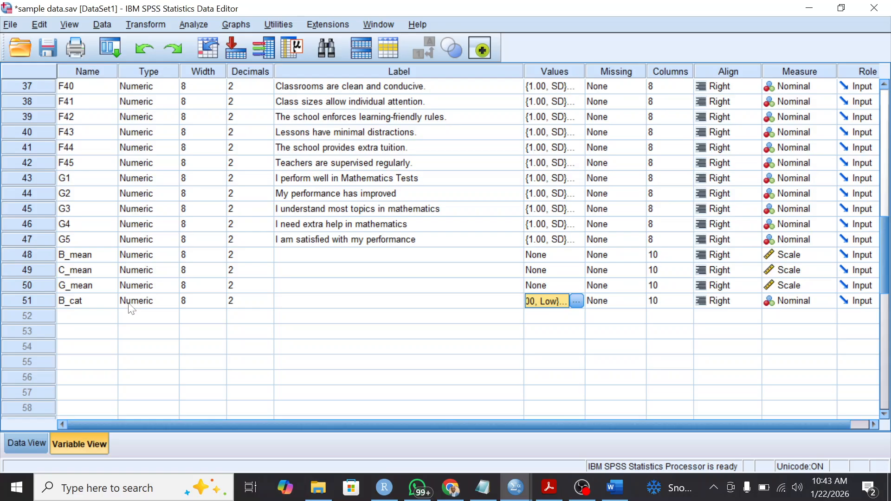
Enter Socio-Economic factors as the variable label of B_cat.
left_click(288, 306)
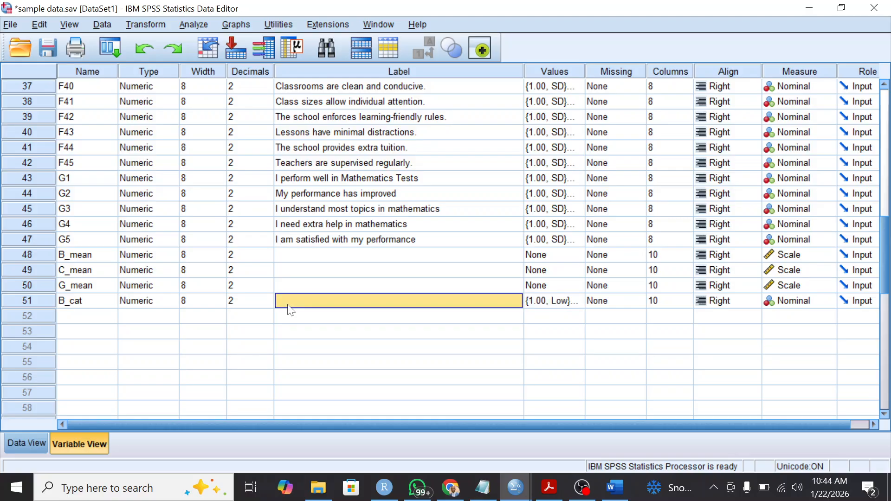
type("So")
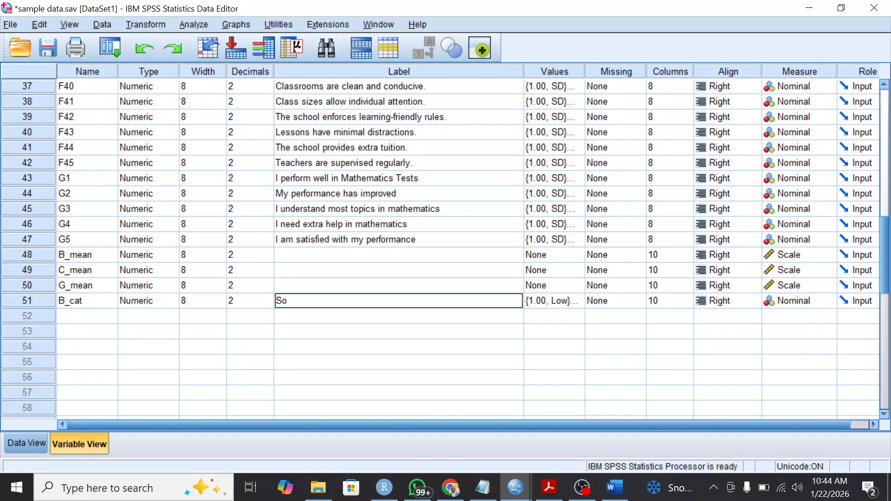
type("cio-Ecomi")
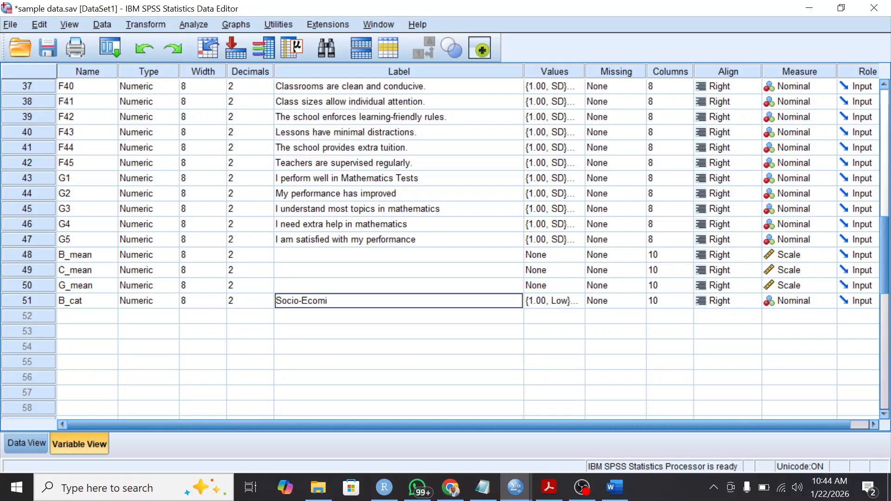
key("BackSpace")
key("BackSpace")
type("nomic factors")
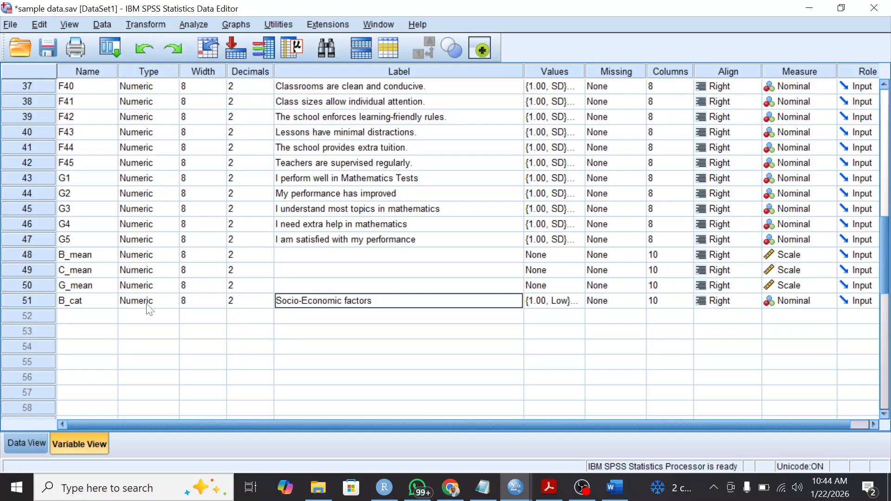
scroll(349, 166, "up", 11)
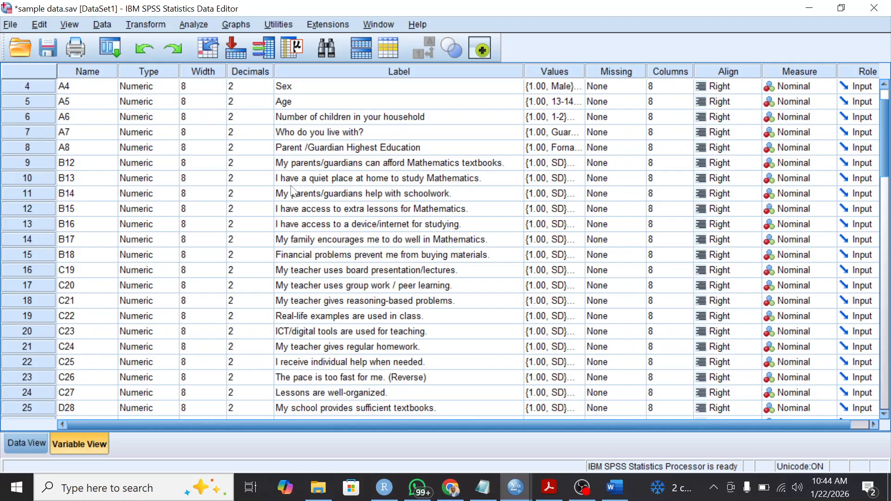
scroll(398, 226, "down", 11)
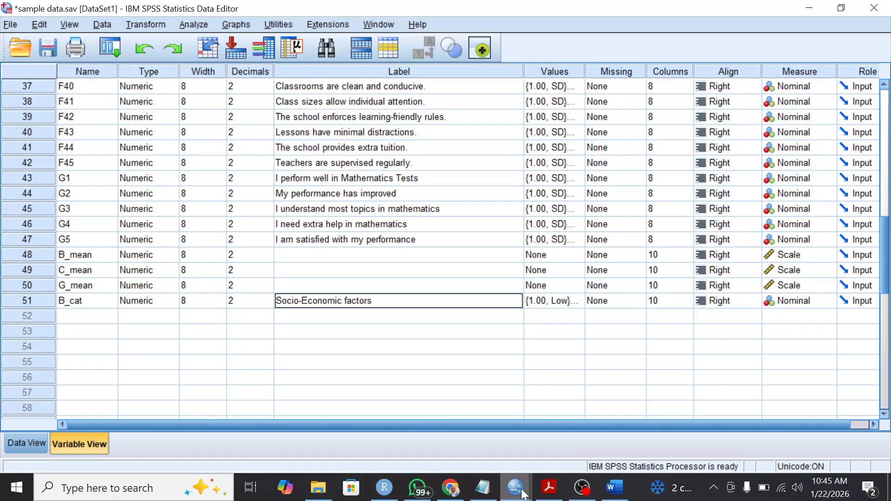
Open the log in the output viewer and copy its B_mean RECODE command together with the EXECUTE line below it.
mouse_move(524, 495)
left_click(560, 444)
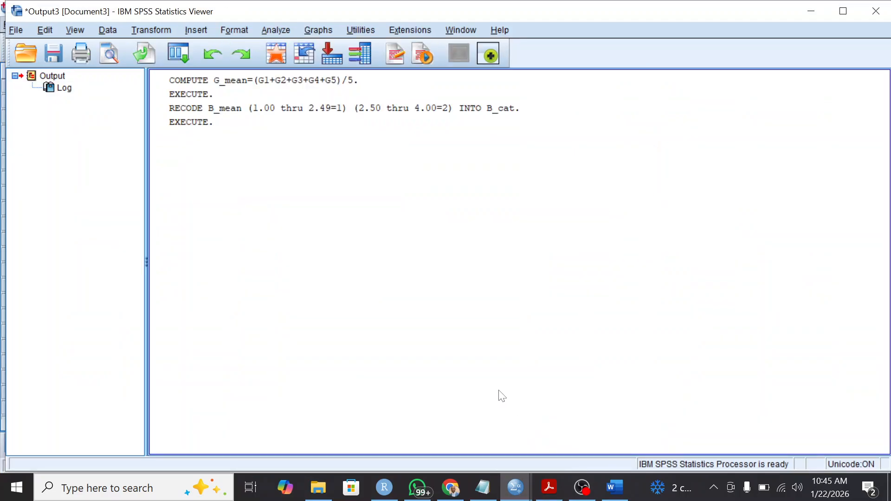
left_click(186, 113)
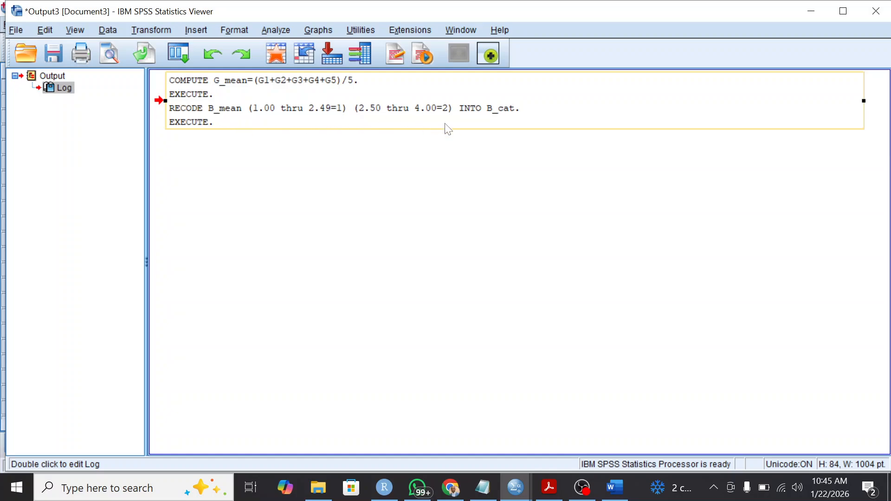
left_click(270, 119)
double_click(269, 119)
left_click(205, 96)
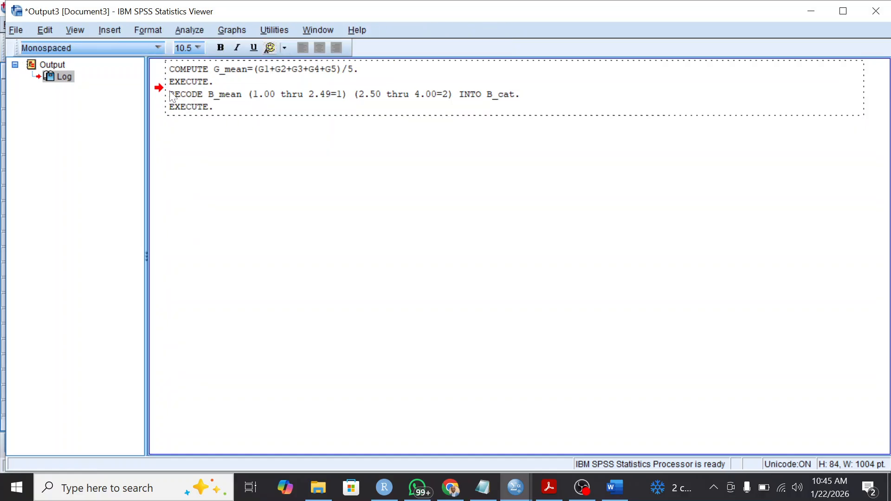
left_click_drag(169, 93, 212, 109)
key("ctrl+c")
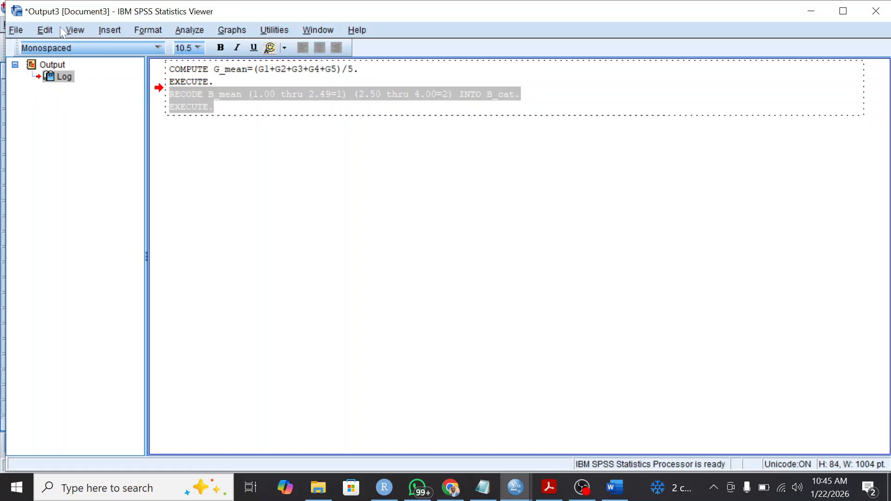
Close the output without saving it and paste the copied recode commands into a new syntax file.
left_click(876, 10)
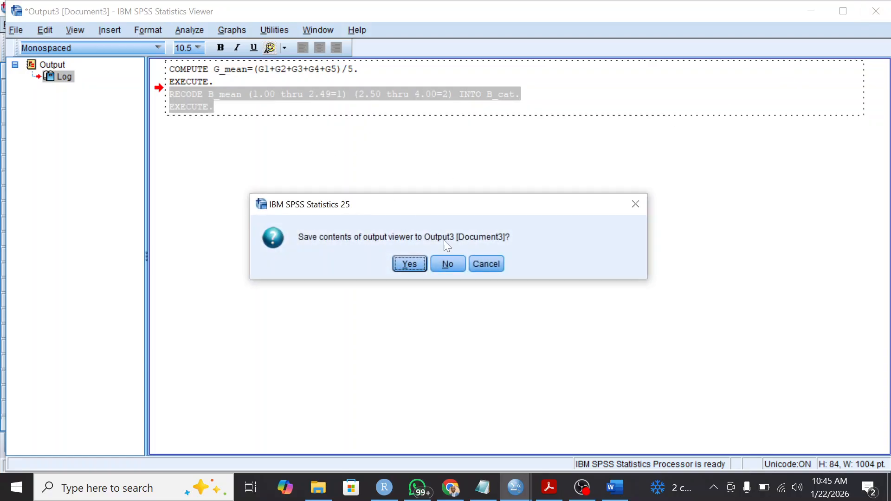
left_click(449, 264)
left_click(11, 26)
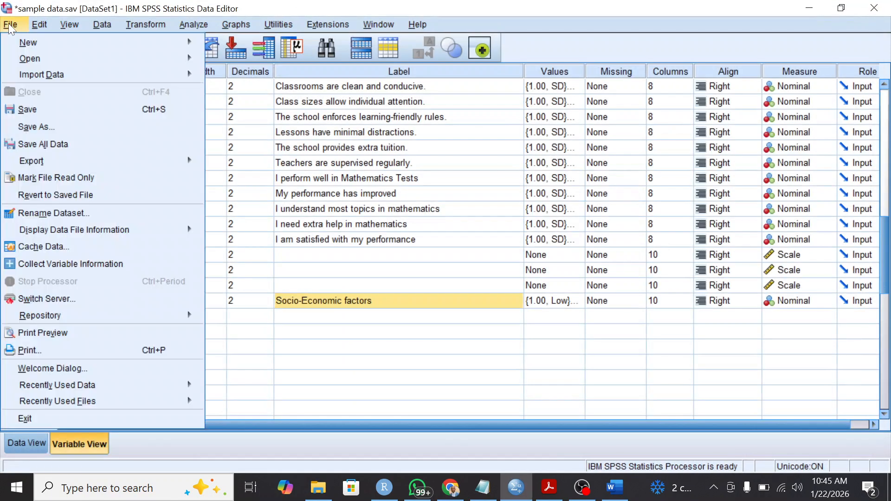
mouse_move(135, 40)
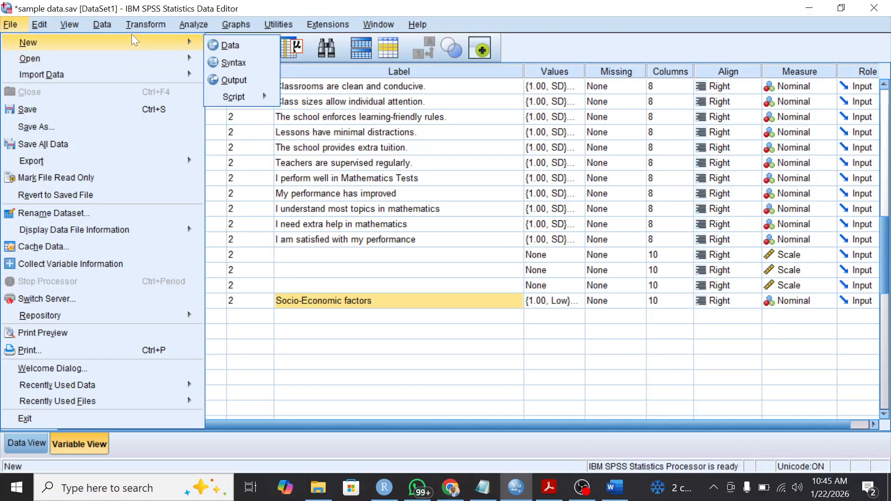
left_click(234, 63)
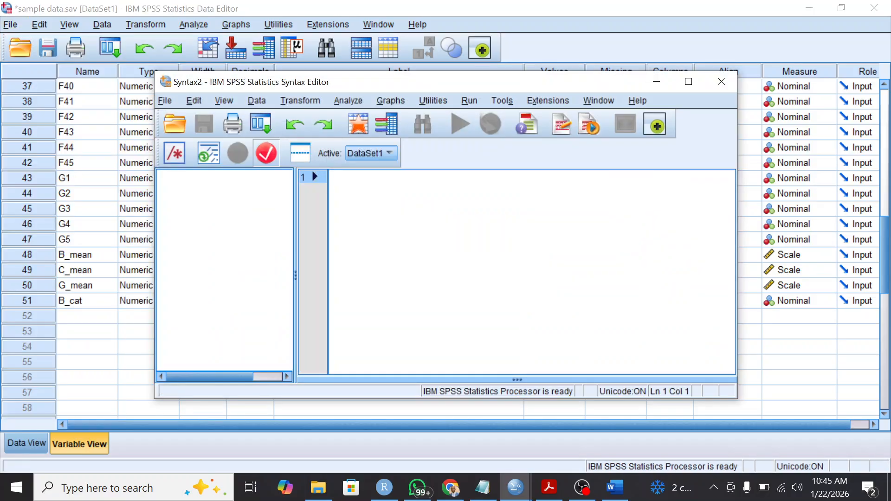
key("ctrl+v")
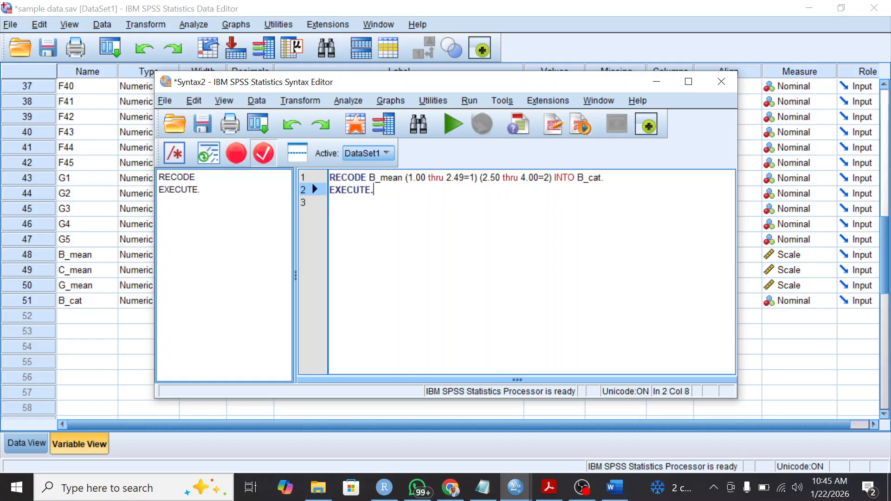
Edit the pasted RECODE command so that it recodes C_mean into C_cat.
key("Up")
key("BackSpace")
type("C")
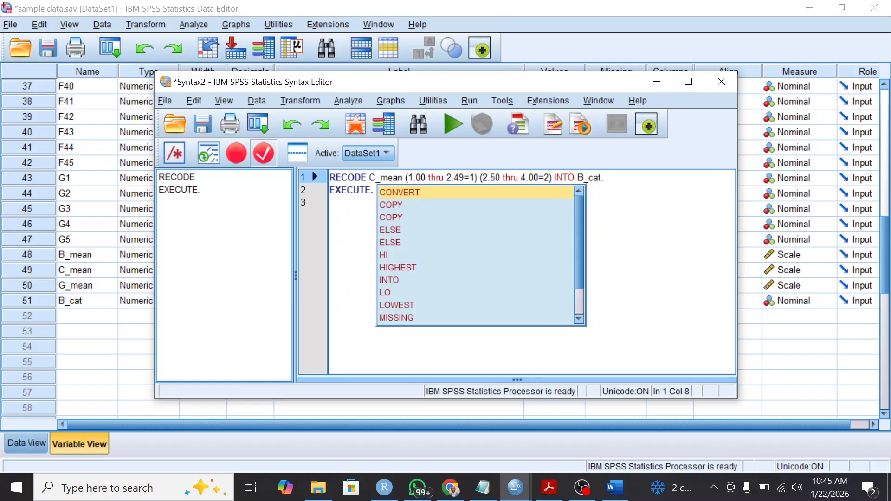
left_click(584, 178)
key("BackSpace")
type("C")
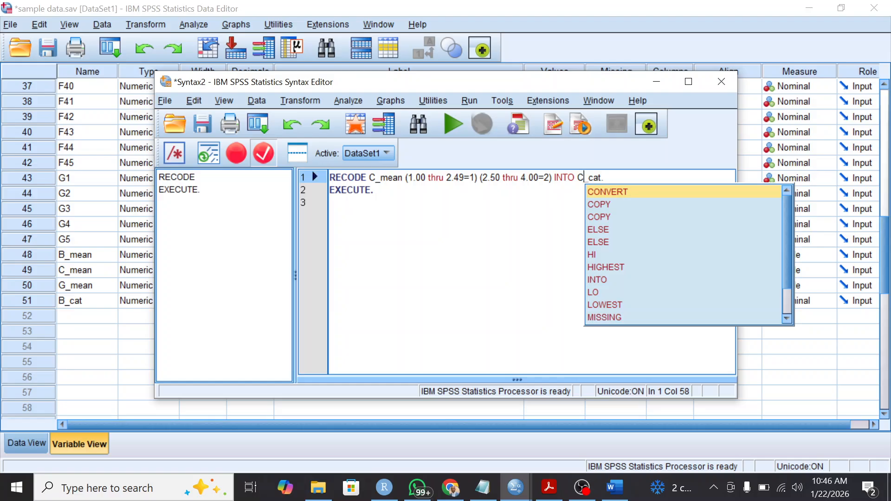
Select the whole syntax and run the C_mean recode.
key("ctrl+a")
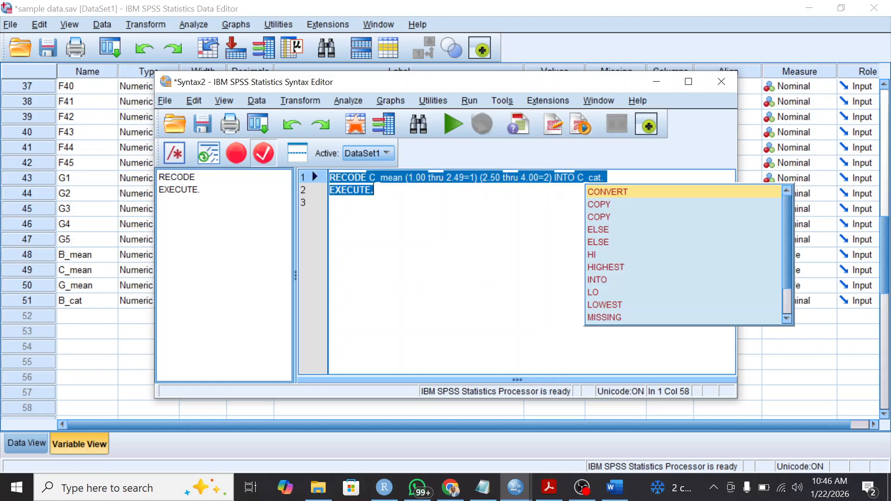
key("ctrl+r")
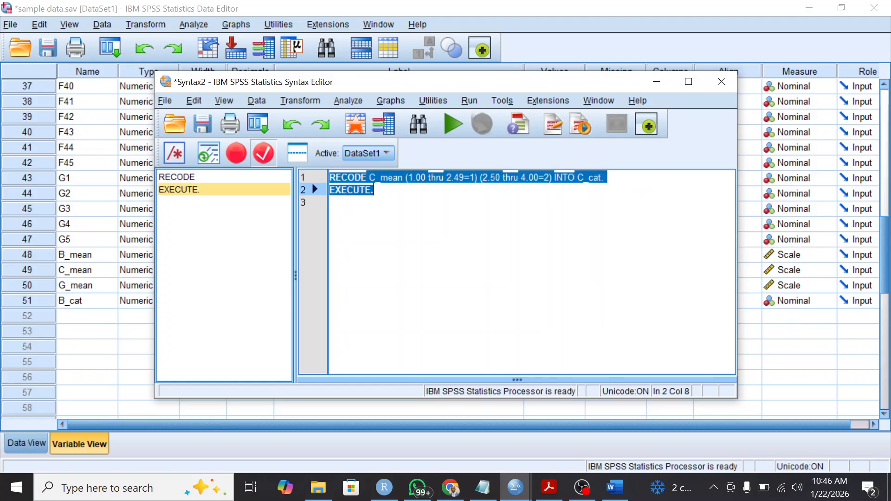
left_click(452, 123)
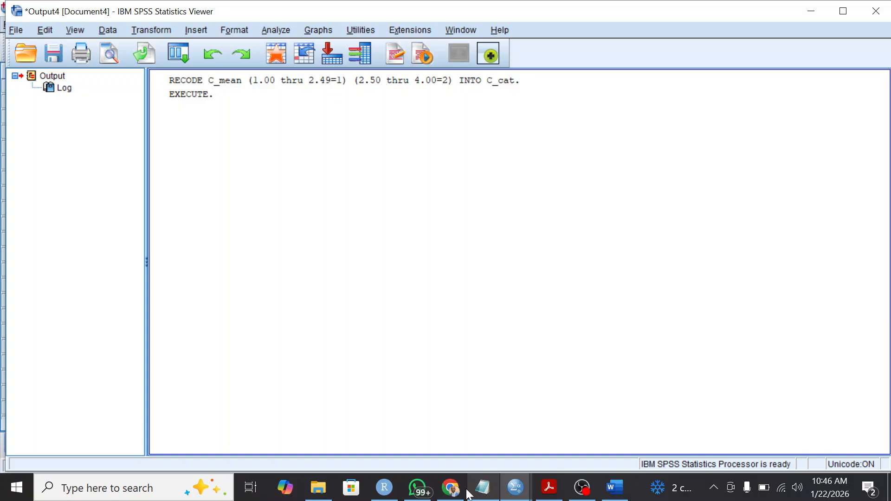
Return to the sample data and check the C_cat variable in the variable definitions and the data values.
mouse_move(459, 493)
mouse_move(516, 488)
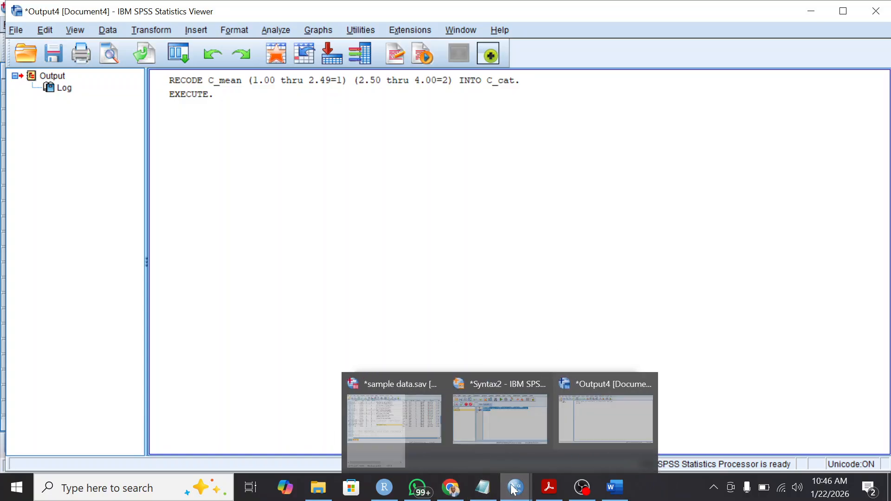
left_click(402, 427)
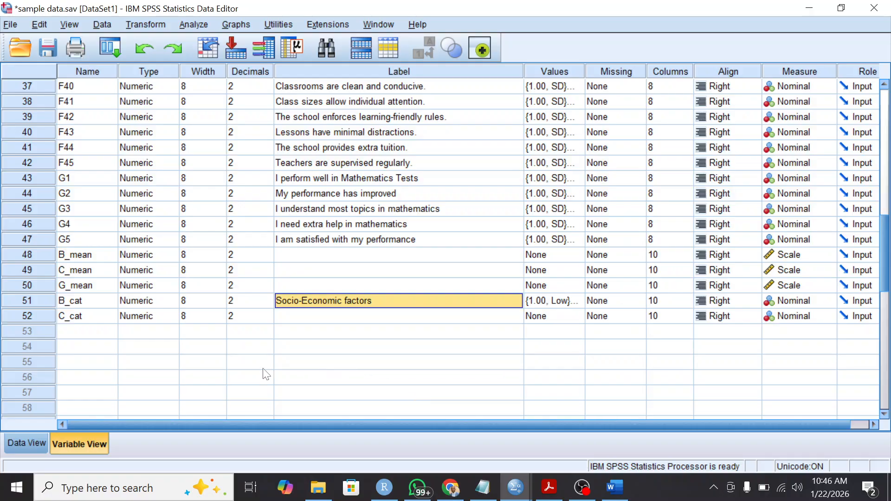
left_click(32, 442)
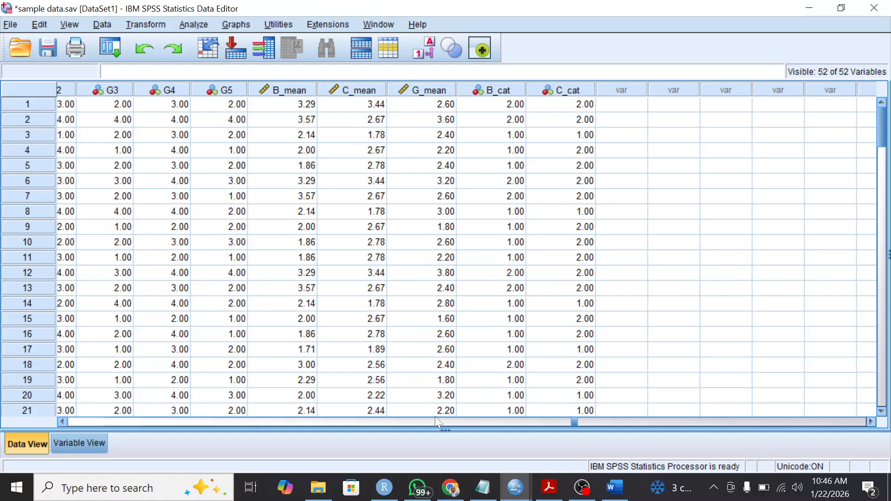
left_click(68, 443)
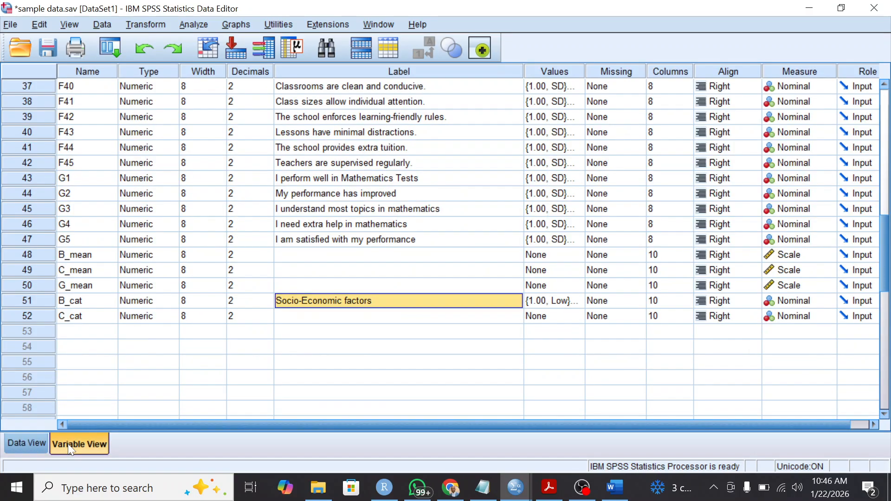
left_click(341, 322)
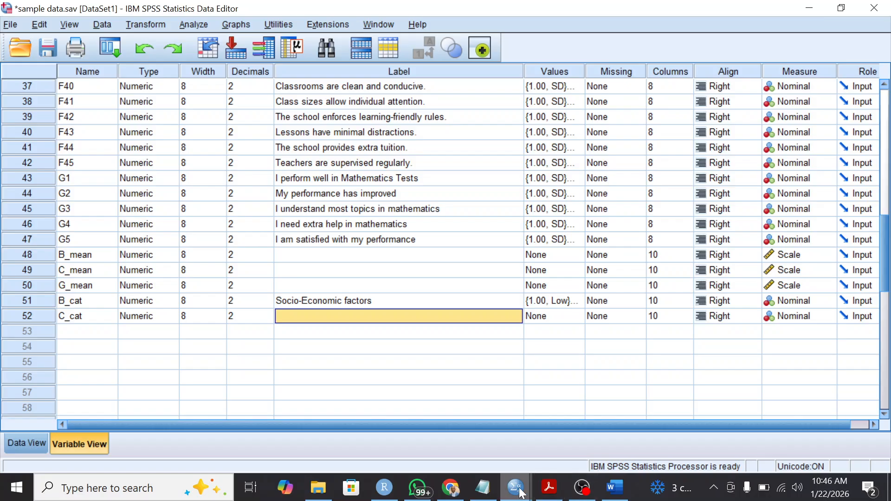
In the syntax file, duplicate the C_mean RECODE and EXECUTE commands below the existing ones, separated by a blank line.
mouse_move(515, 487)
left_click(547, 461)
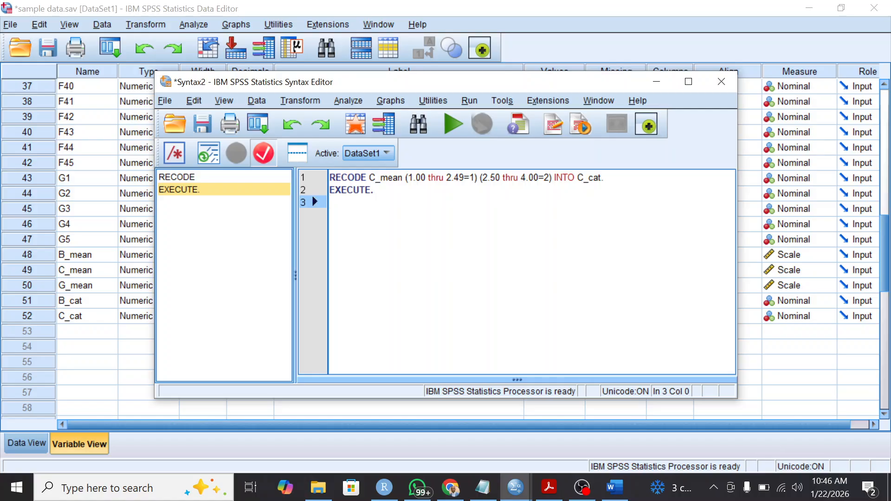
left_click_drag(329, 178, 374, 190)
key("ctrl+c")
left_click(330, 202)
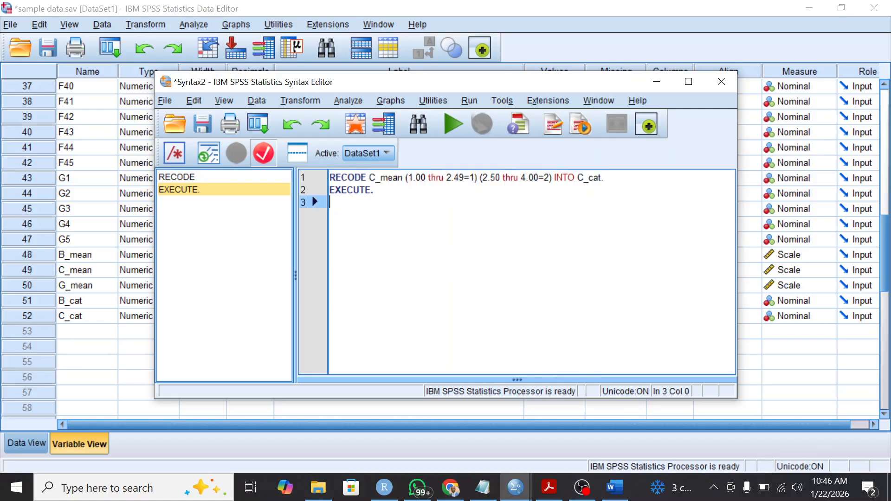
key("Return")
key("ctrl+v")
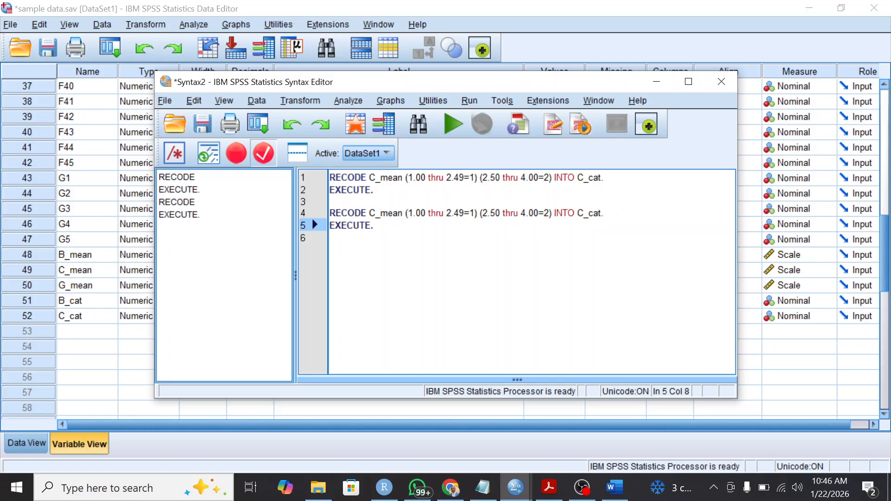
Edit the second RECODE command so that it recodes G_mean into G_cat.
left_click(375, 212)
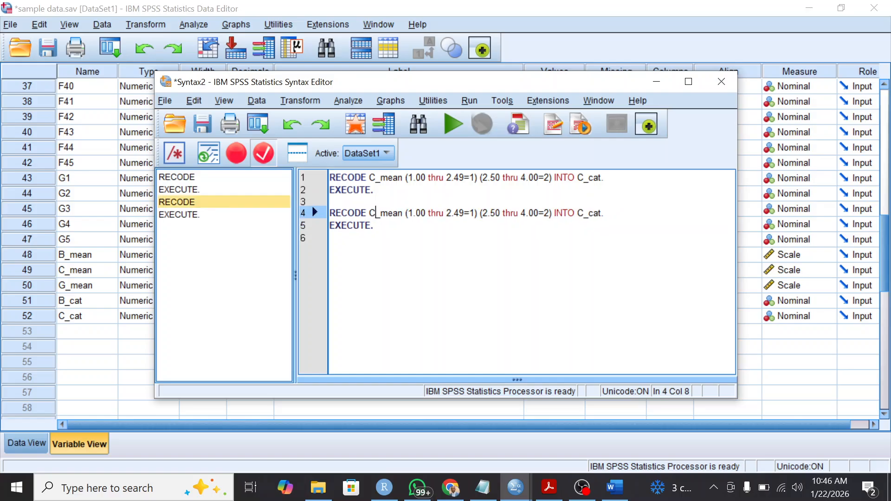
key("Delete")
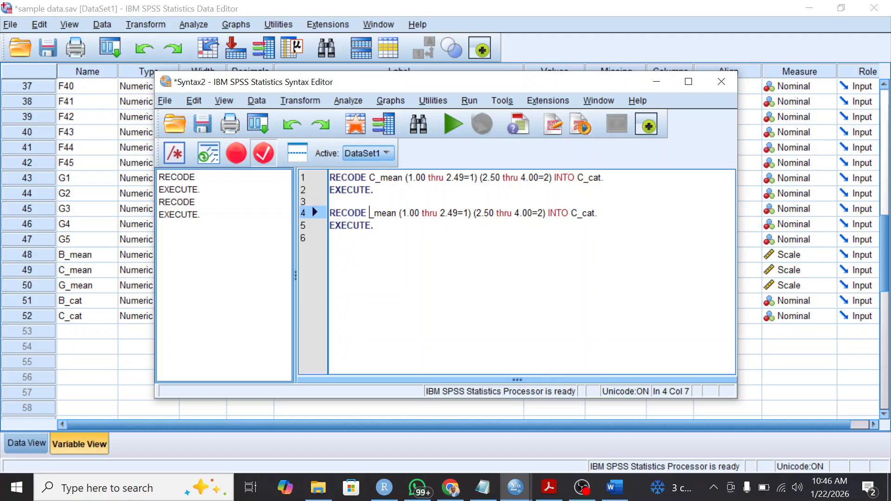
type("G")
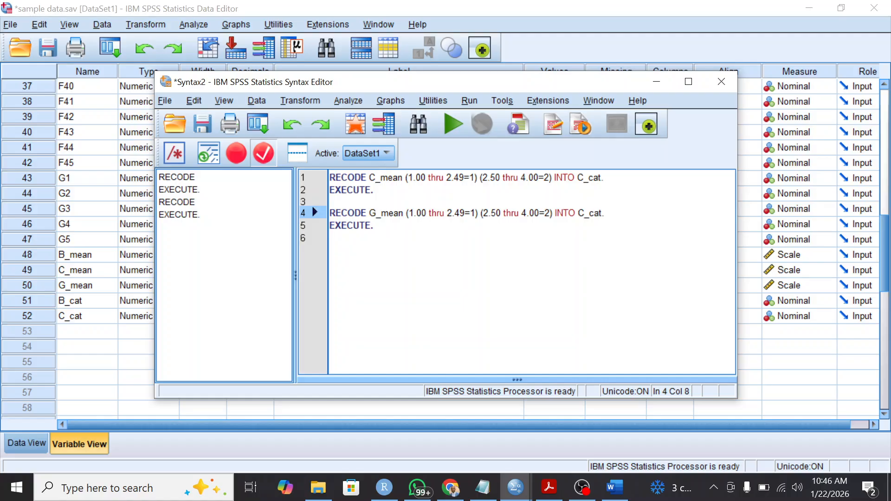
left_click(578, 213)
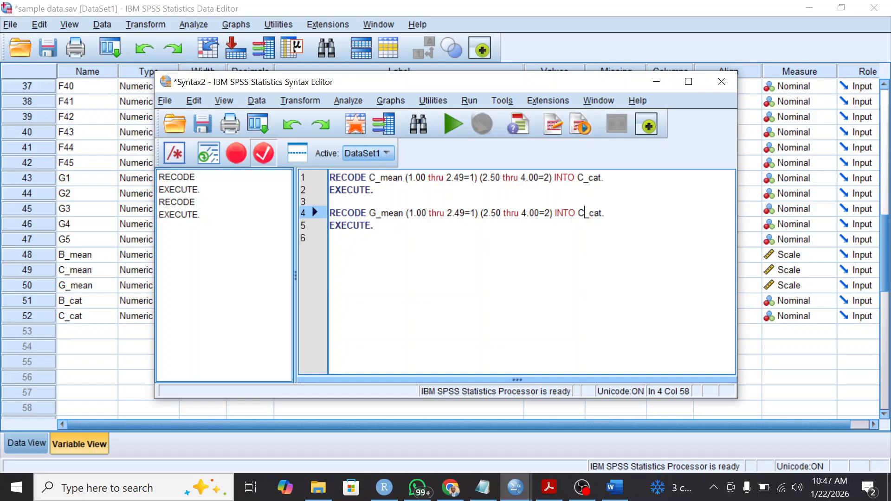
key("BackSpace")
type("G")
Run both RECODE commands in the syntax file, and return to the variable definitions of the sample data.
left_click_drag(329, 177, 374, 226)
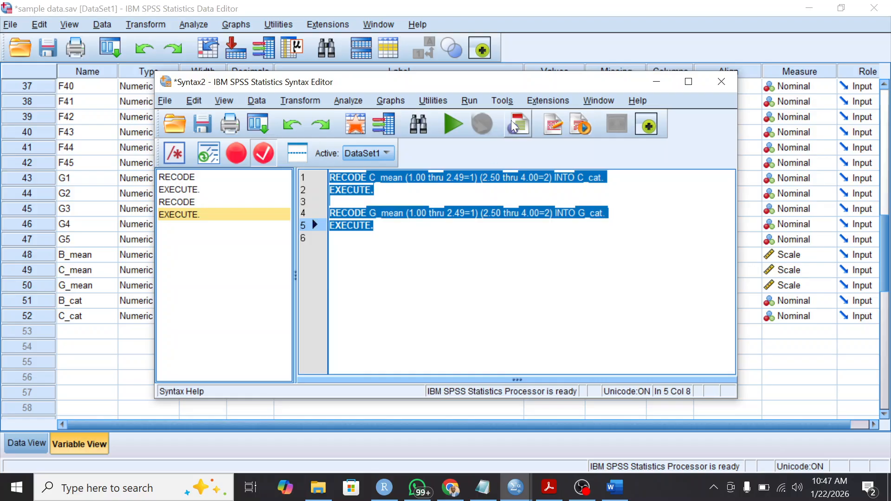
left_click(451, 123)
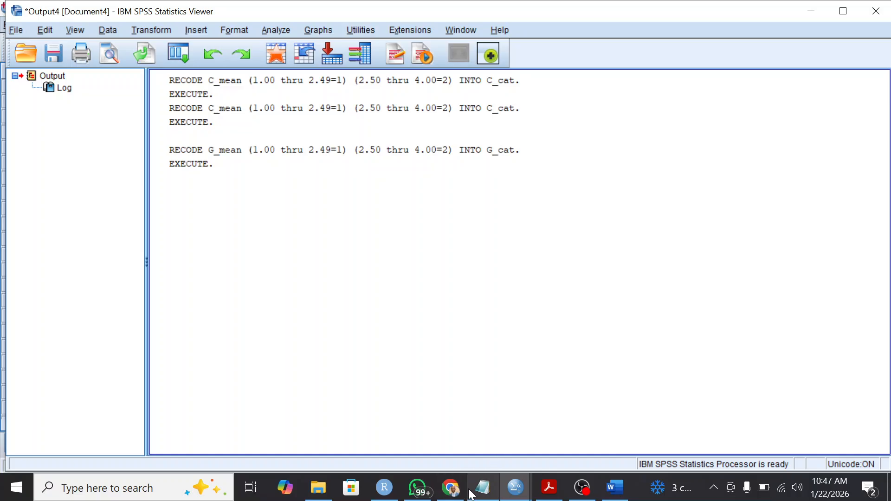
left_click(451, 493)
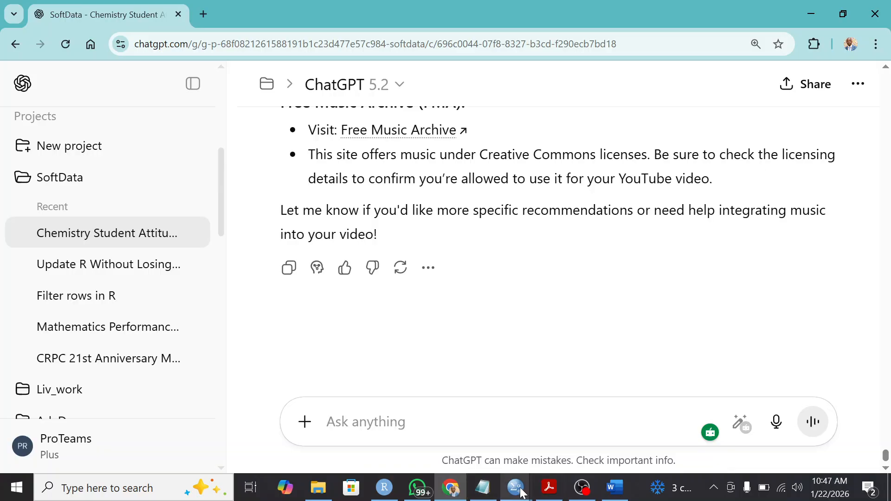
mouse_move(516, 489)
left_click(532, 442)
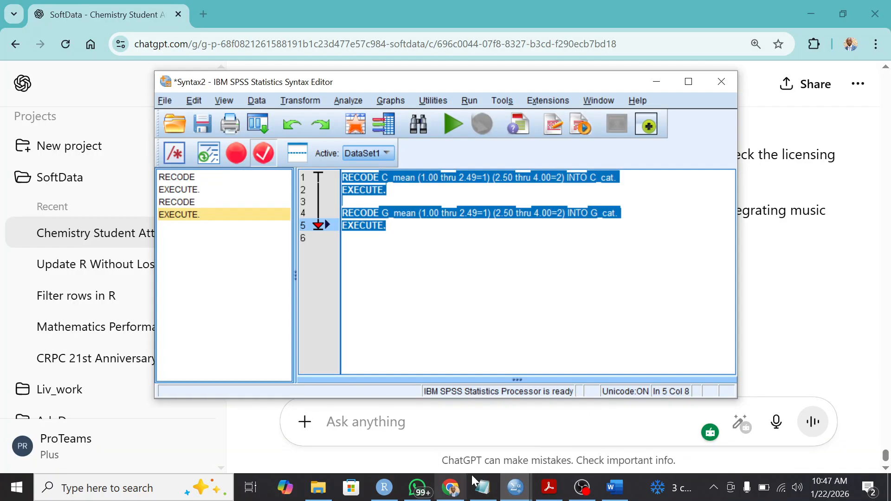
left_click(407, 438)
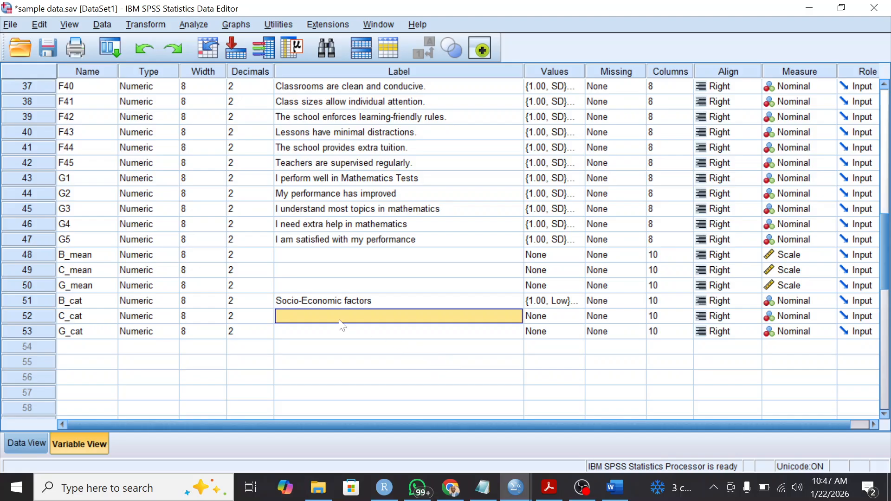
Label the C_cat variable "Teaching method" in the variable definitions.
scroll(403, 325, "up", 5)
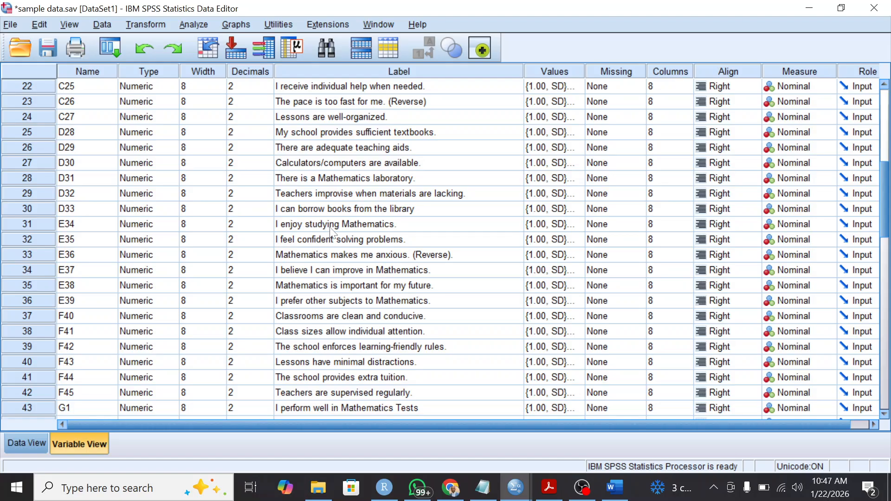
scroll(332, 232, "down", 4)
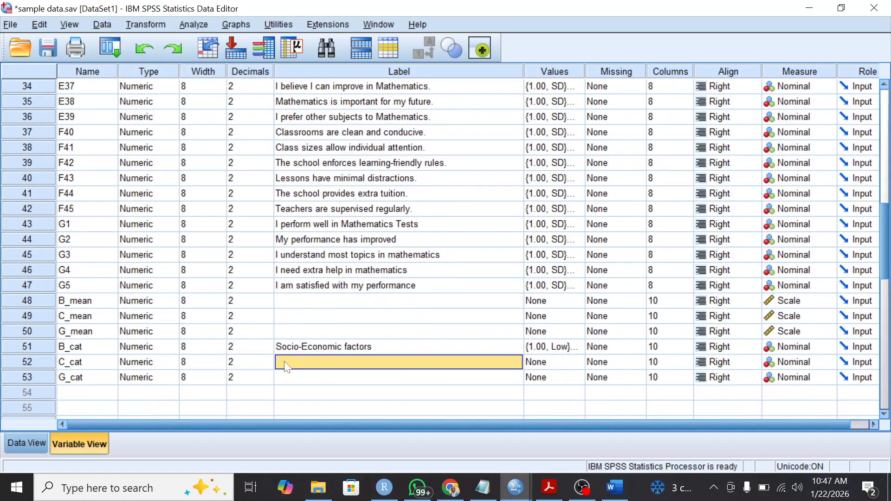
type("Teachong")
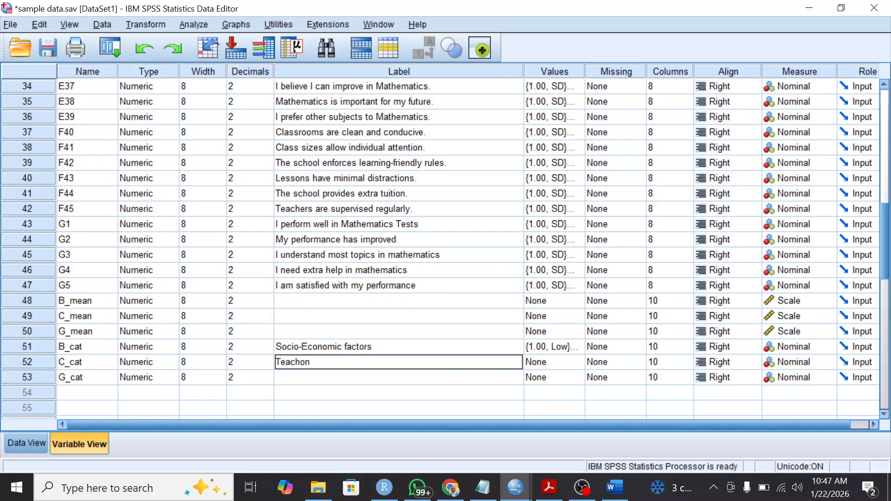
key("BackSpace")
key("BackSpace")
key("BackSpace")
key("BackSpace")
type("ing method")
Check the Section C title in the sample questionnaire in Word, and amend C_cat's label in SPSS to "Teaching methods".
left_click(614, 487)
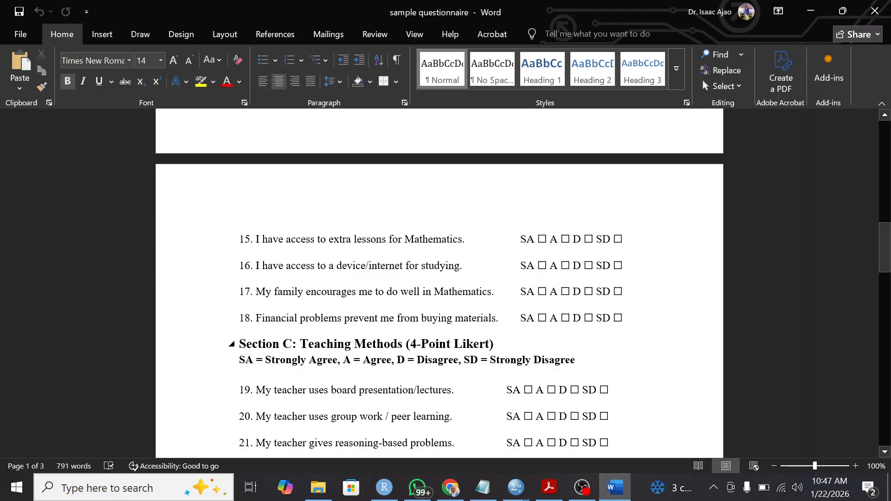
scroll(371, 279, "down", 3)
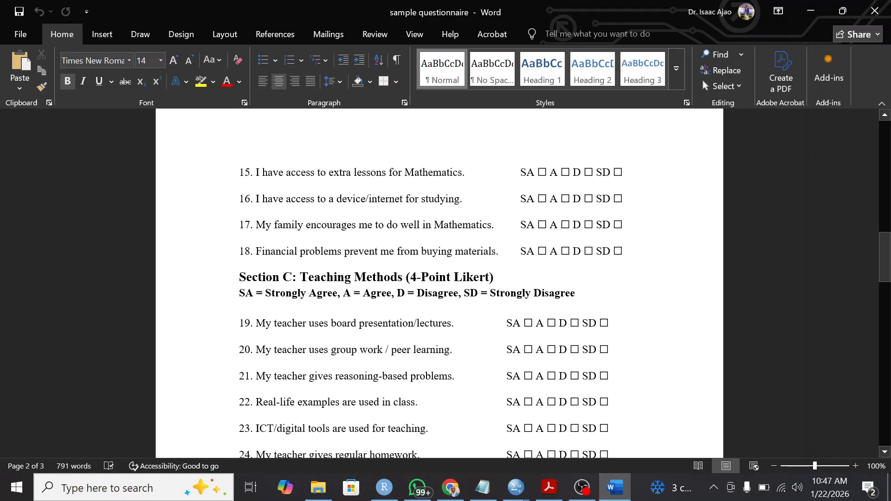
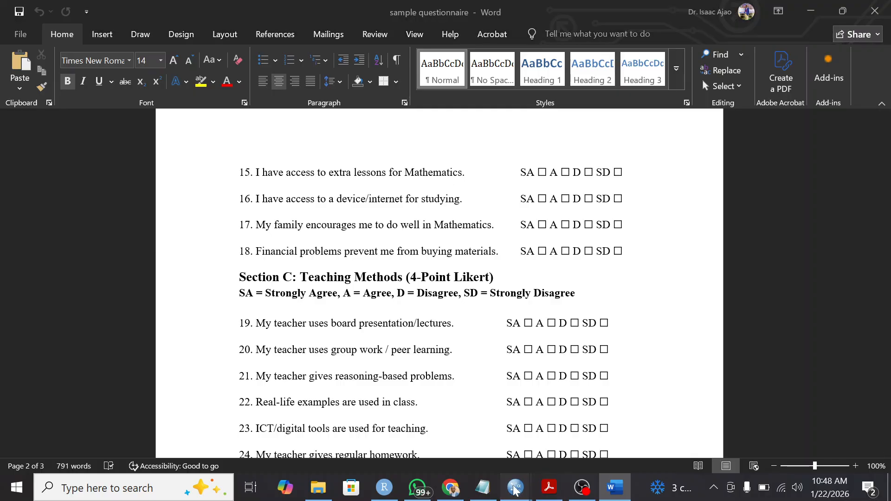
mouse_move(516, 487)
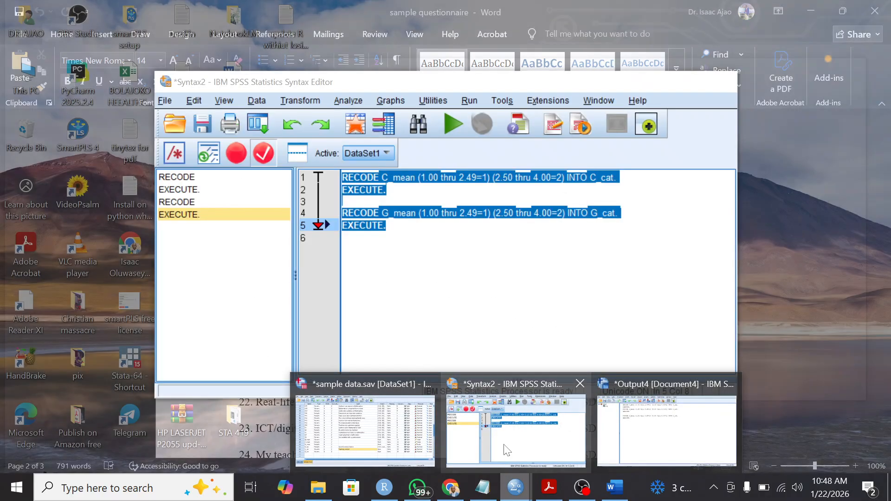
left_click(507, 450)
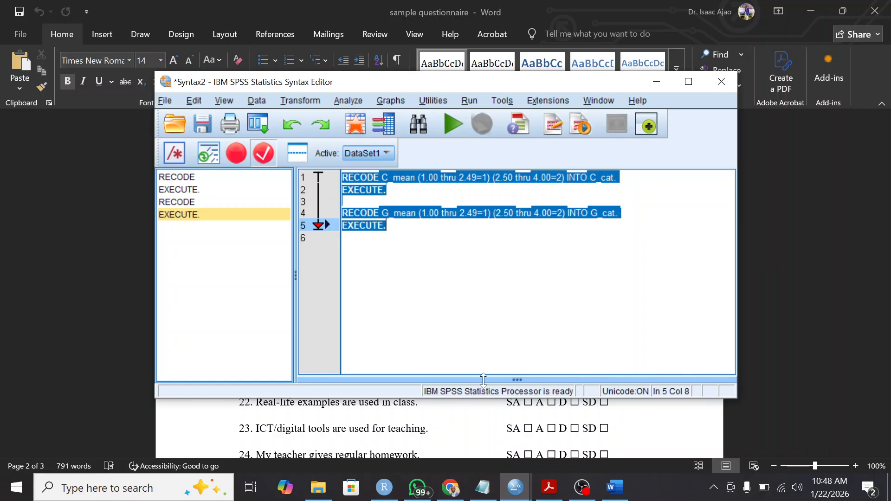
left_click(516, 487)
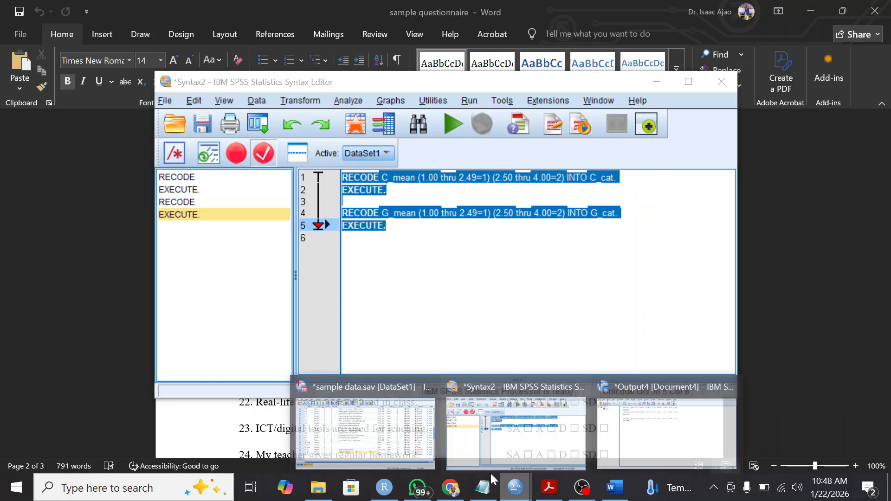
left_click(411, 439)
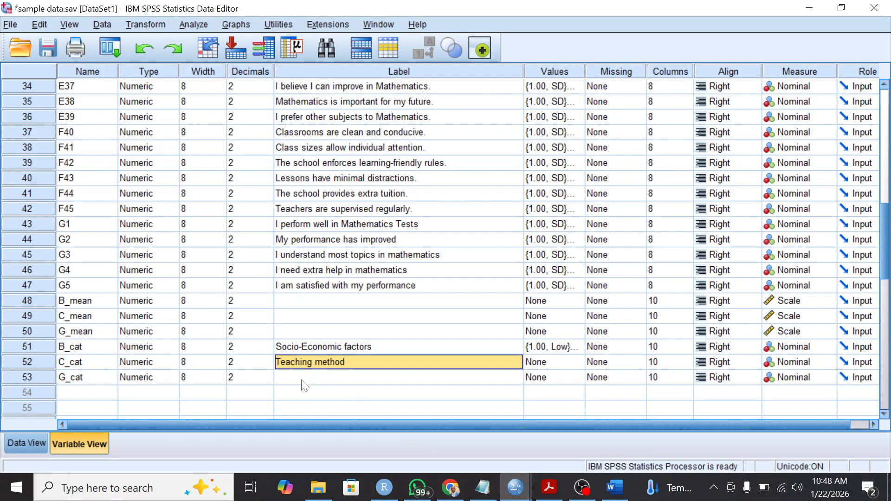
double_click(373, 363)
type("s")
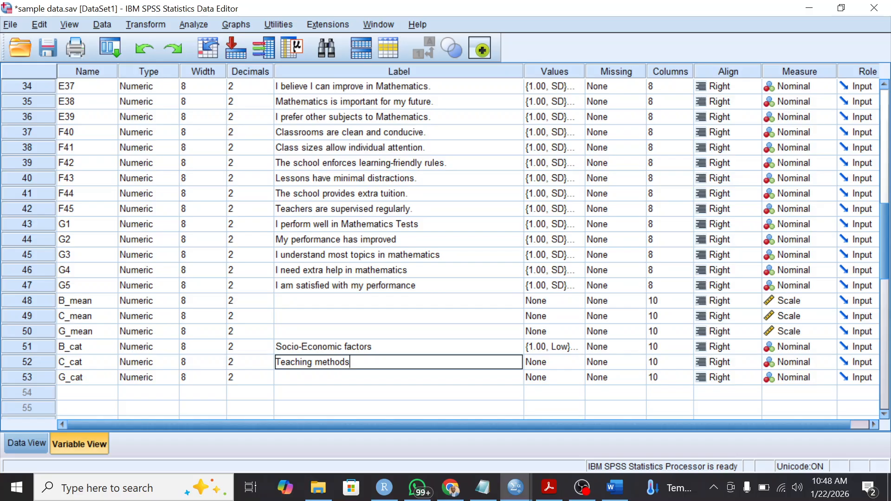
Label the G_cat variable "Performance".
left_click(348, 379)
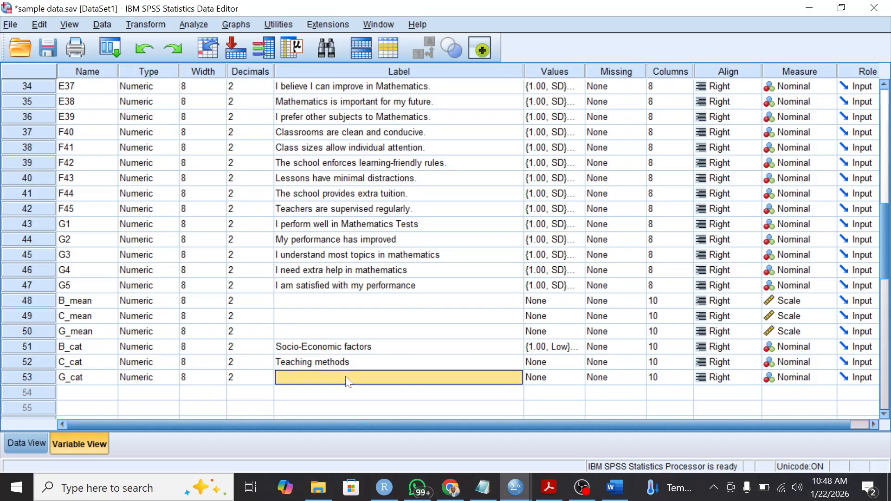
type("Perfo")
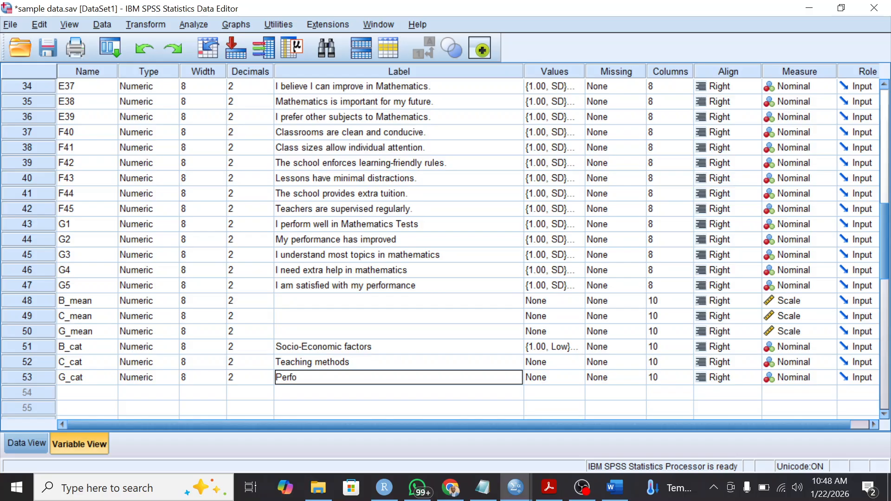
type("rmance")
Add the value label 1 = "Traditional method" to the C_cat variable.
left_click(547, 364)
left_click(567, 348)
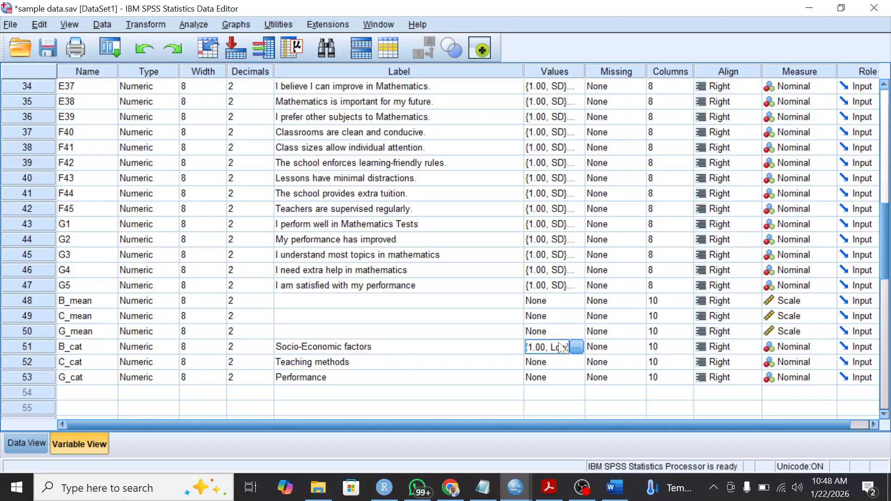
double_click(577, 364)
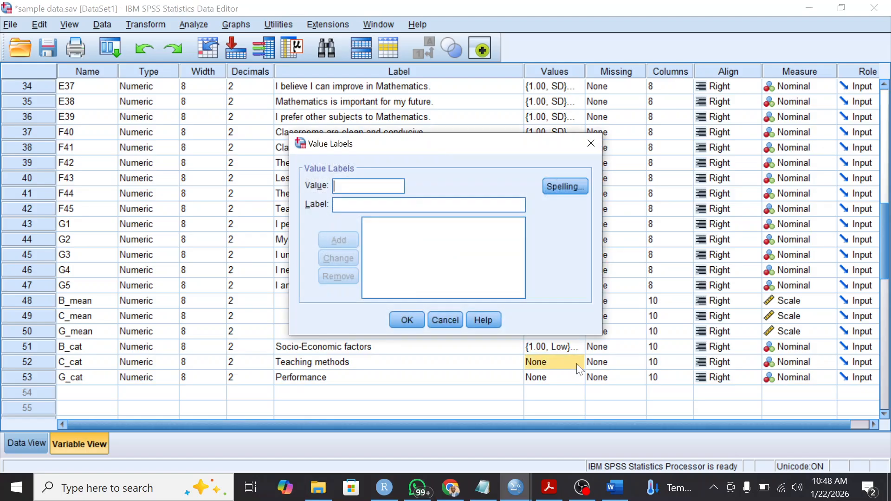
type("1")
left_click(334, 205)
type("Traf")
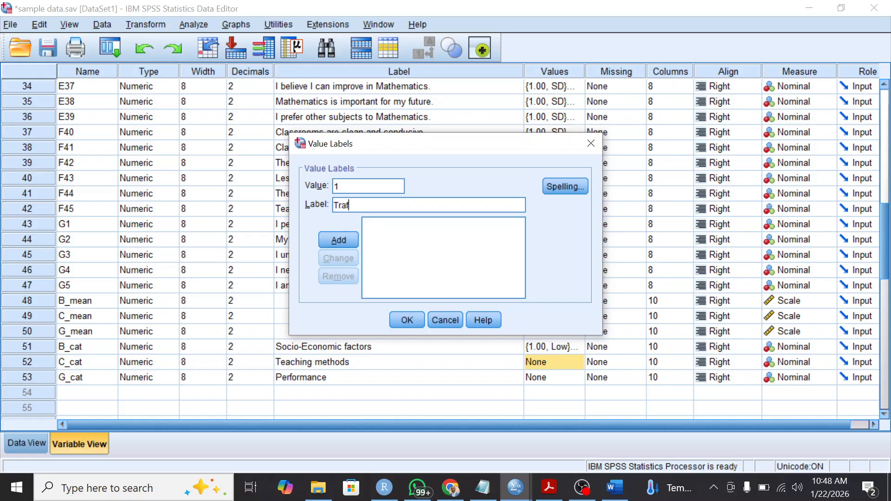
key("BackSpace")
type("ditional method")
left_click(339, 240)
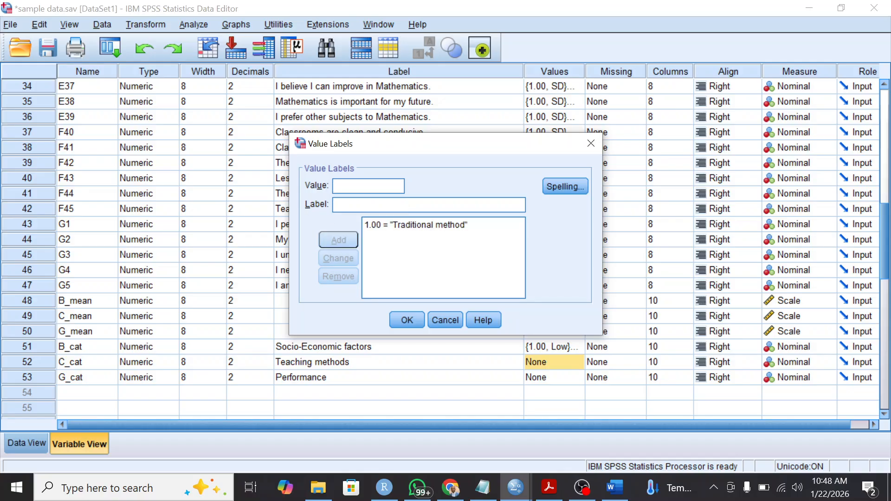
Add the value label 2 = "Modern method" to C_cat and apply its value labels.
type("2")
key("Tab")
type("C")
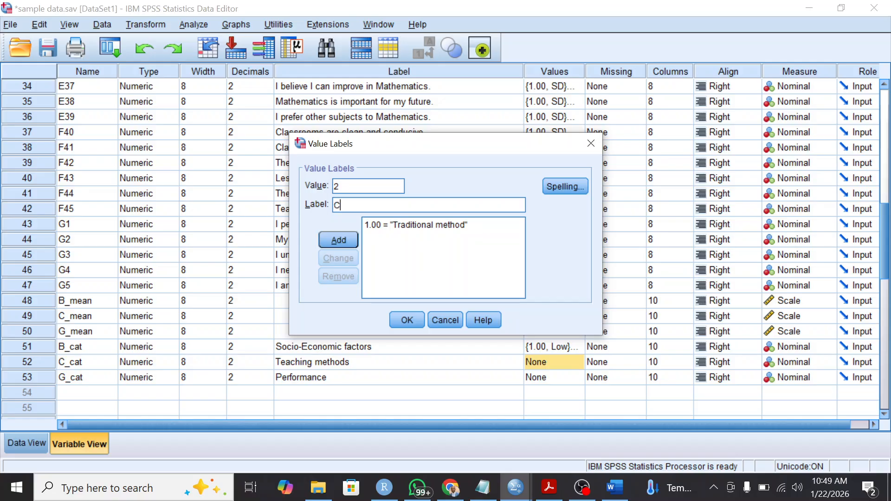
key("BackSpace")
type("modern")
key("Home")
key("Delete")
type("Modern meto")
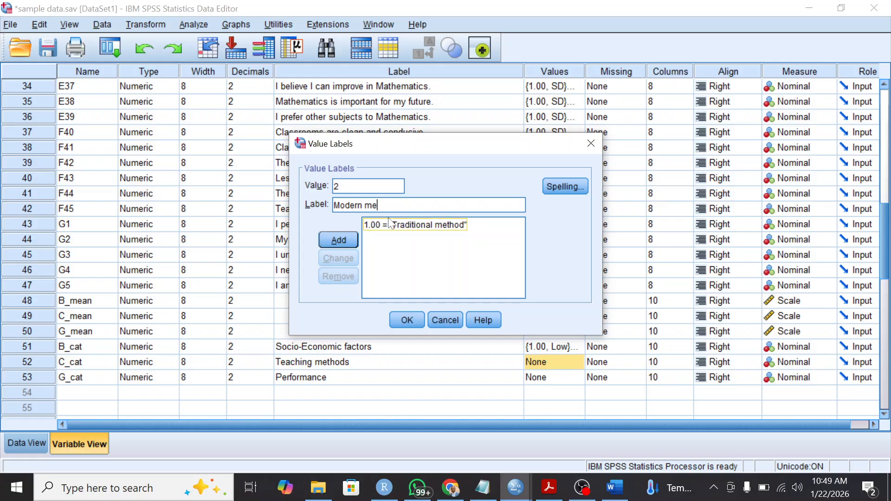
key("BackSpace")
type("hod")
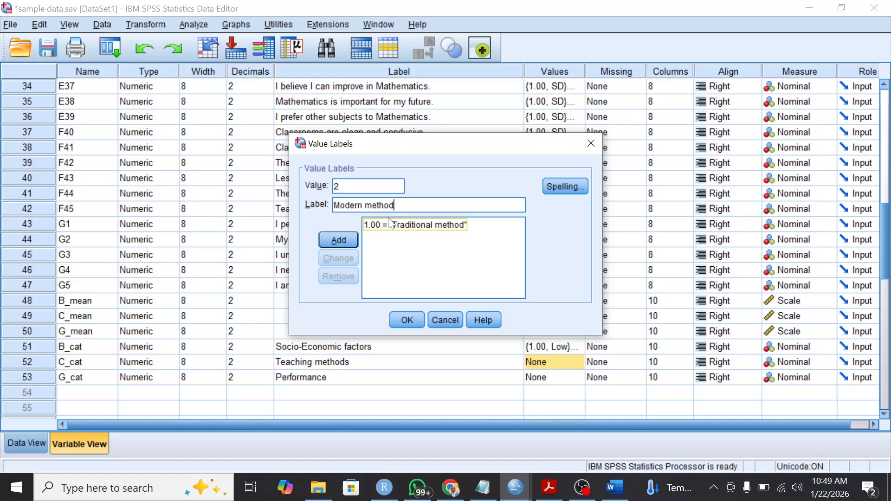
left_click(346, 240)
left_click(407, 321)
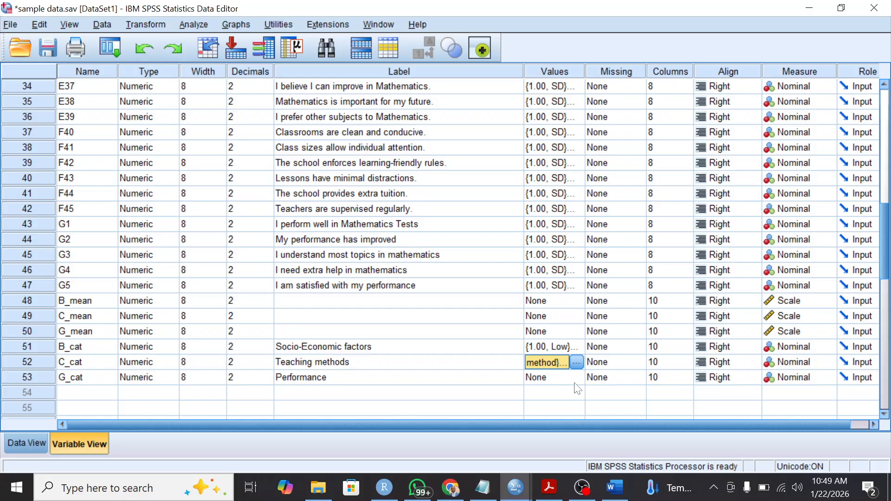
left_click(552, 378)
left_click(576, 377)
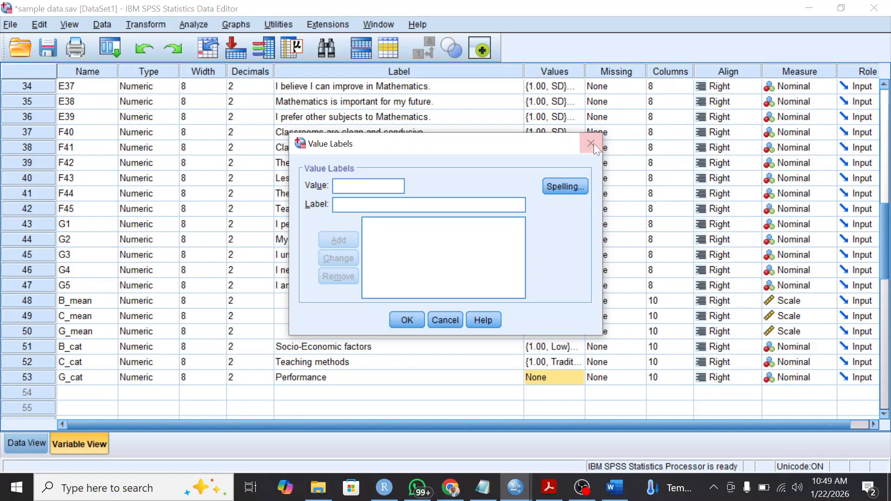
left_click(594, 139)
Copy the value labels of B_cat to the G_cat variable.
left_click(564, 348)
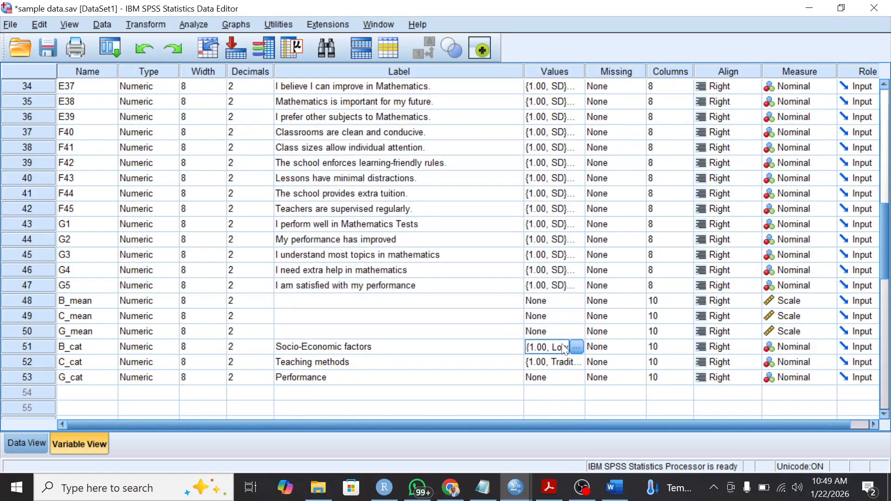
left_click(559, 377)
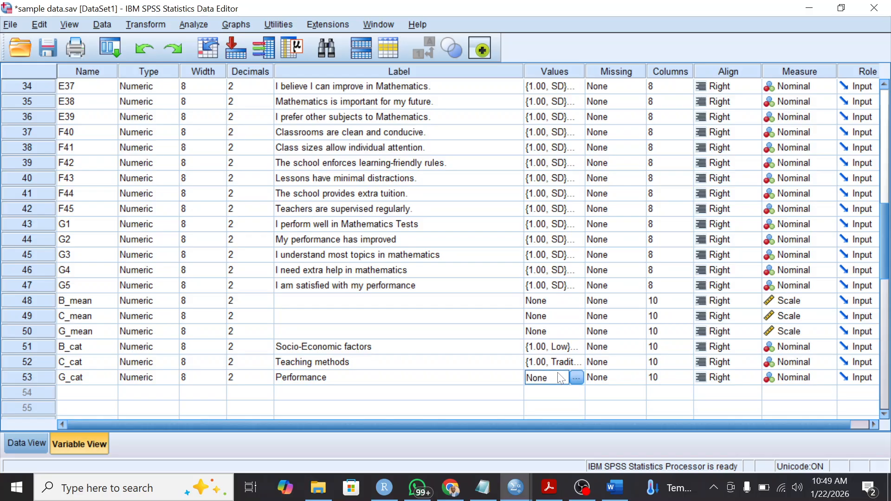
right_click(558, 376)
left_click(578, 399)
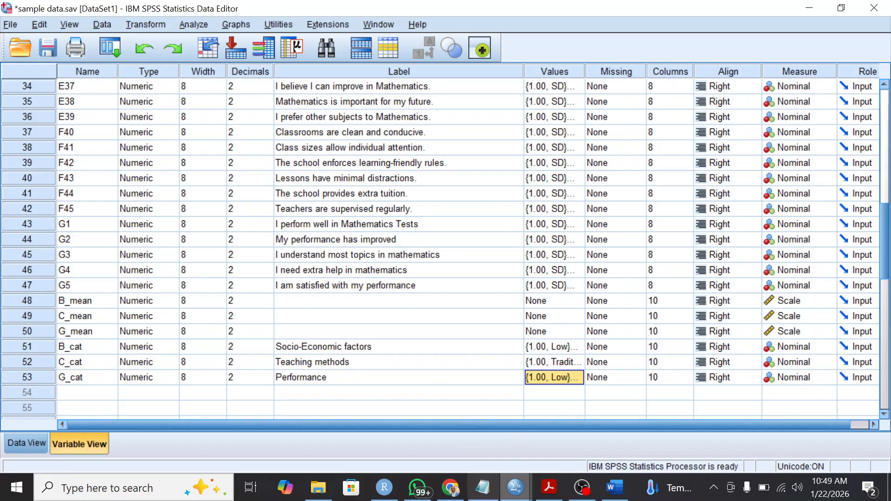
Display value labels instead of codes in the data values, and widen the C_cat column to fit its full labels.
left_click(36, 446)
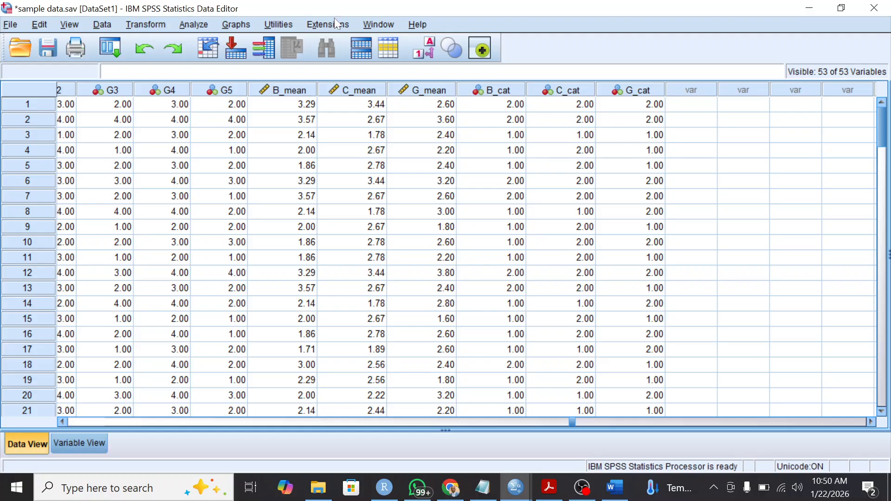
left_click(430, 47)
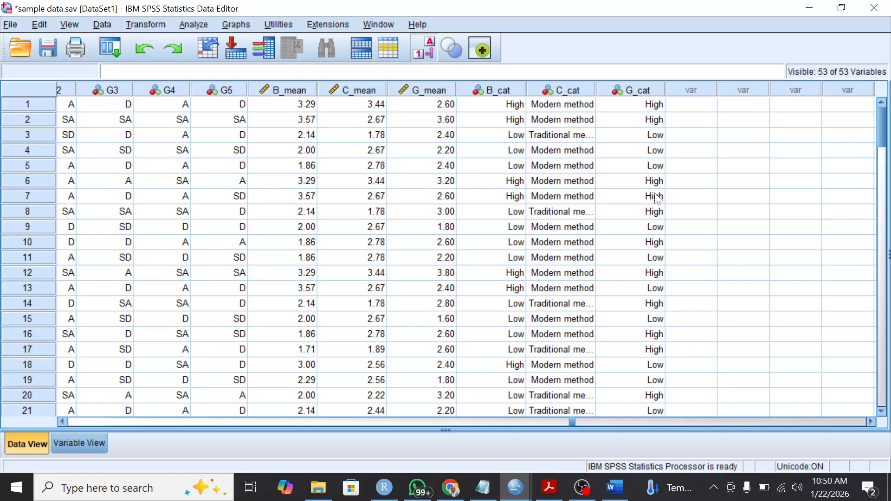
left_click_drag(596, 95, 609, 95)
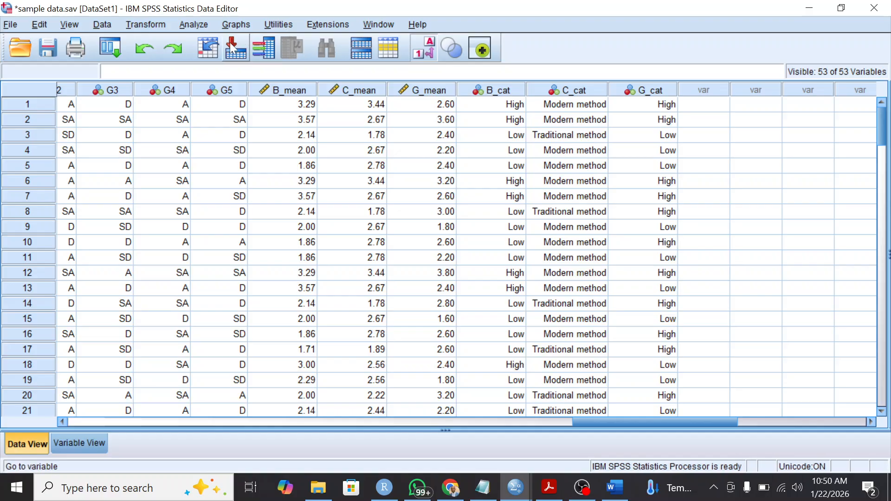
Set up a Crosstabs analysis with Socio-Economic factors as the row variable and Performance [G_cat] as the column variable.
left_click(197, 23)
mouse_move(292, 47)
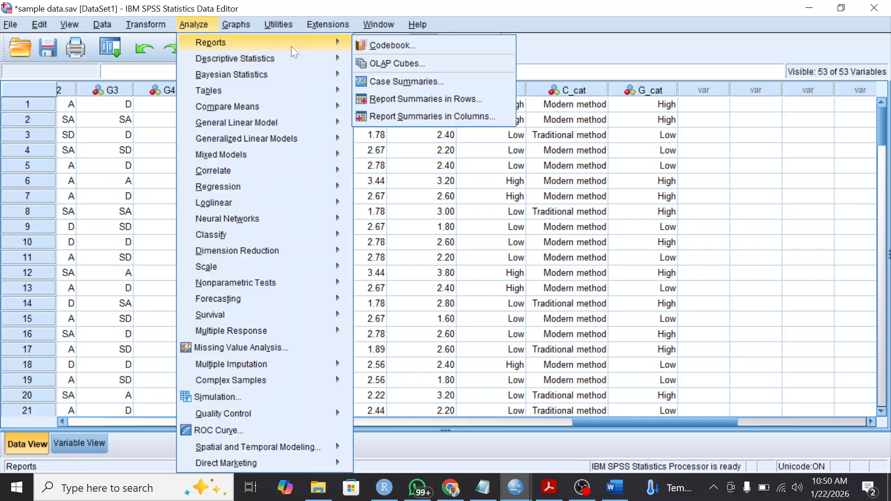
mouse_move(275, 60)
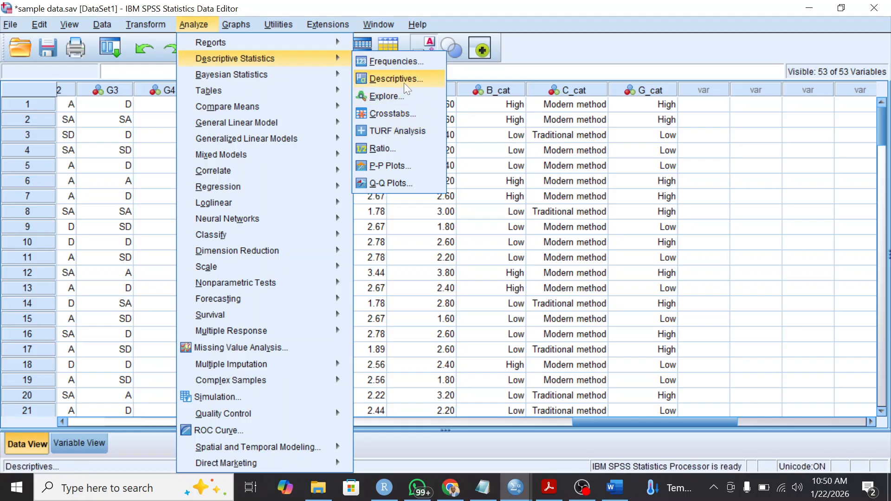
left_click(392, 113)
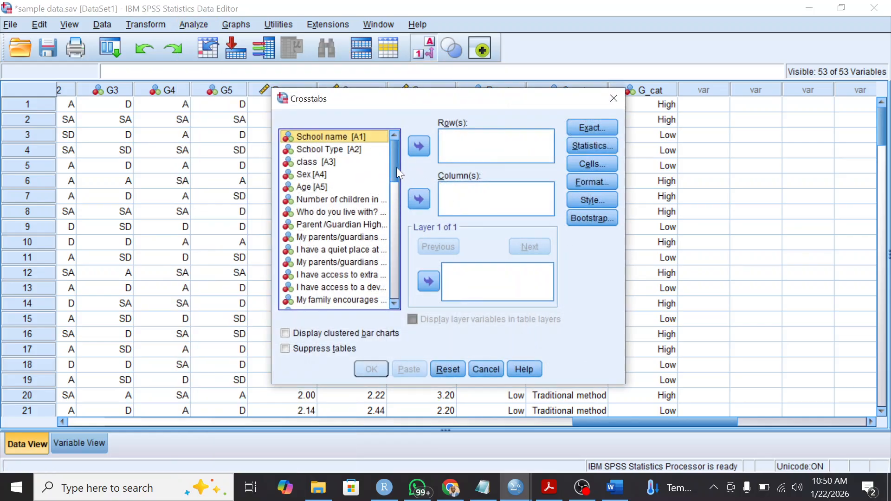
left_click_drag(397, 167, 394, 282)
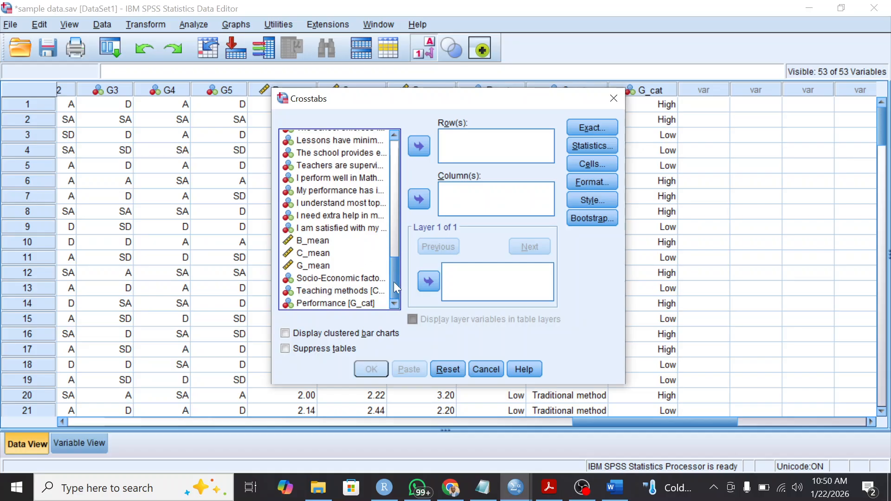
left_click(331, 279)
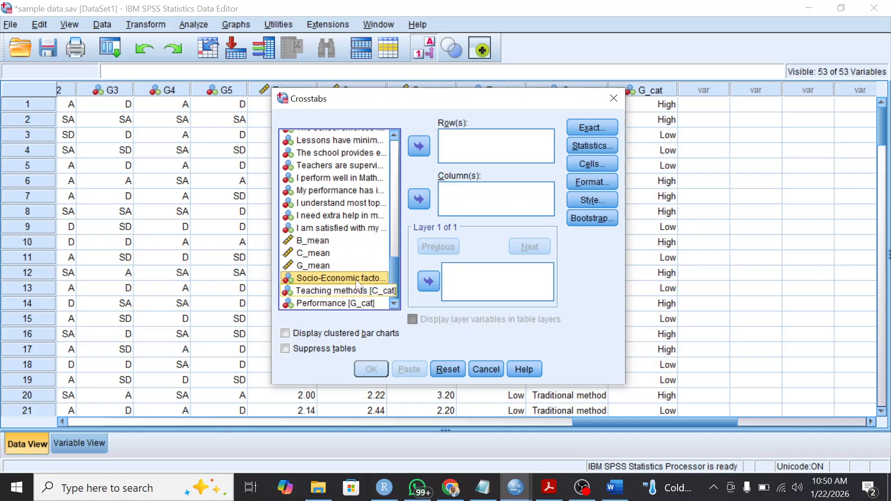
left_click(424, 146)
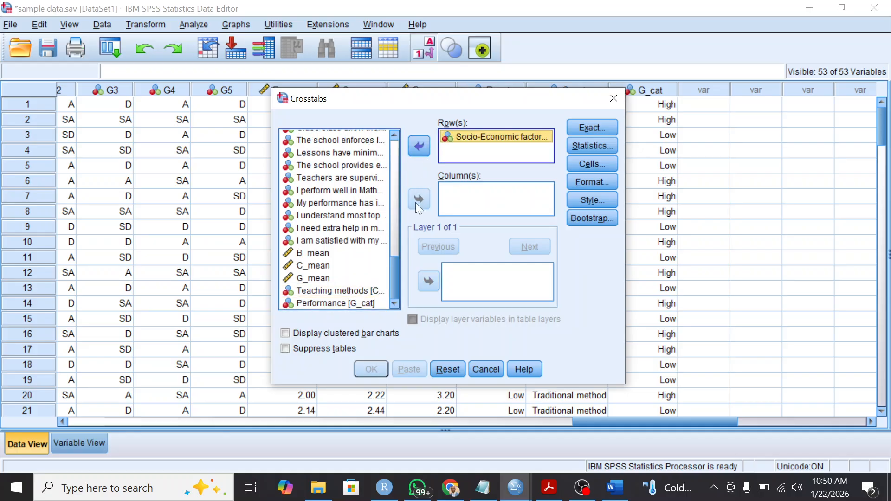
left_click(323, 303)
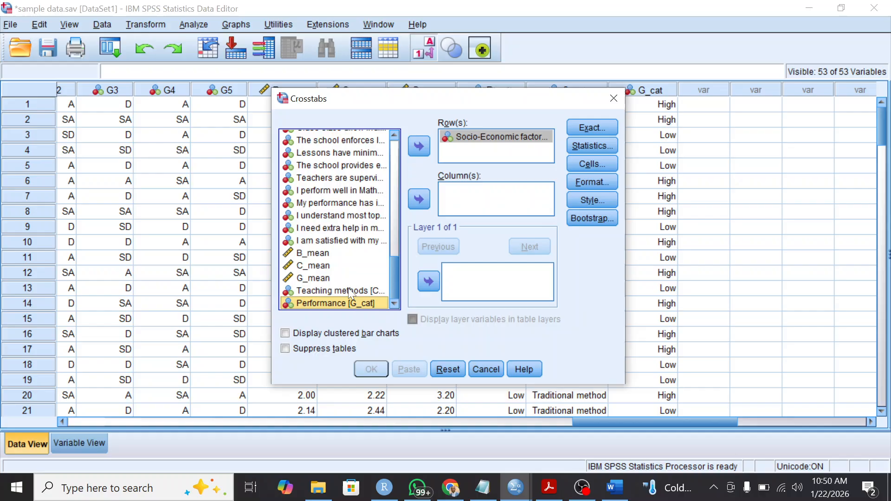
left_click(419, 199)
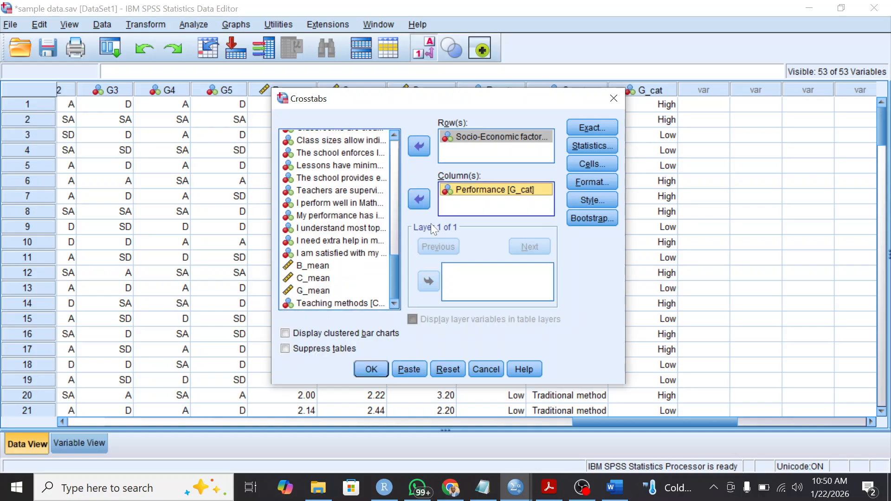
Include the Chi-square statistic and clustered bar charts in the crosstab, and run the analysis.
left_click(581, 145)
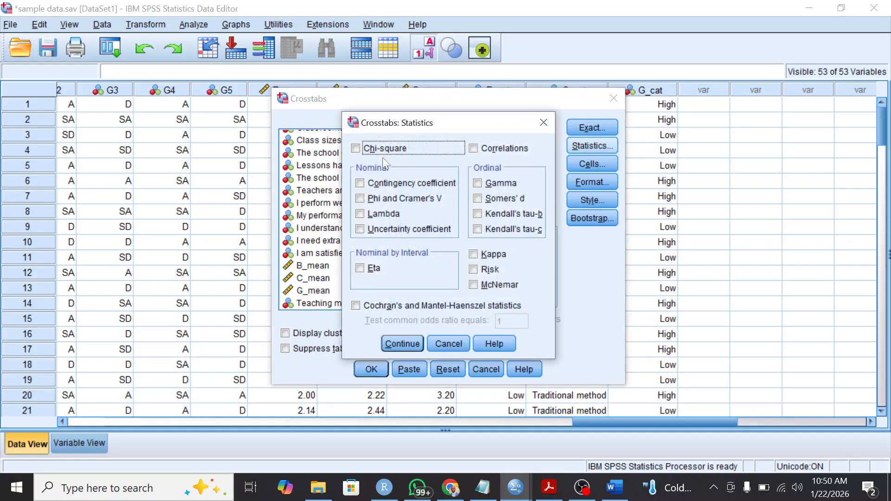
left_click(356, 148)
left_click(404, 344)
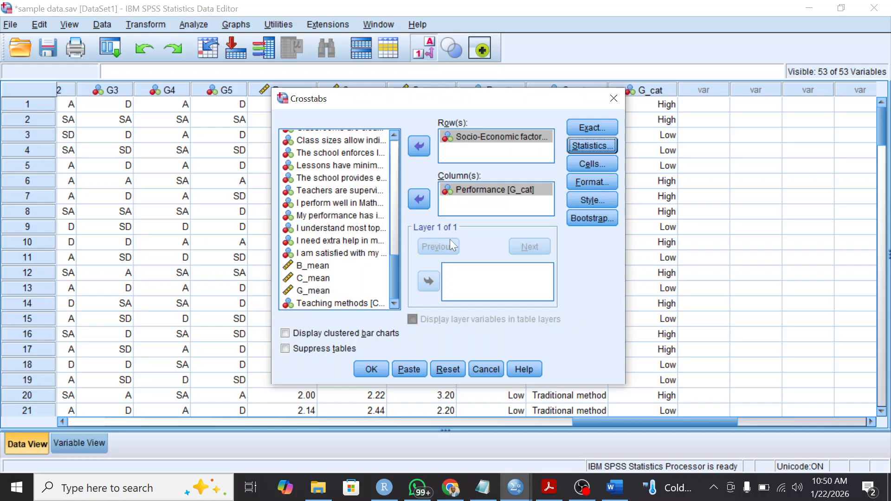
left_click(321, 333)
left_click(373, 372)
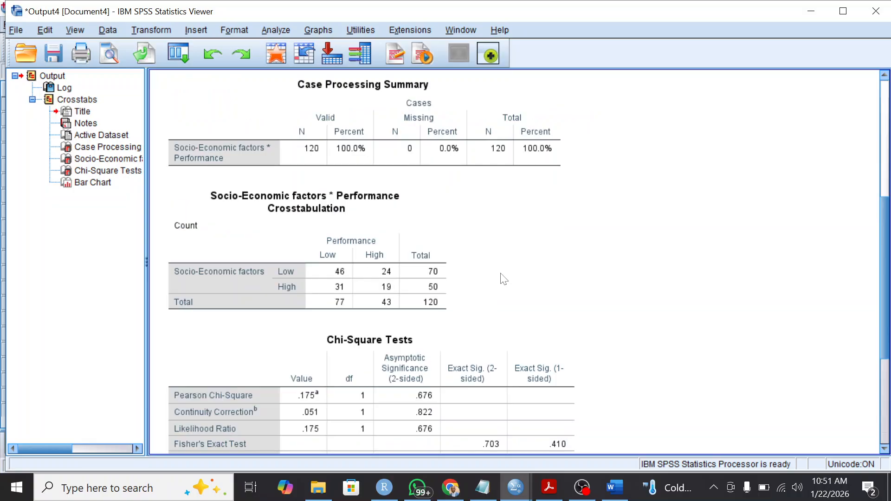
Examine the case summary, crosstabulation, chi-square tests and bar chart for Socio-Economic factors by Performance.
left_click(500, 160)
scroll(502, 186, "up", 2)
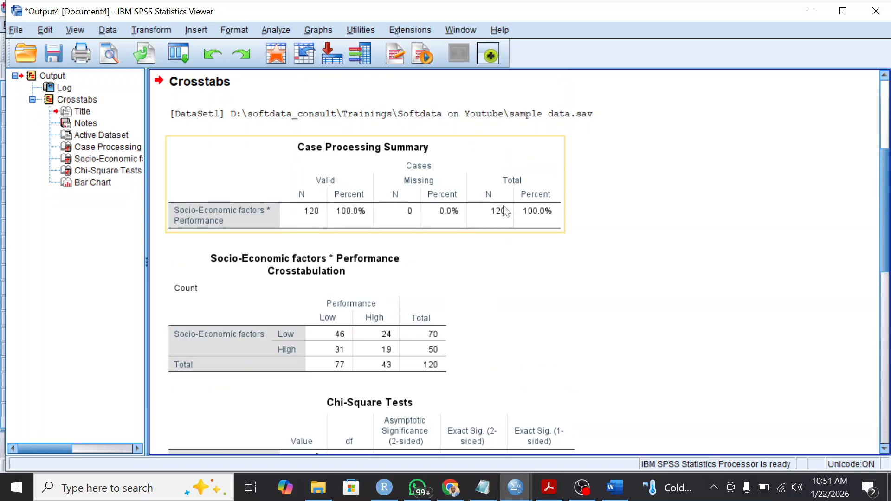
scroll(506, 212, "down", 3)
left_click(430, 243)
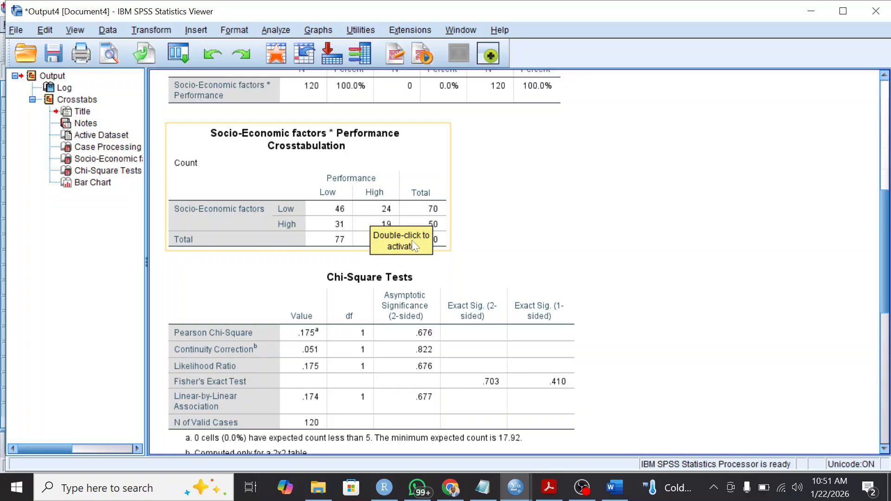
left_click(452, 304)
scroll(511, 302, "down", 3)
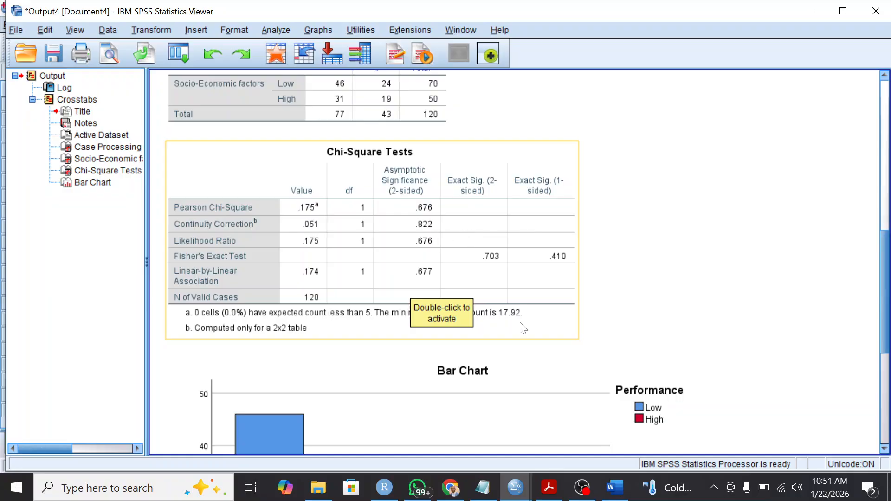
scroll(427, 212, "up", 3)
left_click(427, 214)
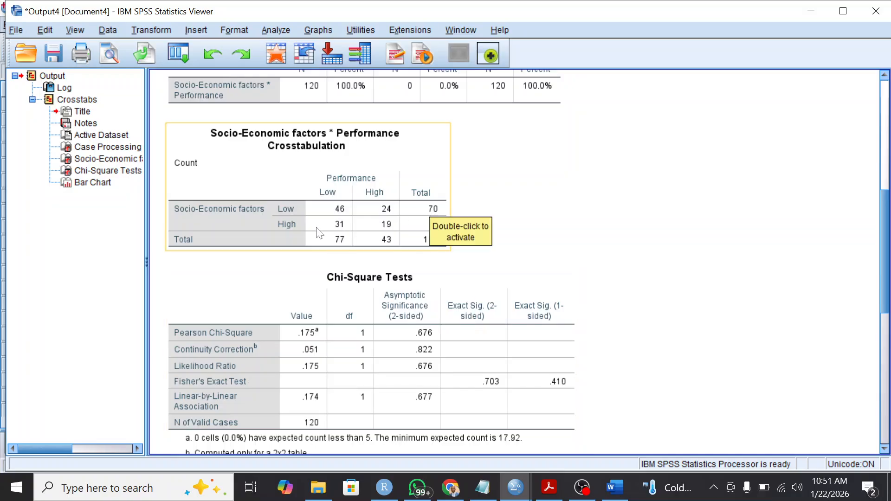
left_click(426, 331)
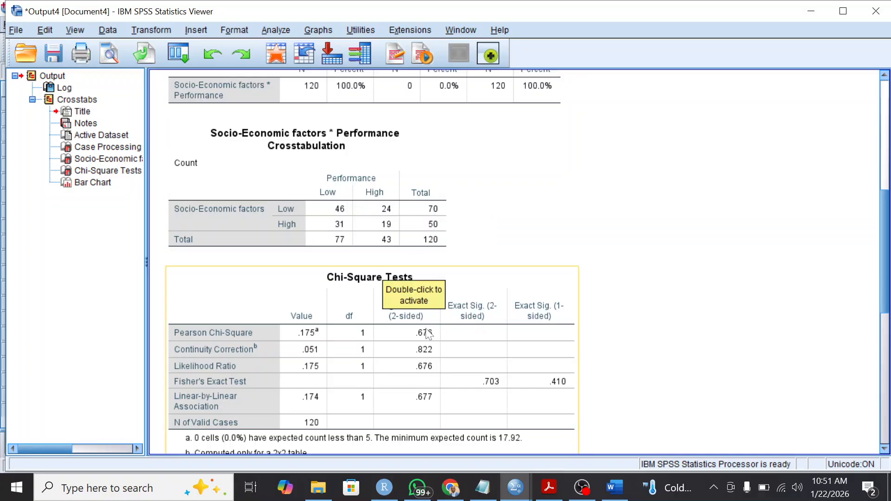
scroll(477, 338, "down", 2)
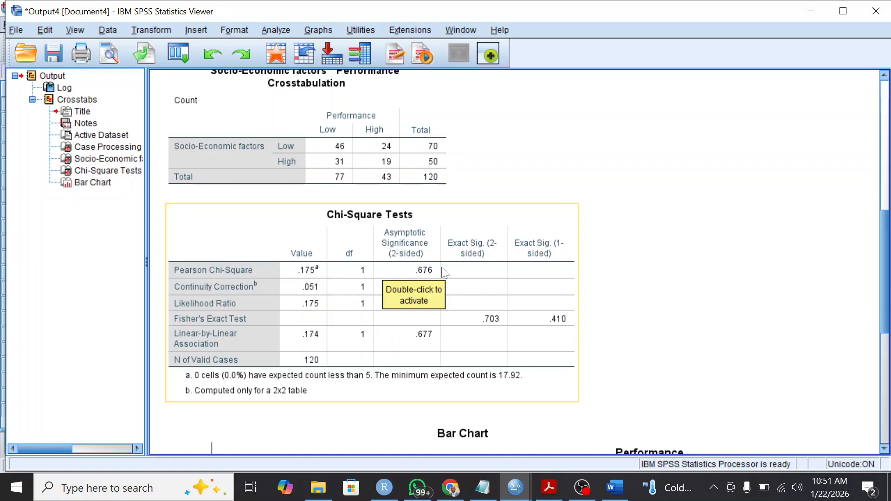
scroll(441, 273, "down", 3)
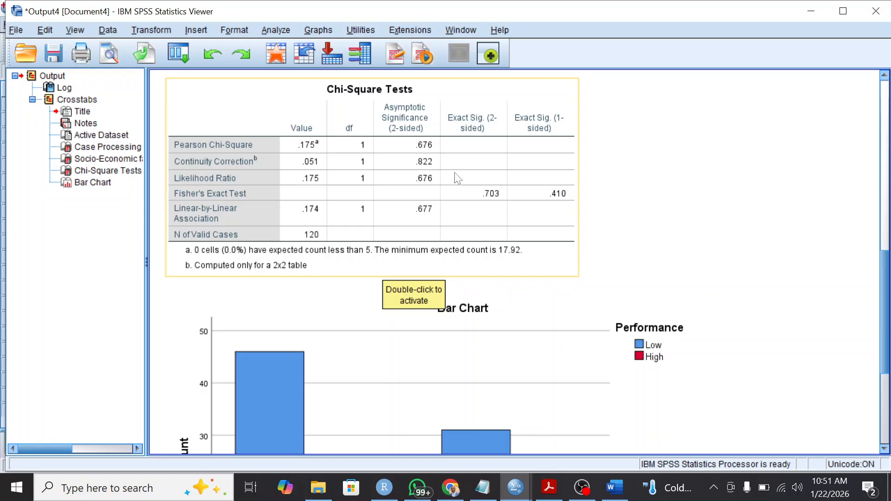
scroll(474, 218, "down", 2)
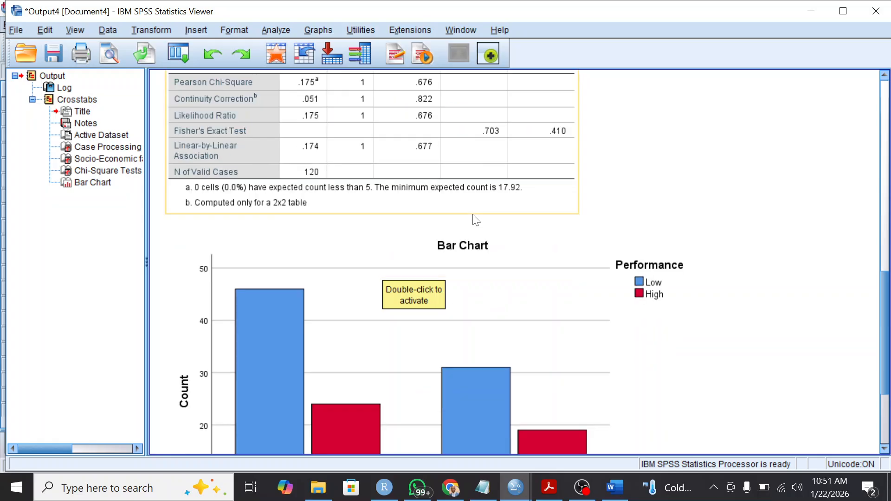
scroll(475, 216, "down", 3)
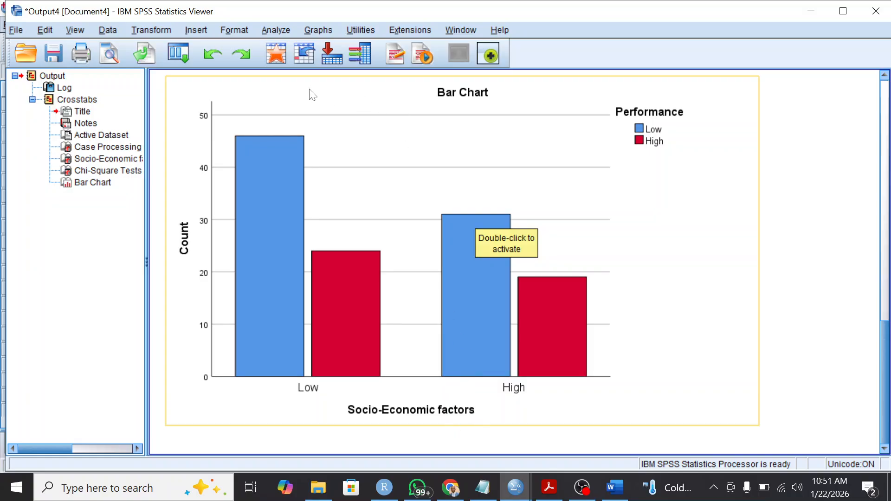
Run the crosstab again with Teaching methods [C_cat] replacing Socio-Economic factors as the row variable.
left_click(268, 33)
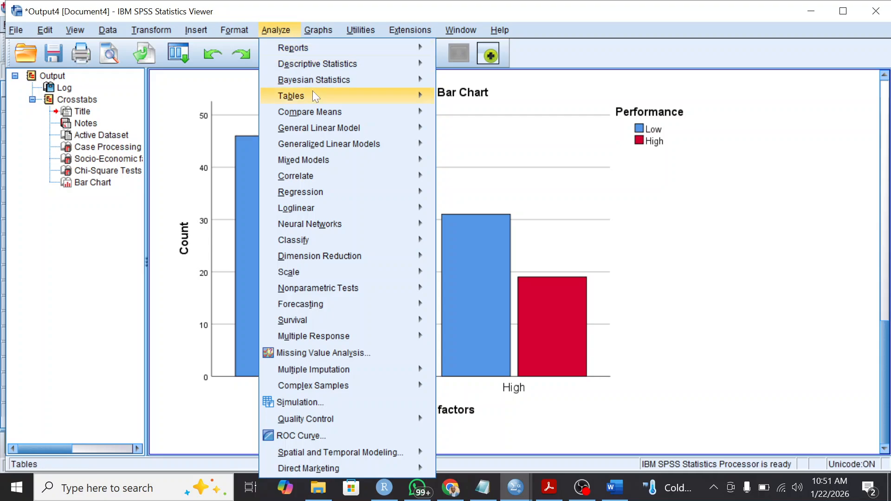
mouse_move(319, 84)
mouse_move(401, 65)
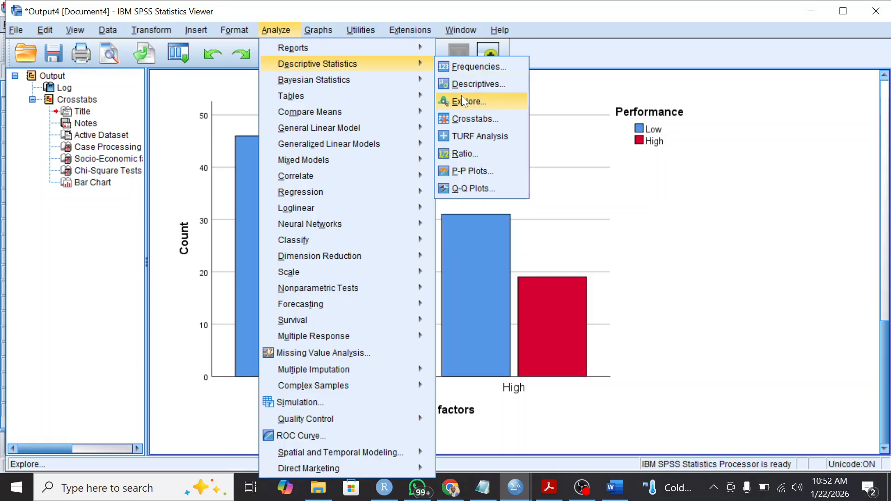
left_click(459, 118)
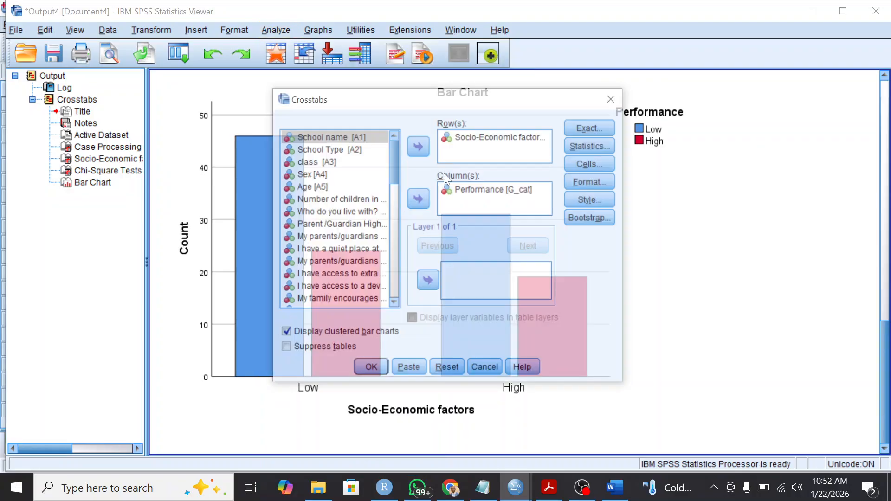
left_click(466, 139)
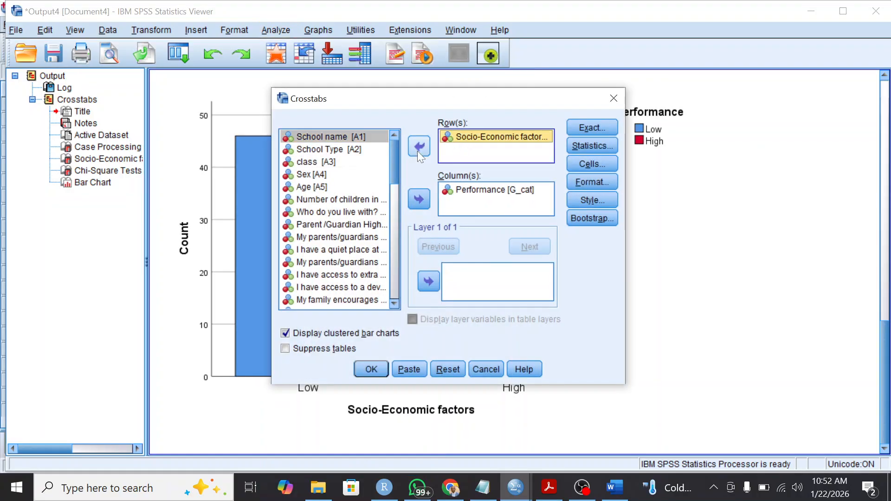
left_click(417, 148)
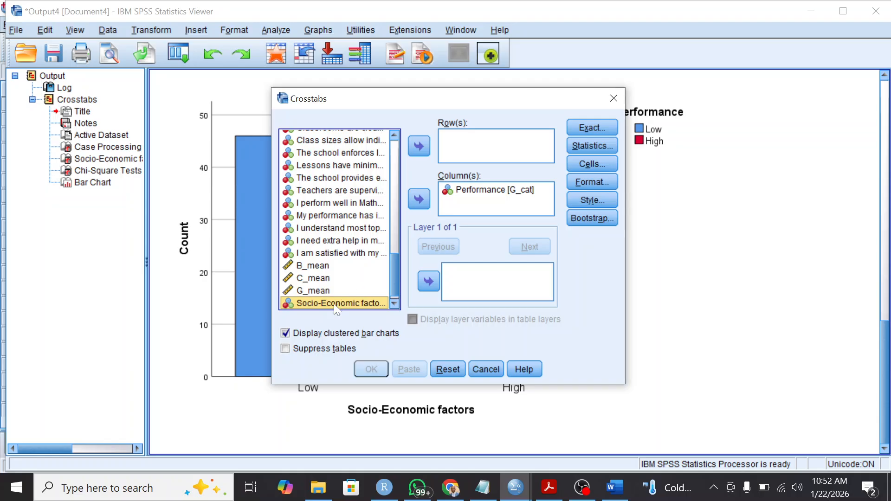
scroll(383, 259, "down", 1)
left_click(318, 304)
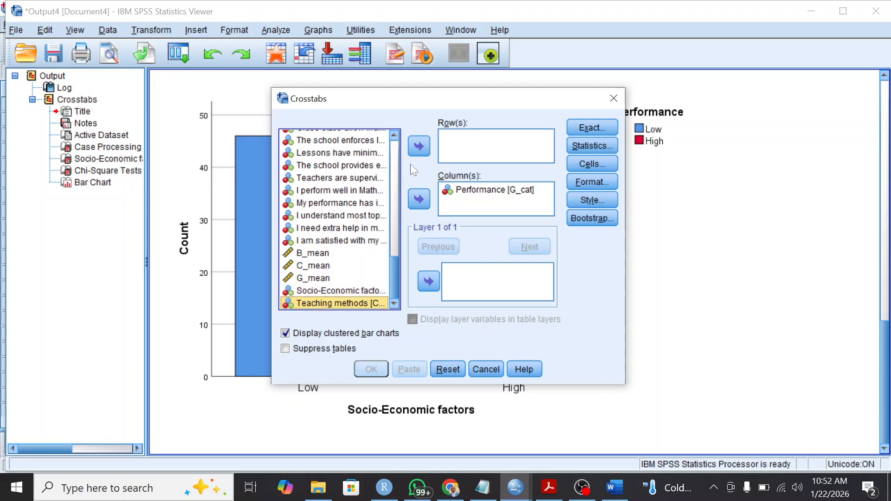
left_click(419, 146)
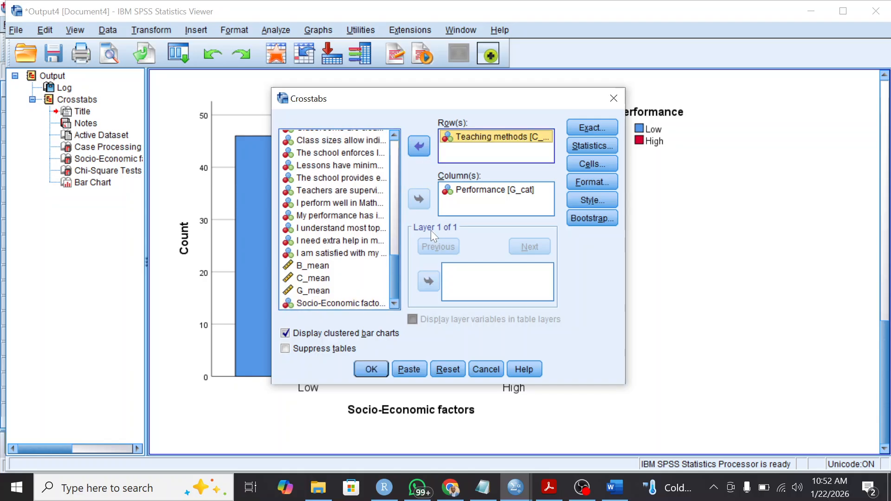
left_click(365, 367)
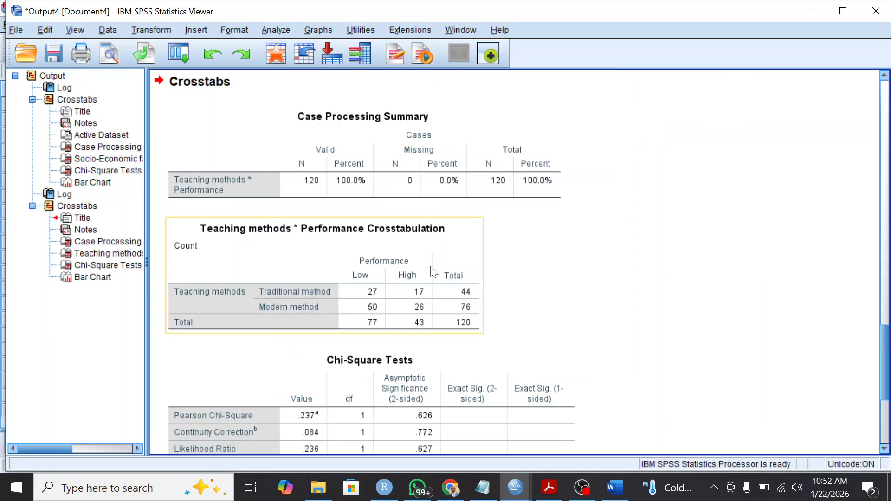
Review the crosstabulation, chi-square tests and bar chart for Teaching methods by Performance, and return to the sample data window.
scroll(433, 272, "down", 3)
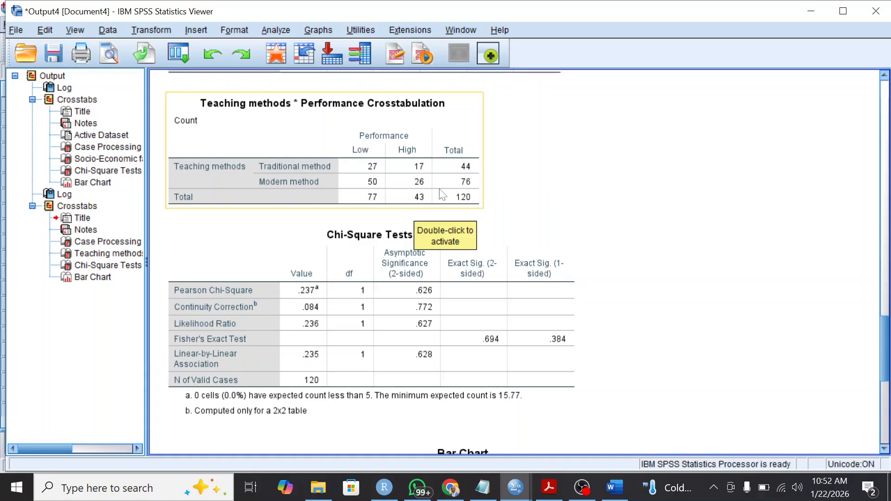
scroll(461, 268, "down", 4)
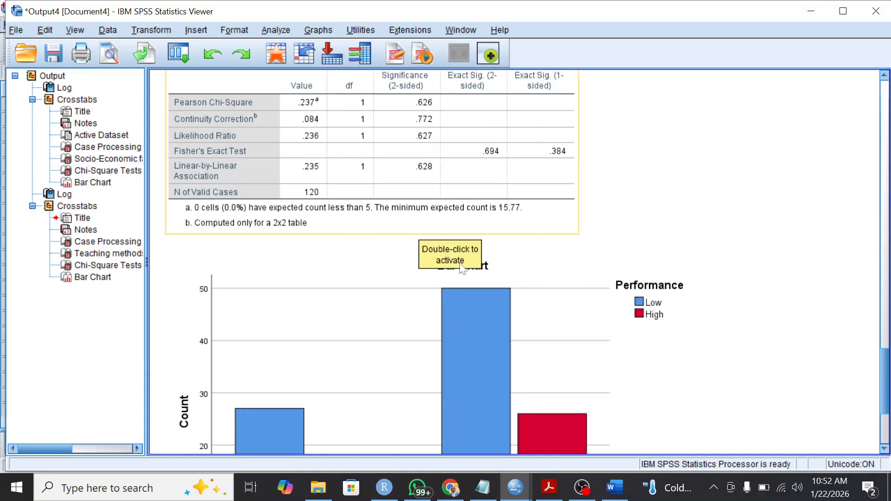
scroll(462, 269, "down", 4)
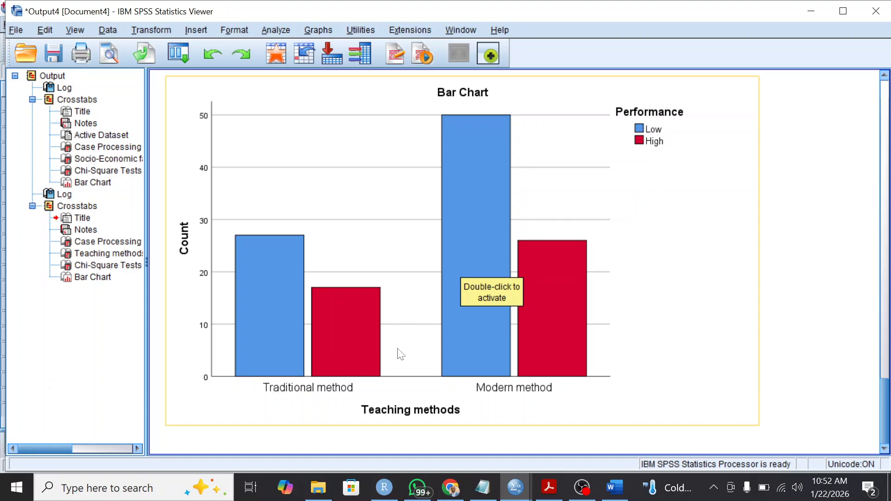
scroll(629, 250, "up", 2)
scroll(630, 251, "down", 2)
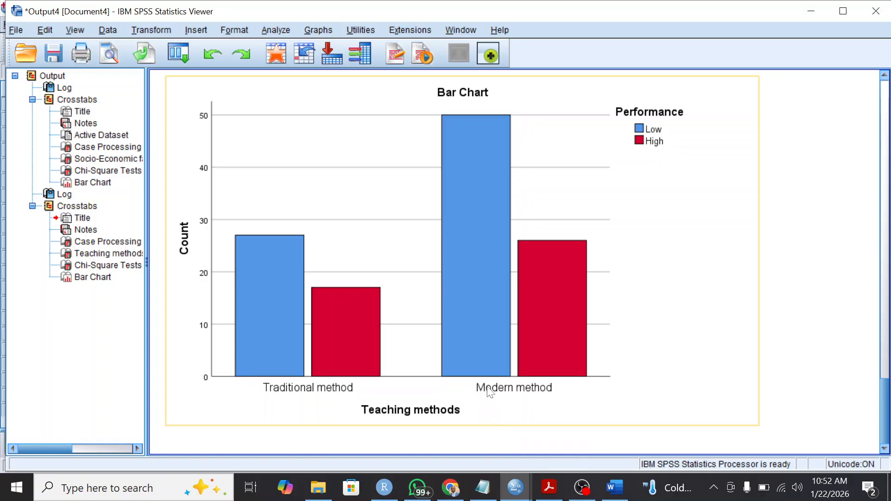
mouse_move(519, 490)
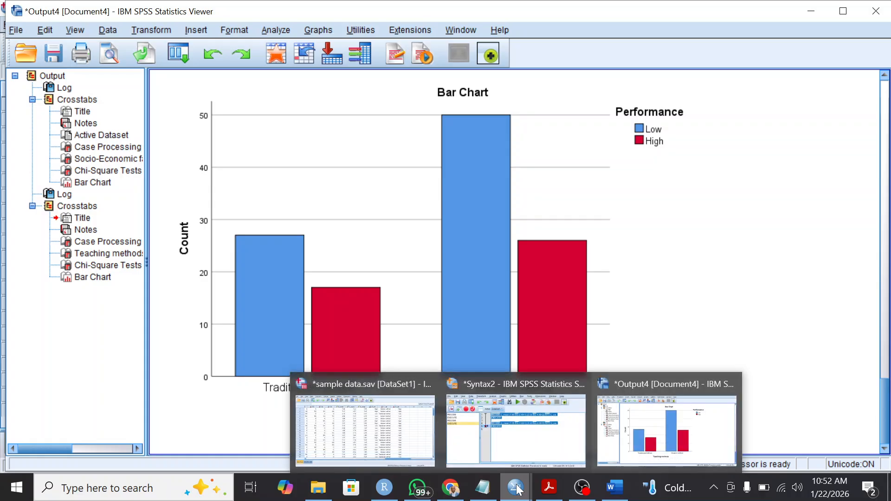
left_click(376, 459)
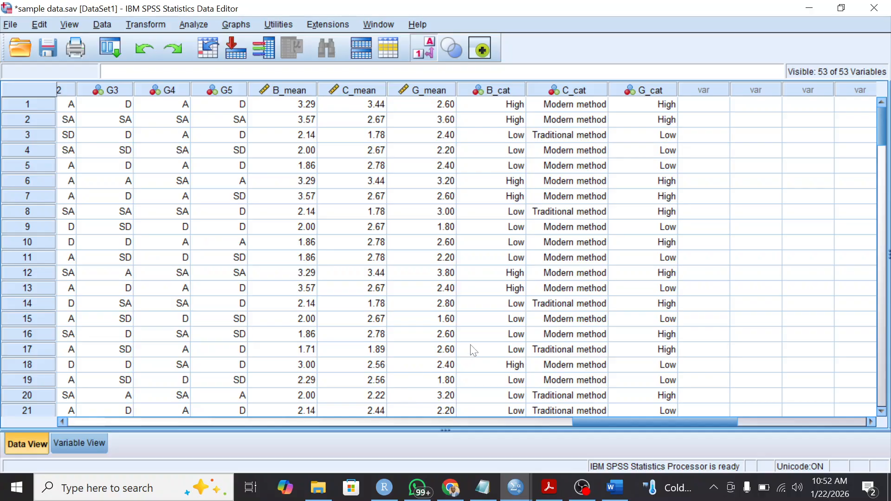